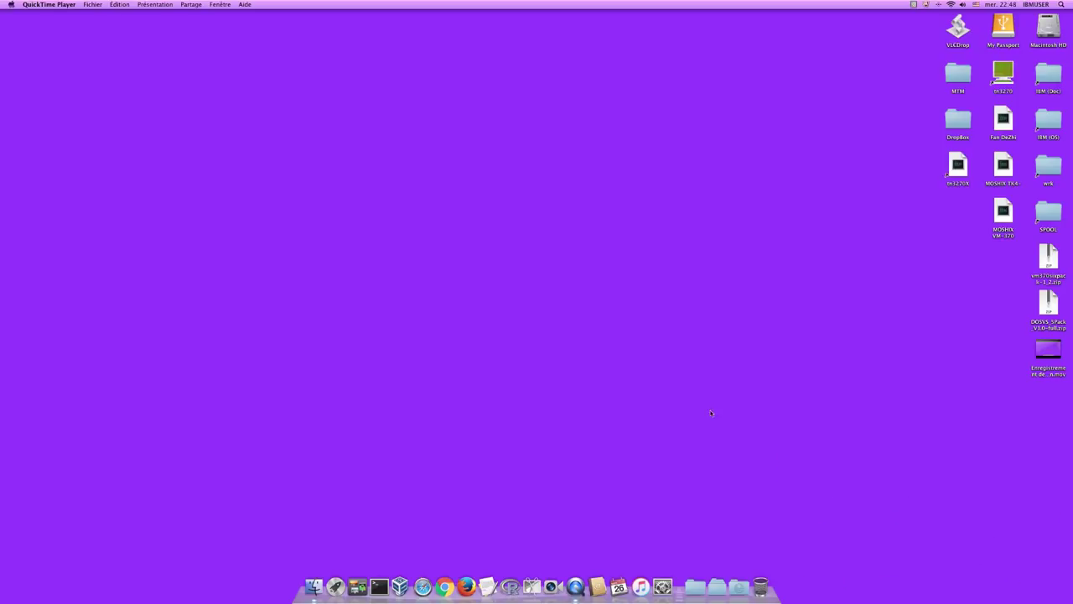
# - Launch Chrome and search Google for g4ugm
pyautogui.click(444, 586)
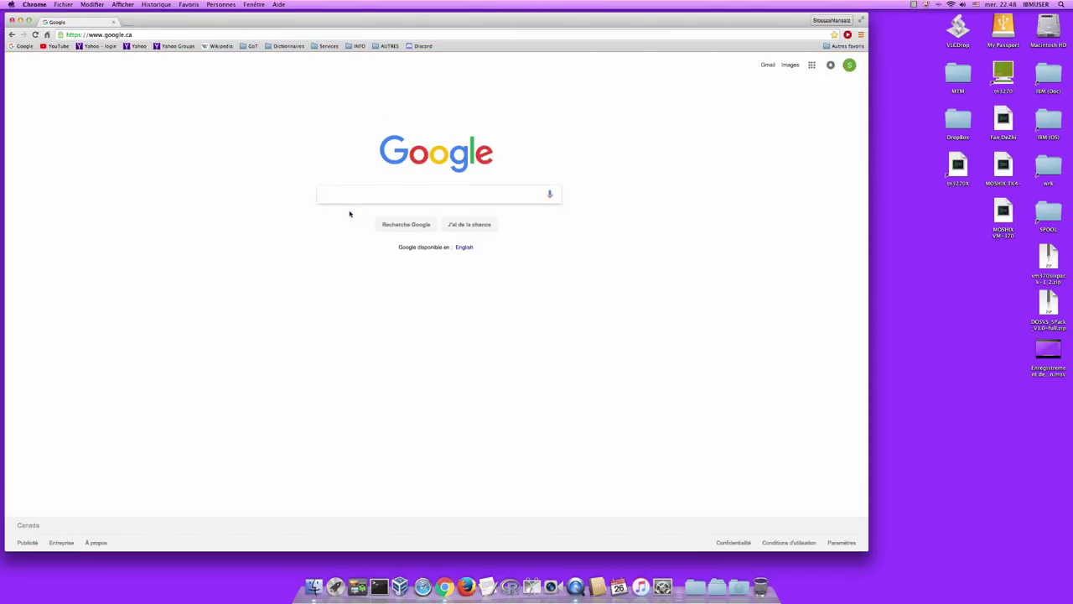
pyautogui.click(342, 196)
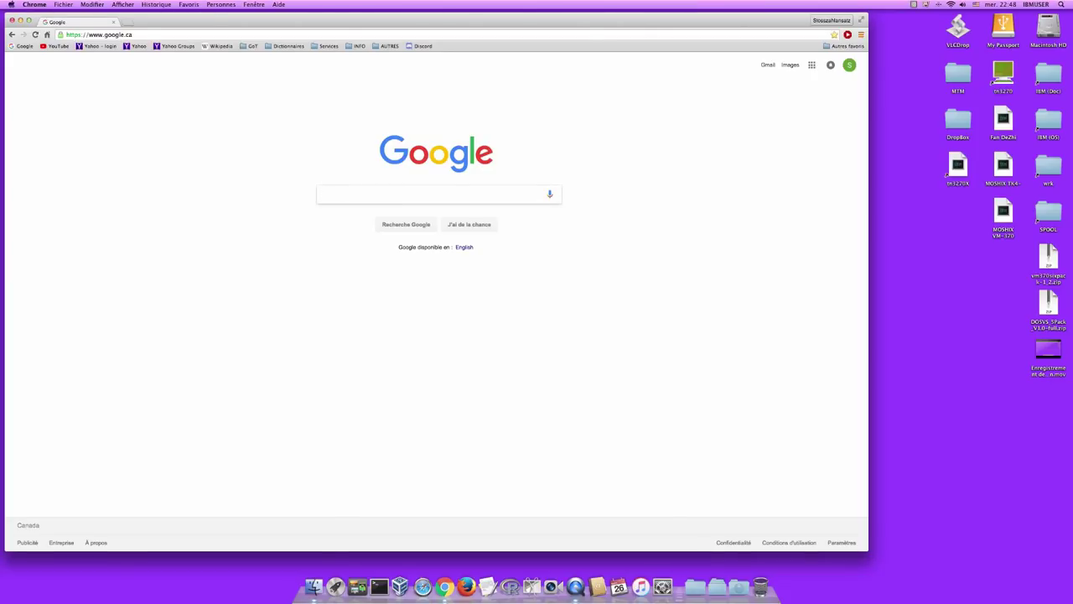
pyautogui.write('g4ugm')
pyautogui.press('Return')
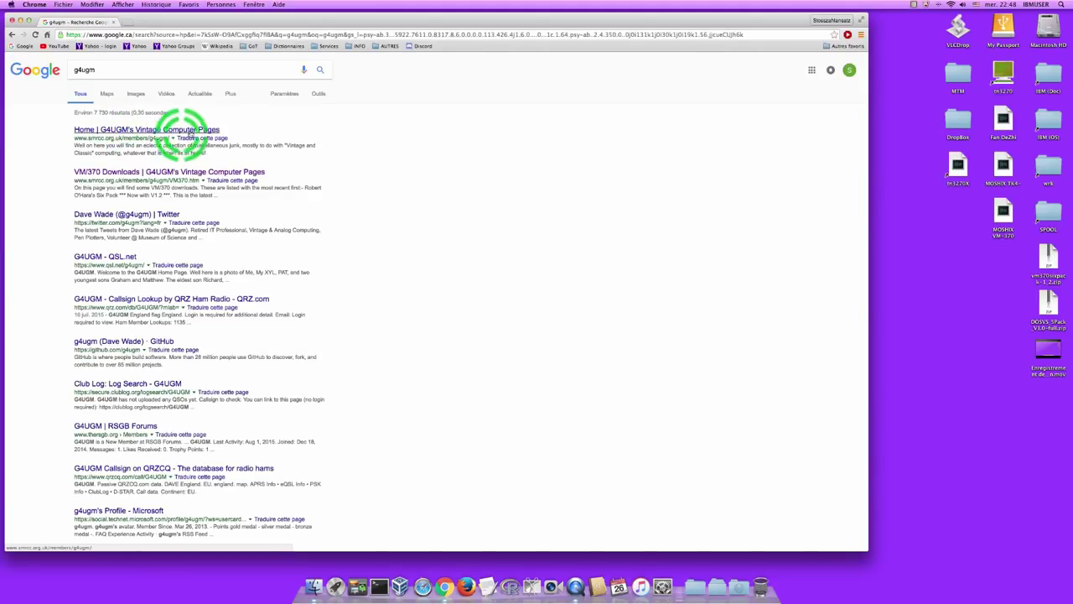
# - Open G4UGM's Vintage Computer Pages at 125% zoom and download vm370sixpack-1_2.zip from VM/370 Downloads
pyautogui.click(187, 131)
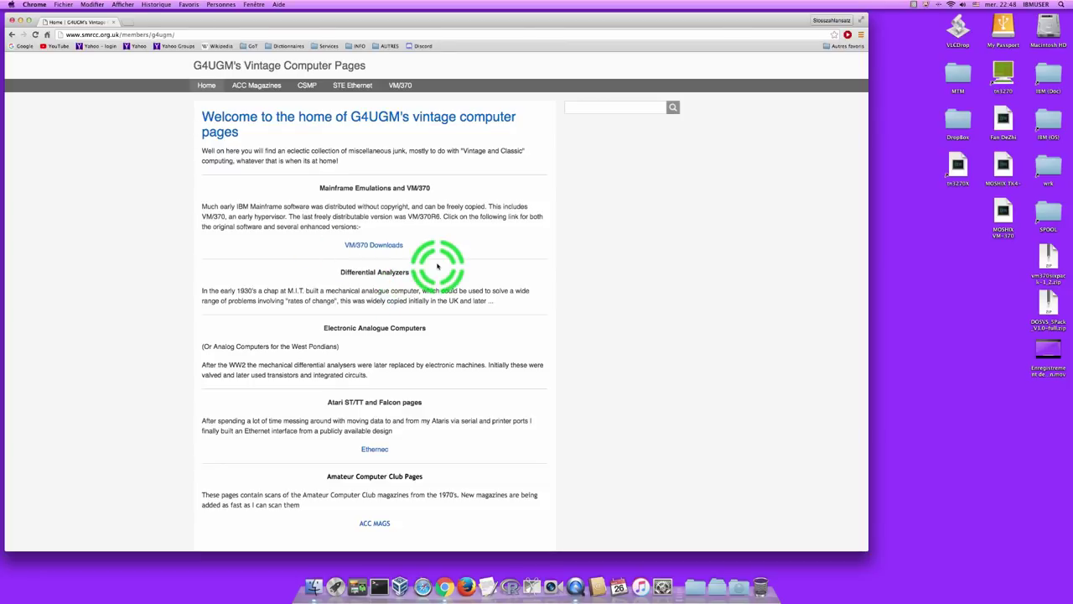
pyautogui.press('super+plus')
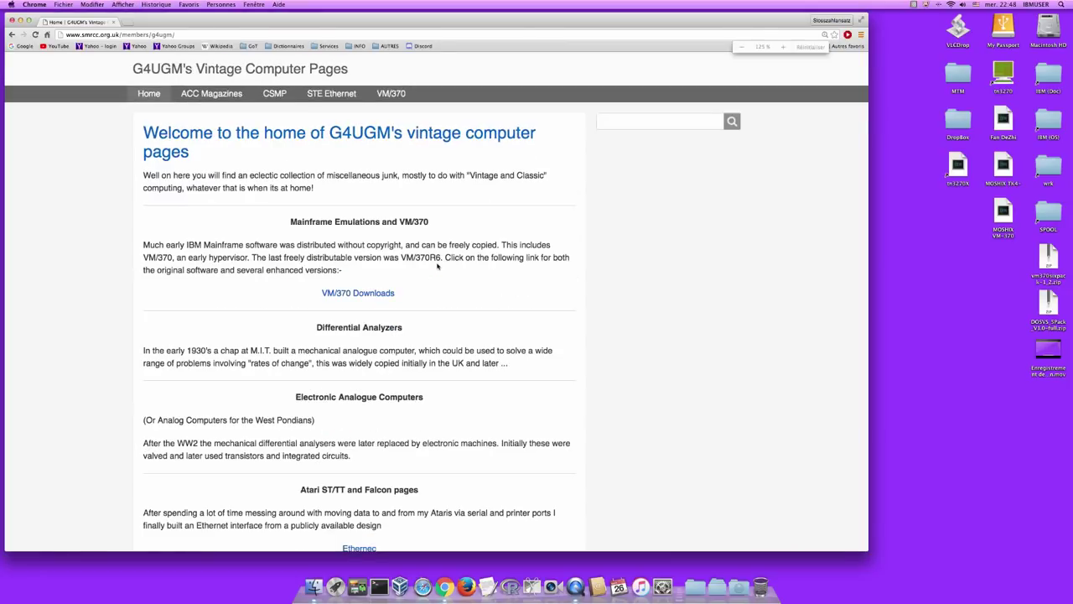
pyautogui.click(372, 293)
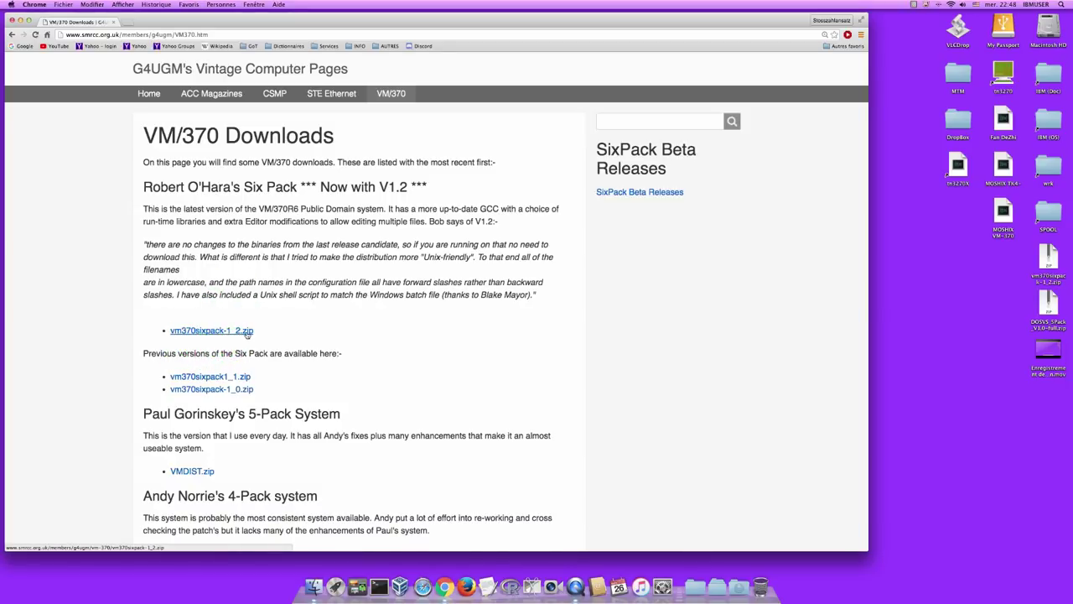
pyautogui.click(207, 333)
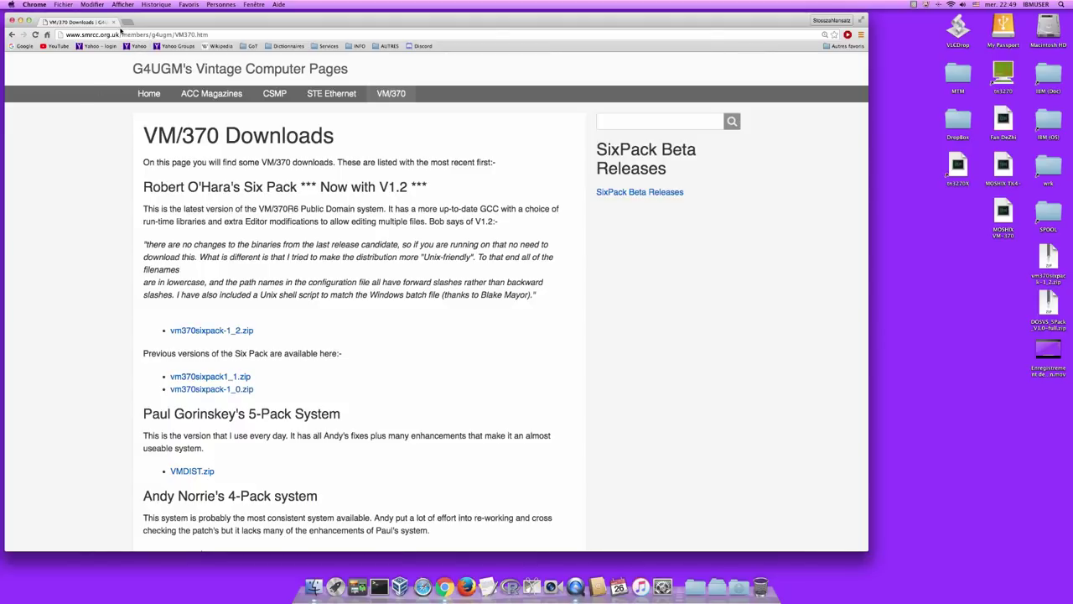
# - In a new tab, go to dosvs.31bits.net
pyautogui.click(124, 22)
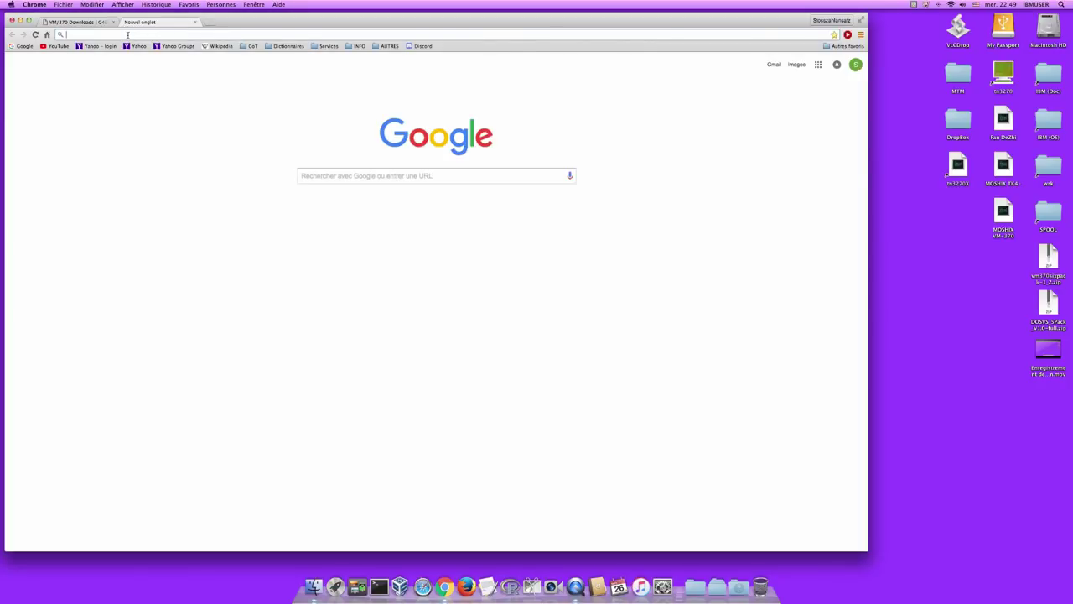
pyautogui.click(128, 36)
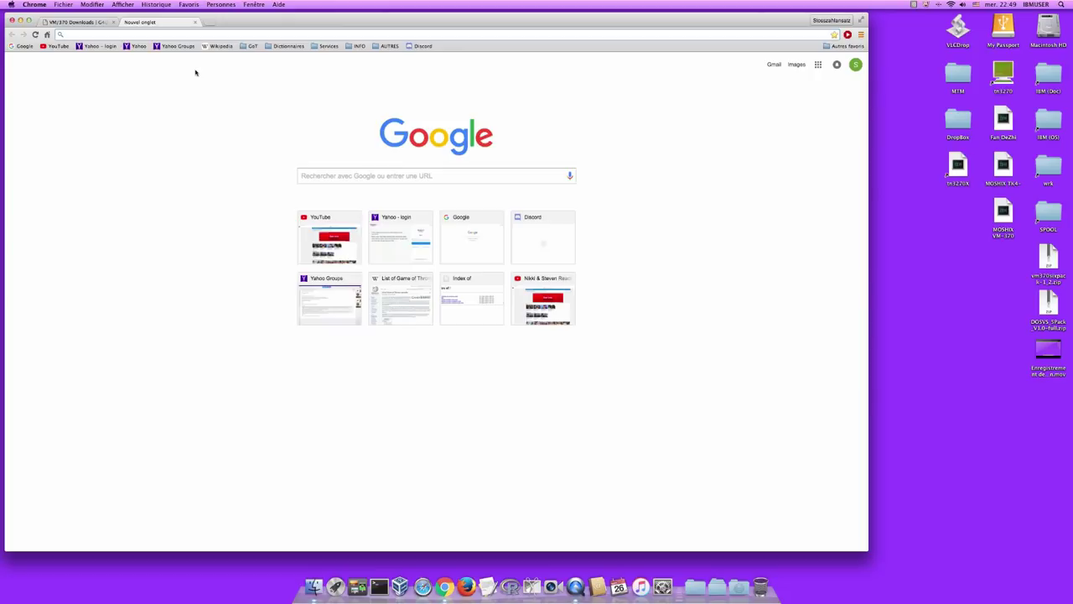
pyautogui.write('d')
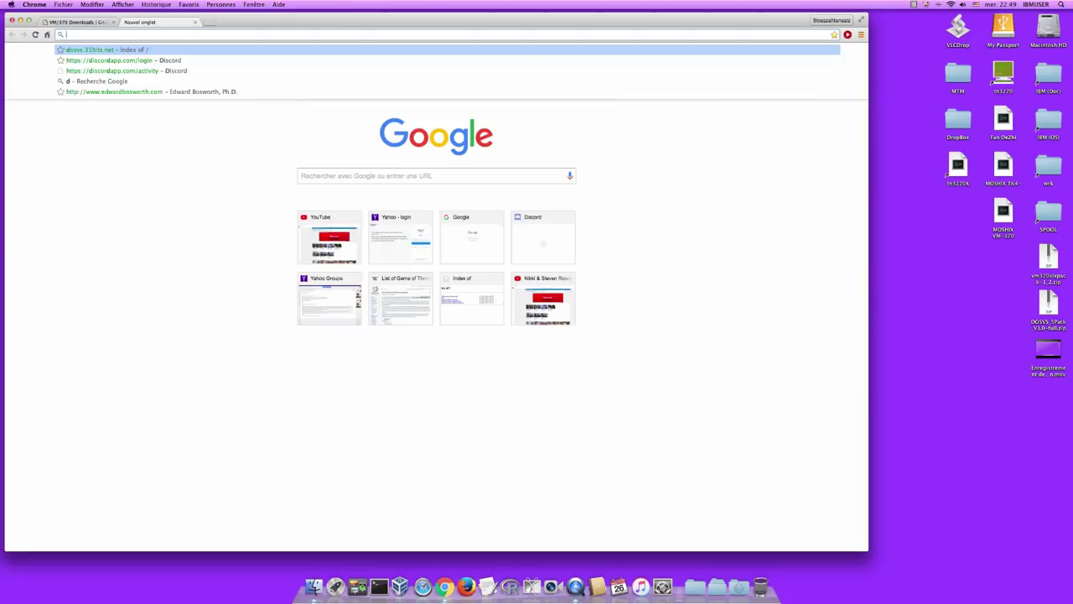
pyautogui.write('osvs.31')
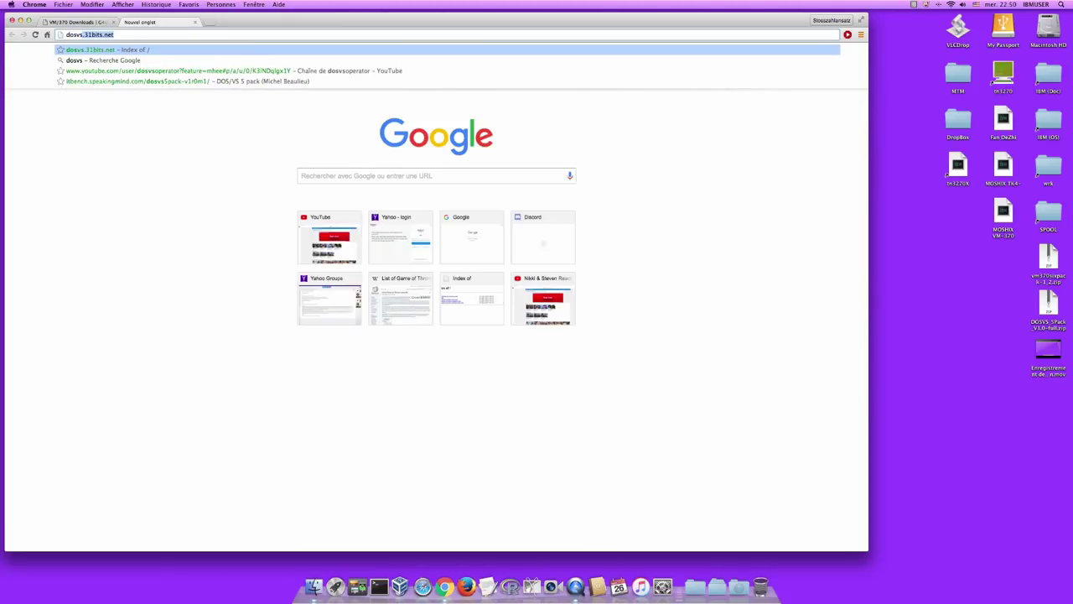
pyautogui.write('bits.')
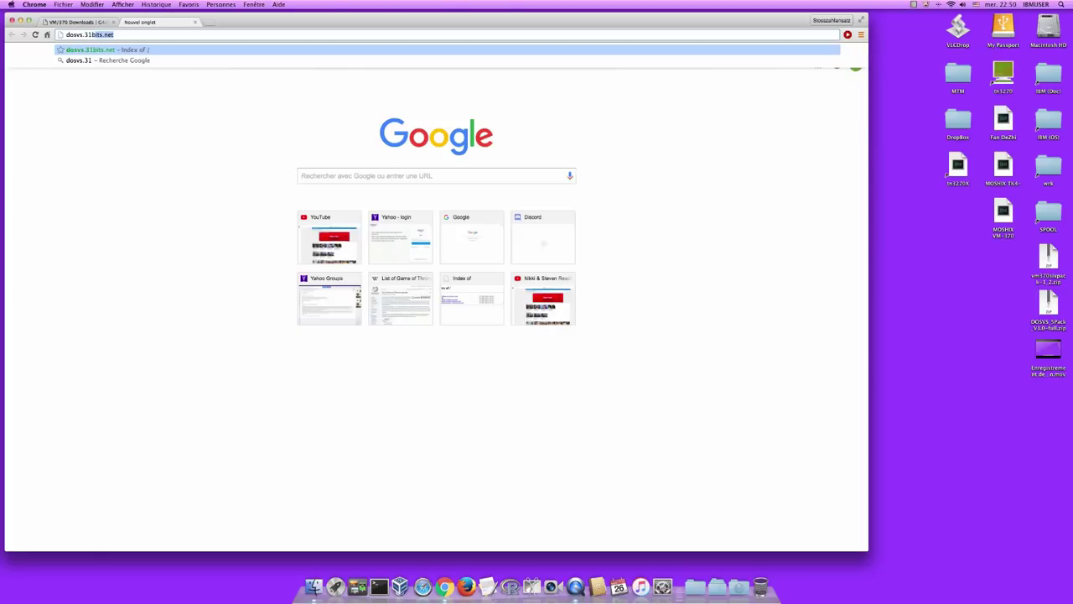
pyautogui.write('net')
pyautogui.press('Return')
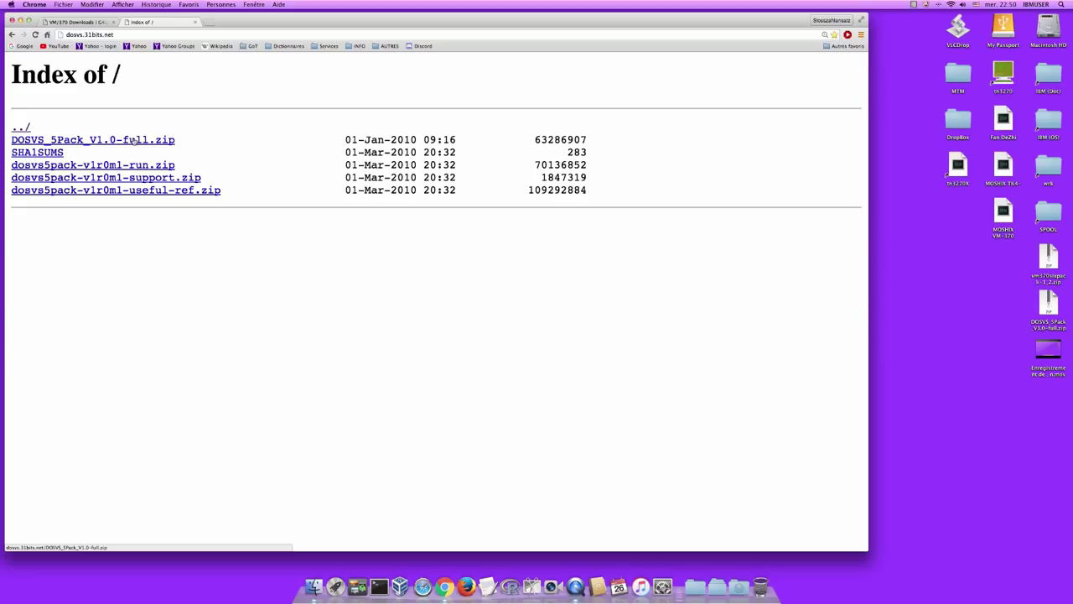
# - Save DOSVS_5Pack_V1.0-full.zip to the desktop and leave the browser
pyautogui.moveTo(134, 141); pyautogui.dragTo(1048, 312)
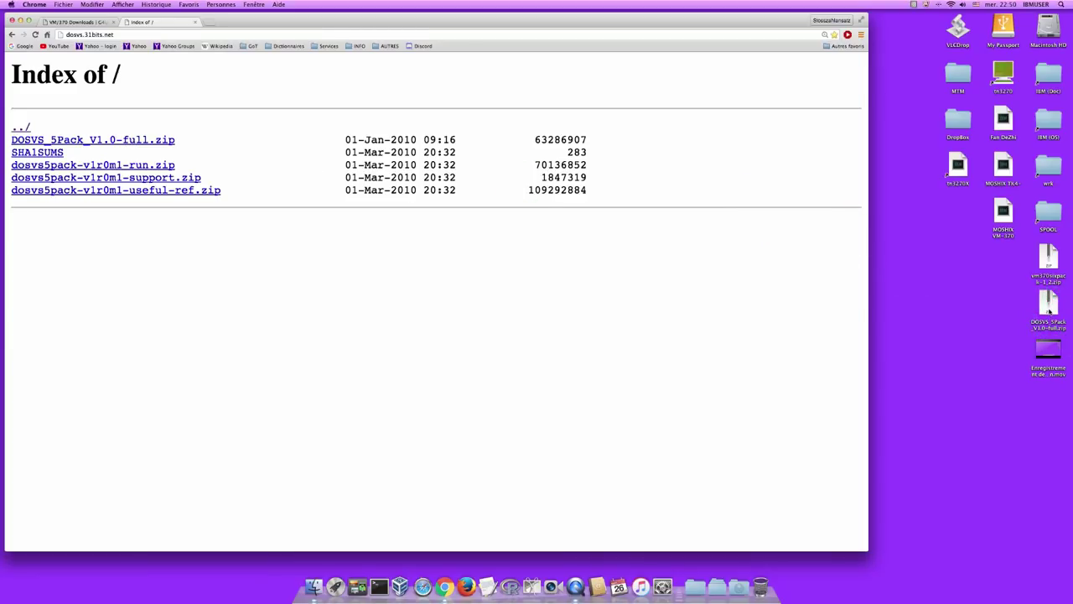
pyautogui.click(1018, 320)
pyautogui.press('super+h')
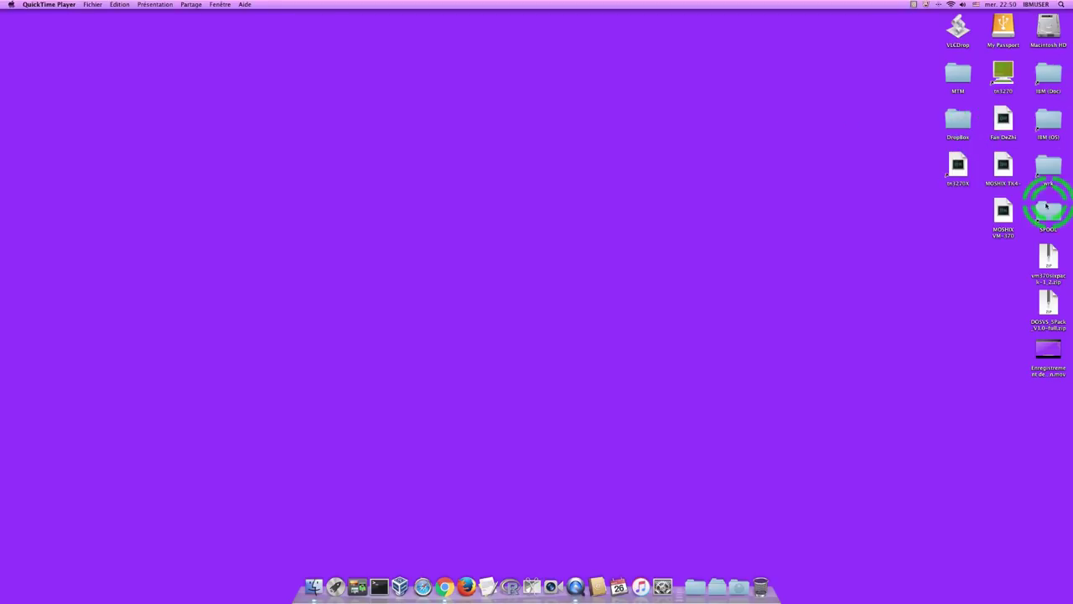
# - Unpack the vm370sixpack zip and open the resulting vm370sixpack-1_2 folder
pyautogui.doubleClick(1048, 261)
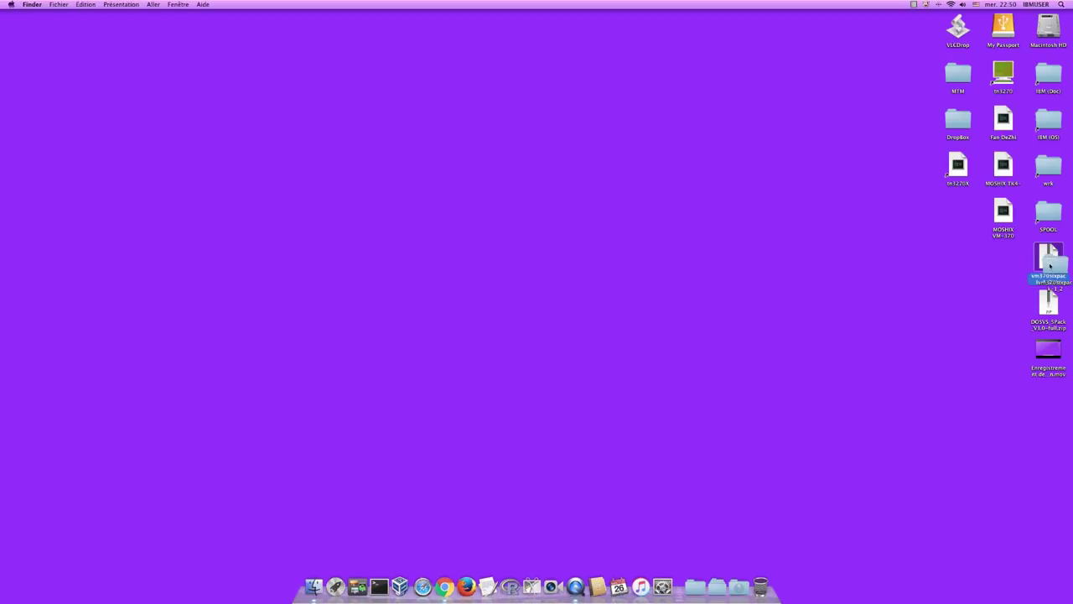
pyautogui.moveTo(1050, 257); pyautogui.dragTo(908, 267)
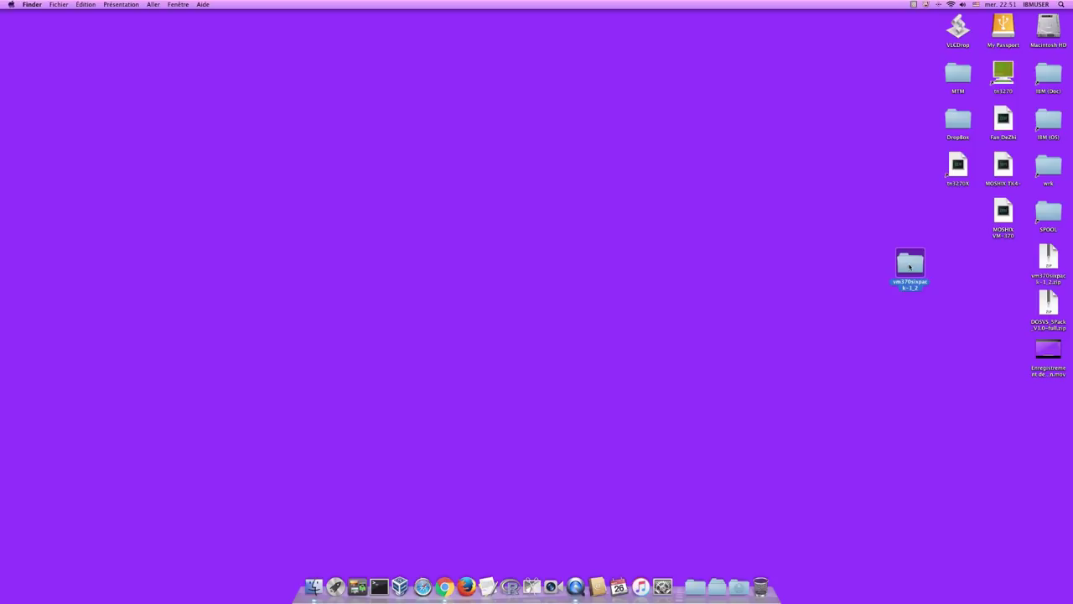
pyautogui.doubleClick(909, 267)
pyautogui.moveTo(565, 252); pyautogui.dragTo(686, 233)
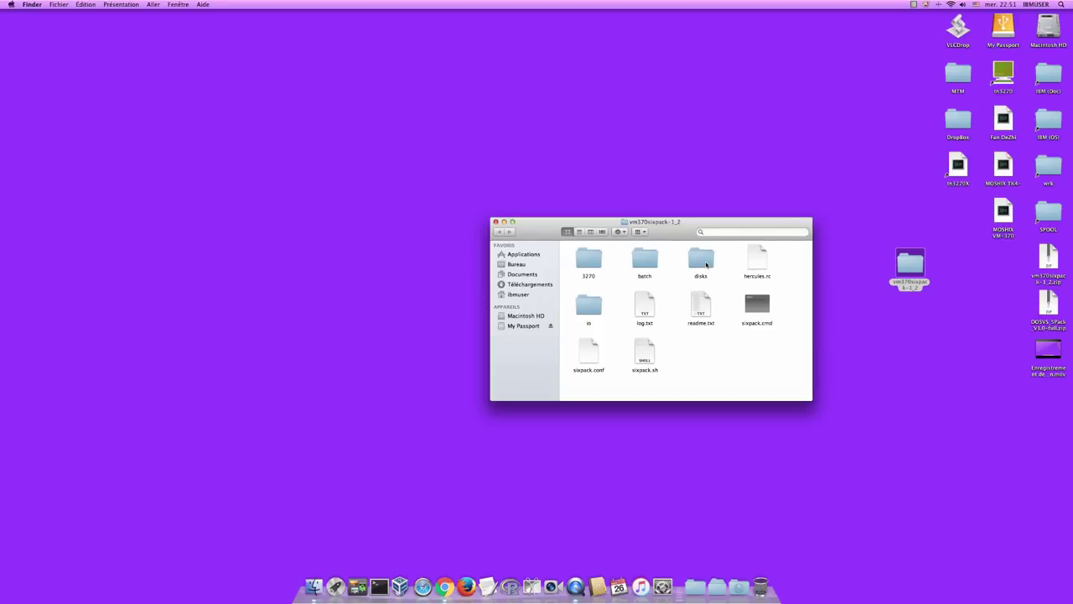
# - Move DOSVS_5Pack_V1.0-full.zip into the disks folder and close the folder window
pyautogui.moveTo(705, 265); pyautogui.dragTo(1047, 311)
pyautogui.moveTo(1048, 308); pyautogui.dragTo(704, 260)
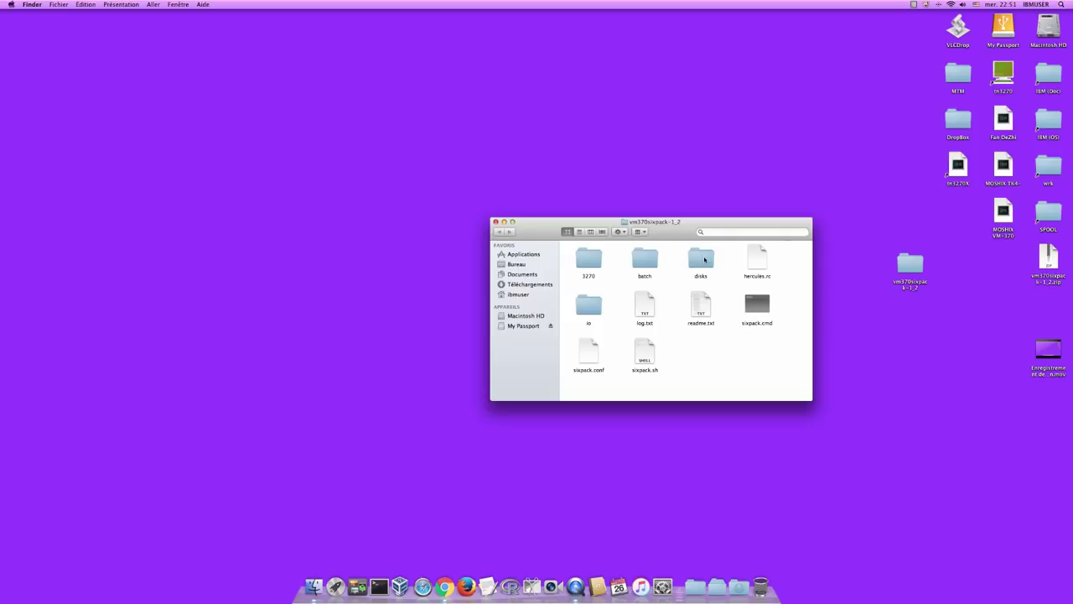
pyautogui.moveTo(704, 260); pyautogui.dragTo(496, 223)
pyautogui.click(497, 223)
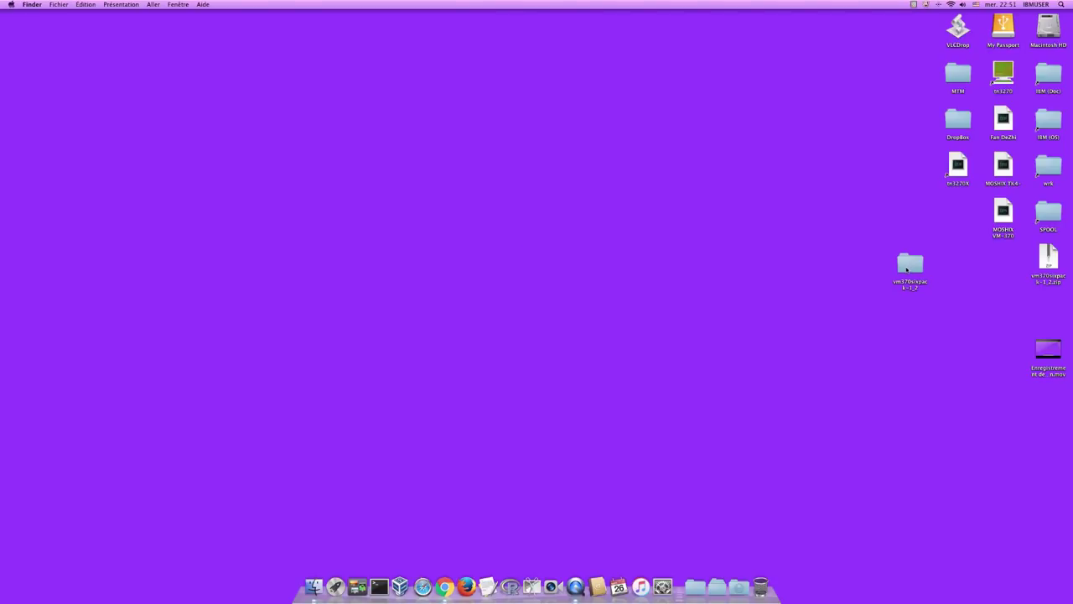
pyautogui.click(907, 268)
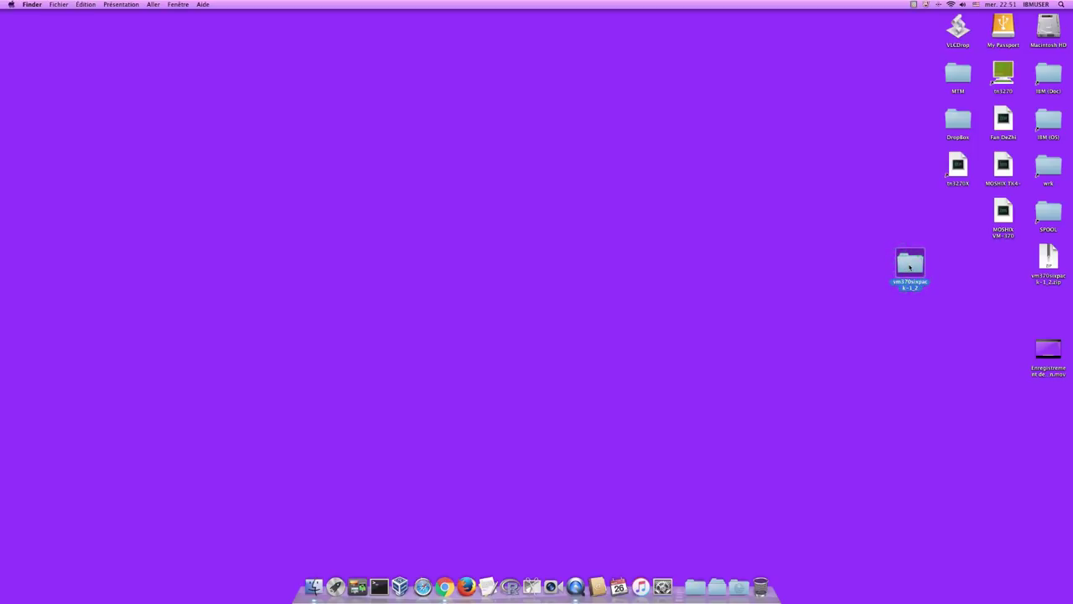
# - Move the vm370sixpack-1_2 folder into the IBM (OS) folder
pyautogui.moveTo(909, 267); pyautogui.dragTo(1052, 123)
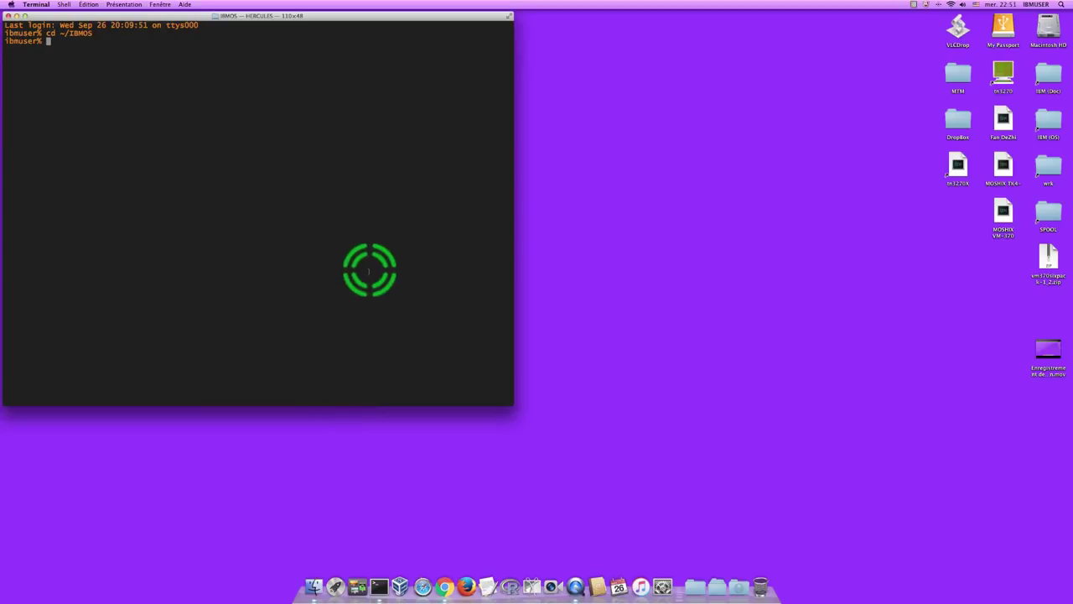
# - Change into vm370sixpack-1_2 and list its contents with dir
pyautogui.write('cd ')
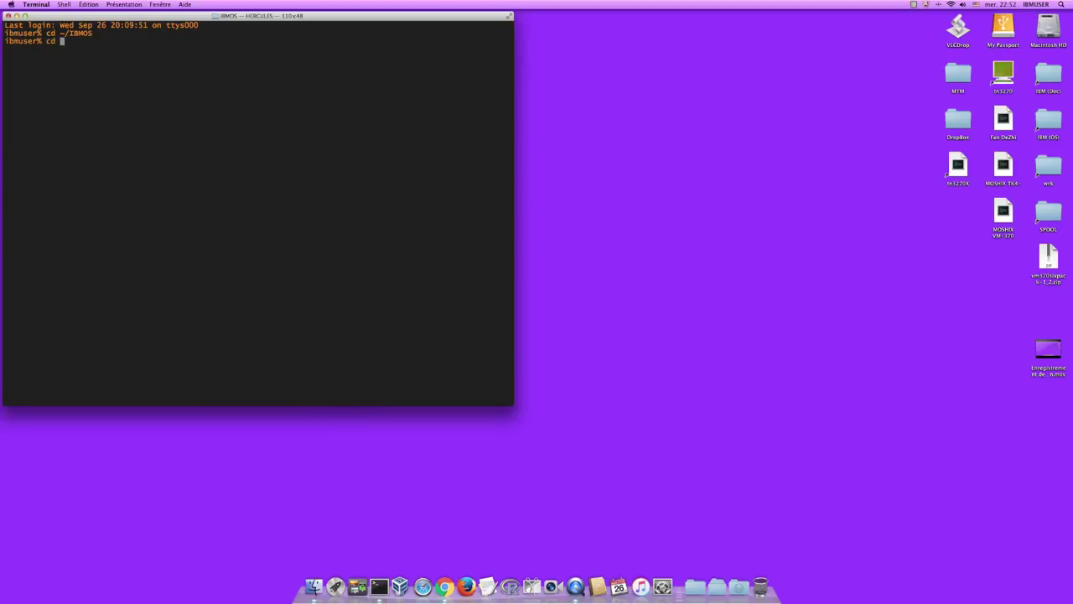
pyautogui.write('vm3')
pyautogui.press('Tab')
pyautogui.press('Return')
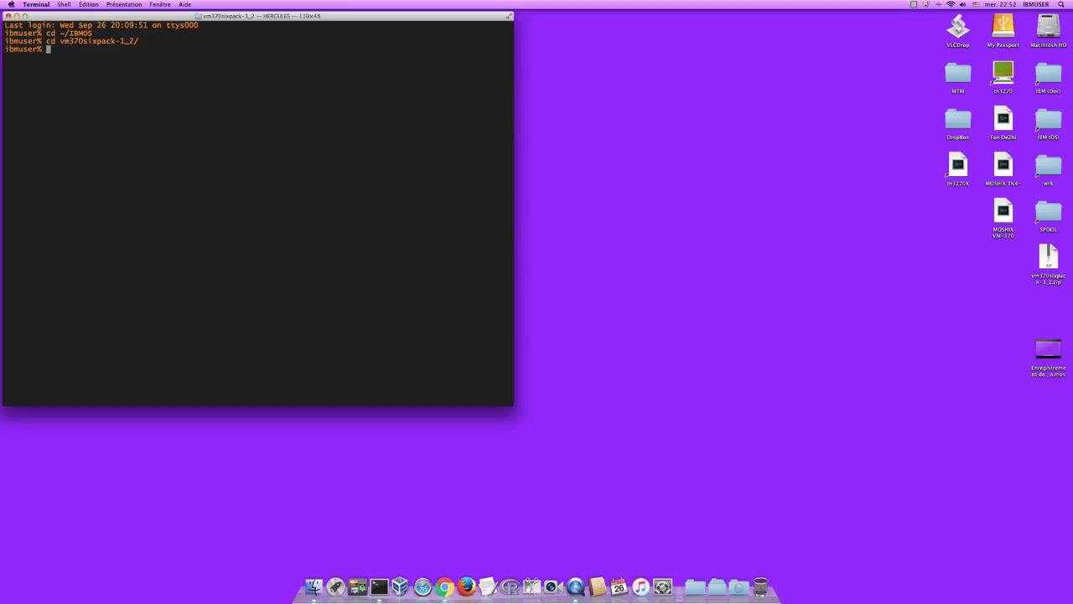
pyautogui.write('dir')
pyautogui.press('Return')
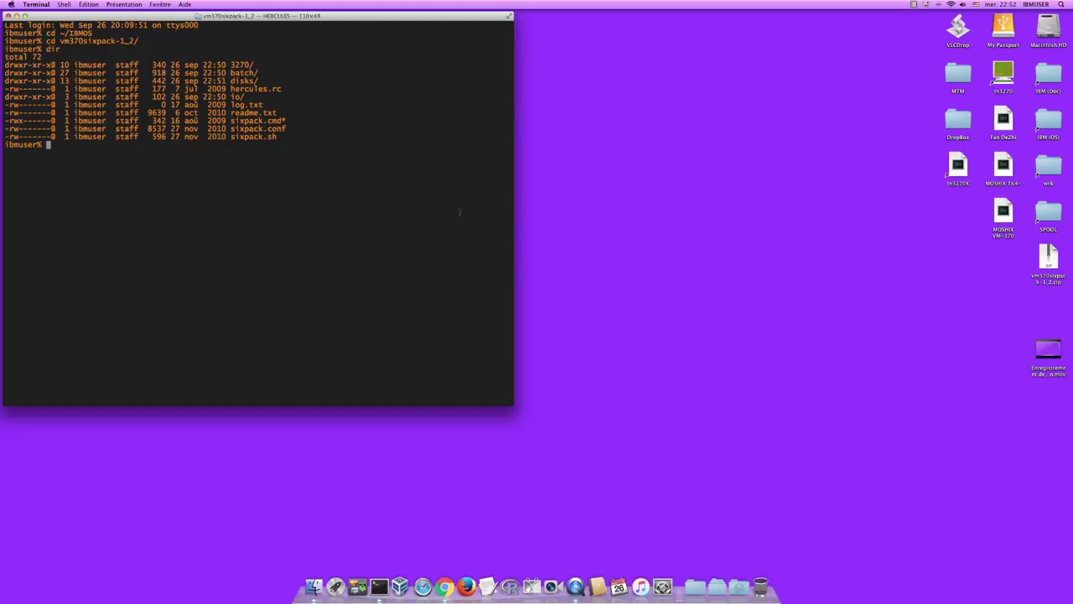
# - In the disks folder, unzip DOSVS_5Pack_V1.0-full.zip, then clear the screen
pyautogui.write('cd di')
pyautogui.press('Tab')
pyautogui.press('Return')
pyautogui.write('un')
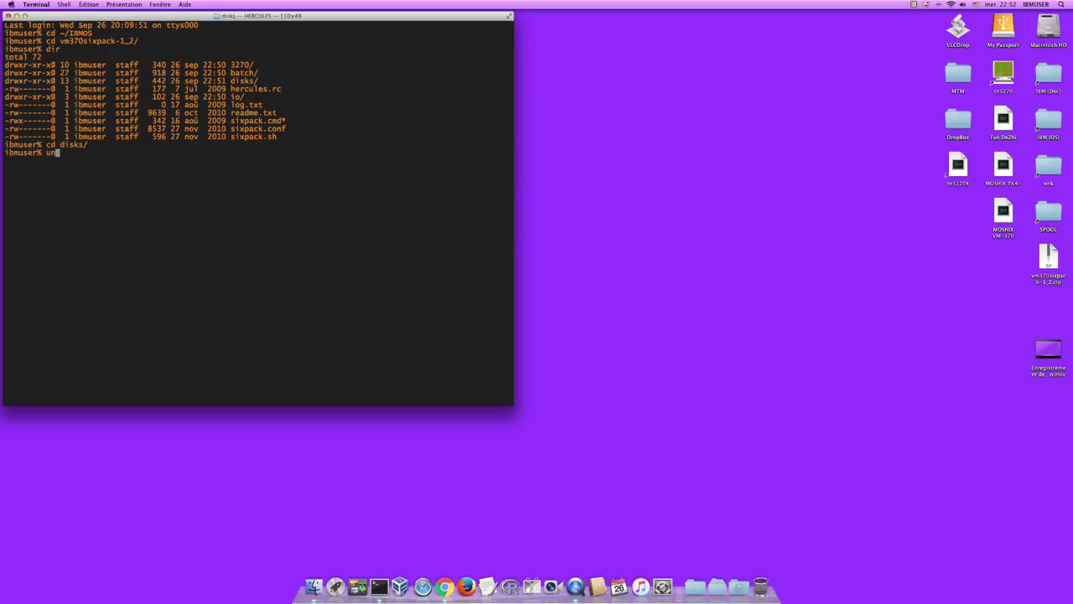
pyautogui.write('zip DOS')
pyautogui.press('Tab')
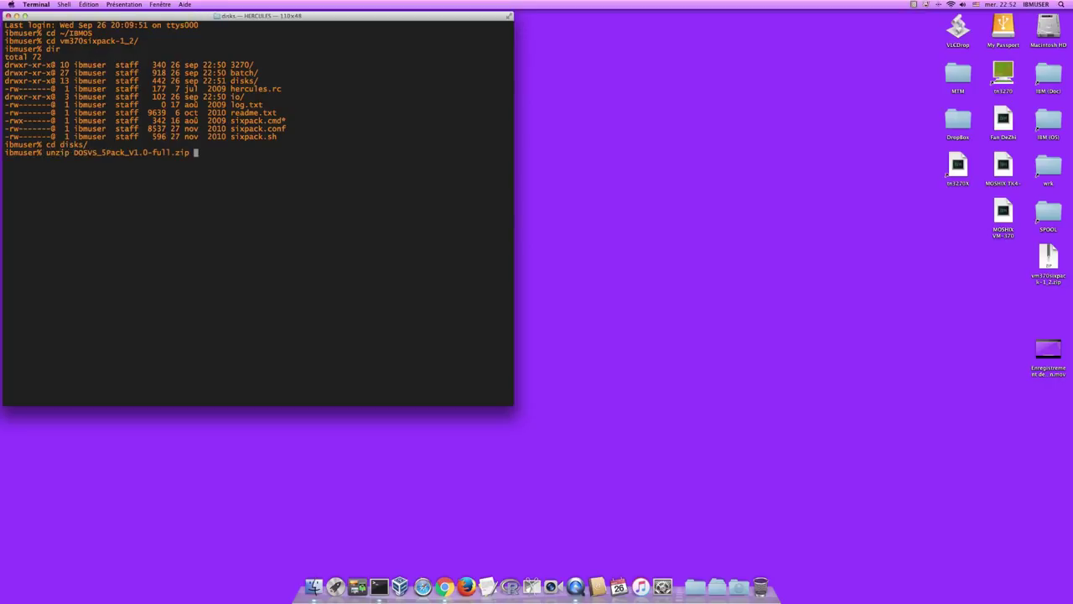
pyautogui.press('Return')
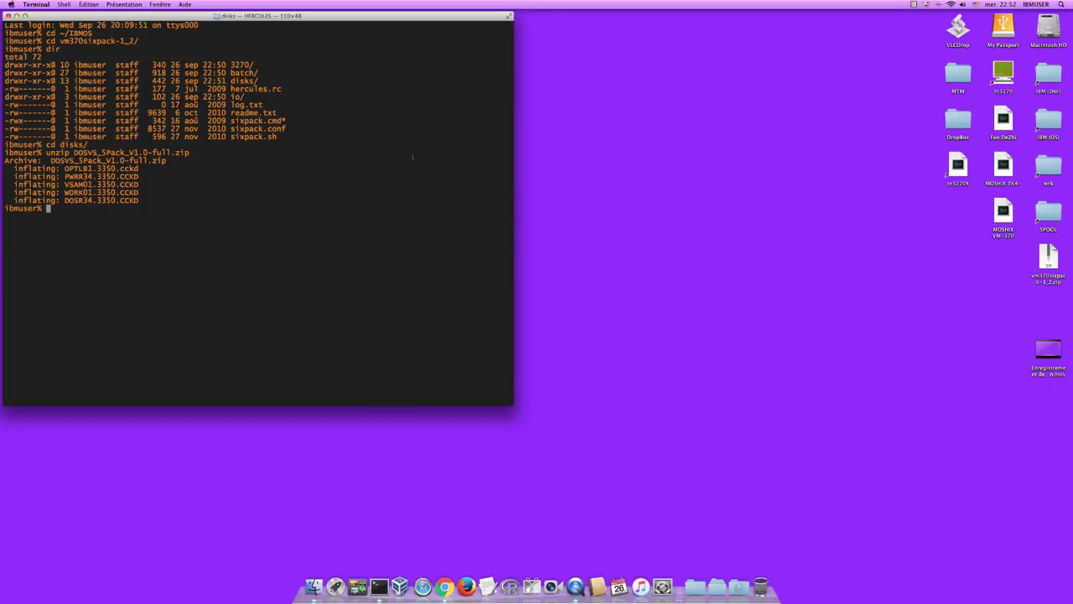
pyautogui.write('clear')
pyautogui.press('Return')
# - List the disks folder, then return to vm370sixpack-1_2 and list it with ll
pyautogui.write('d')
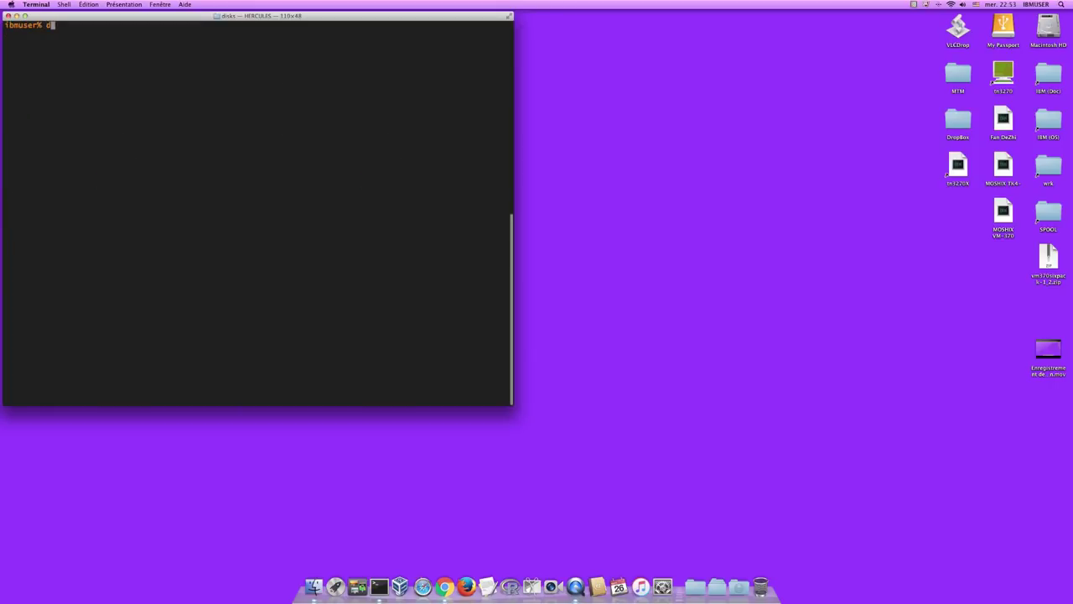
pyautogui.write('ir')
pyautogui.press('Return')
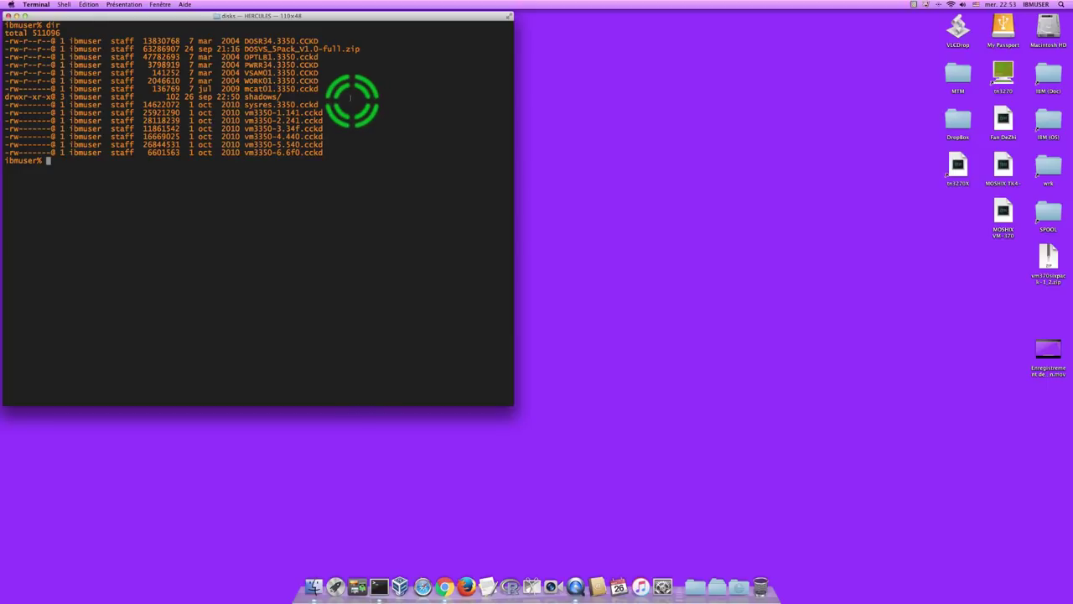
pyautogui.write('c')
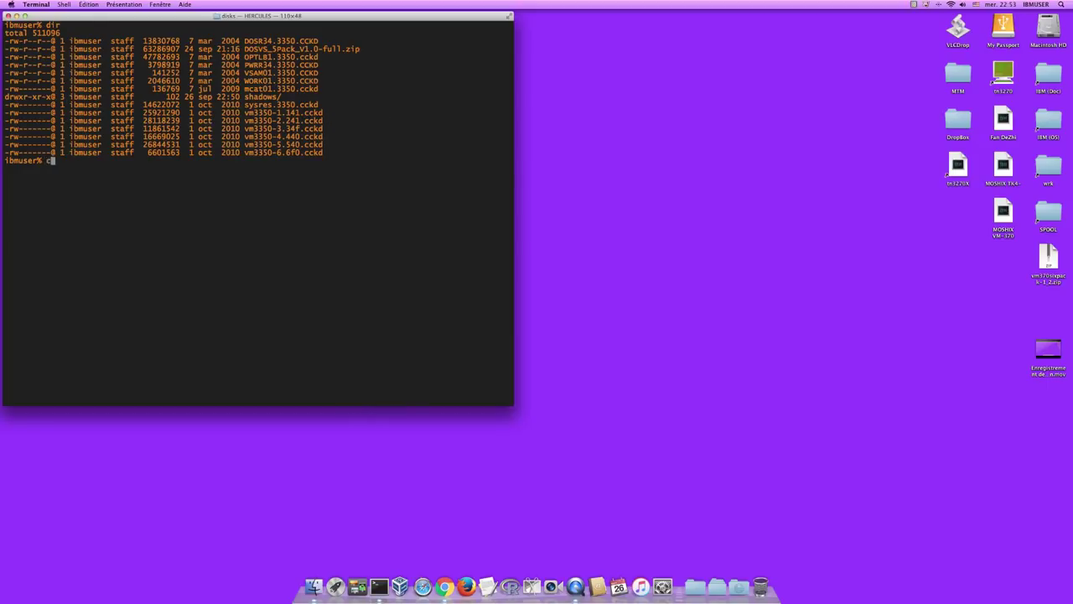
pyautogui.write('d ..')
pyautogui.press('Return')
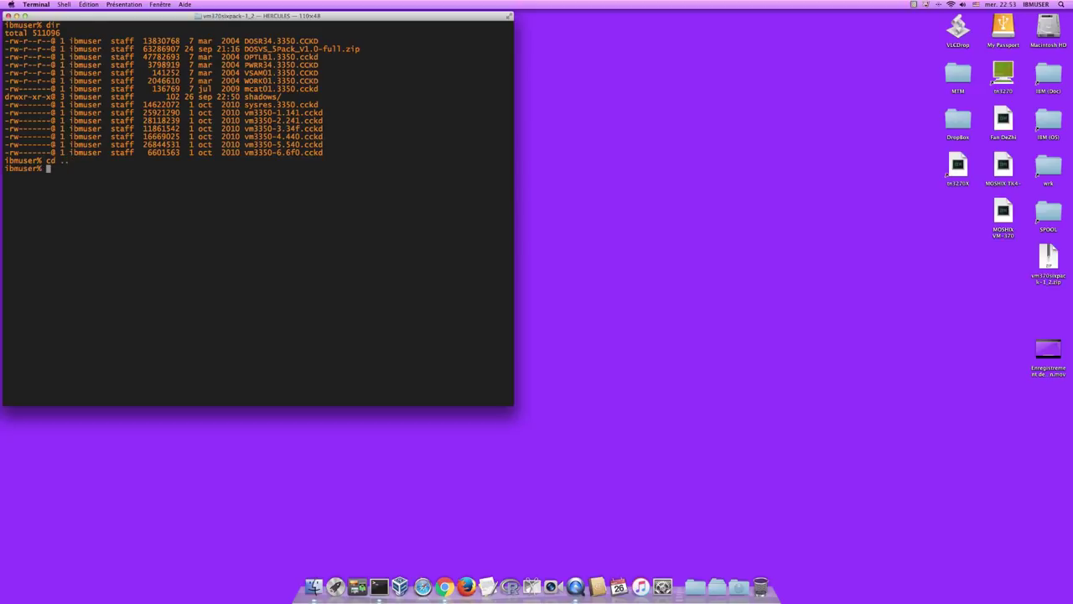
pyautogui.write('ll')
pyautogui.press('Return')
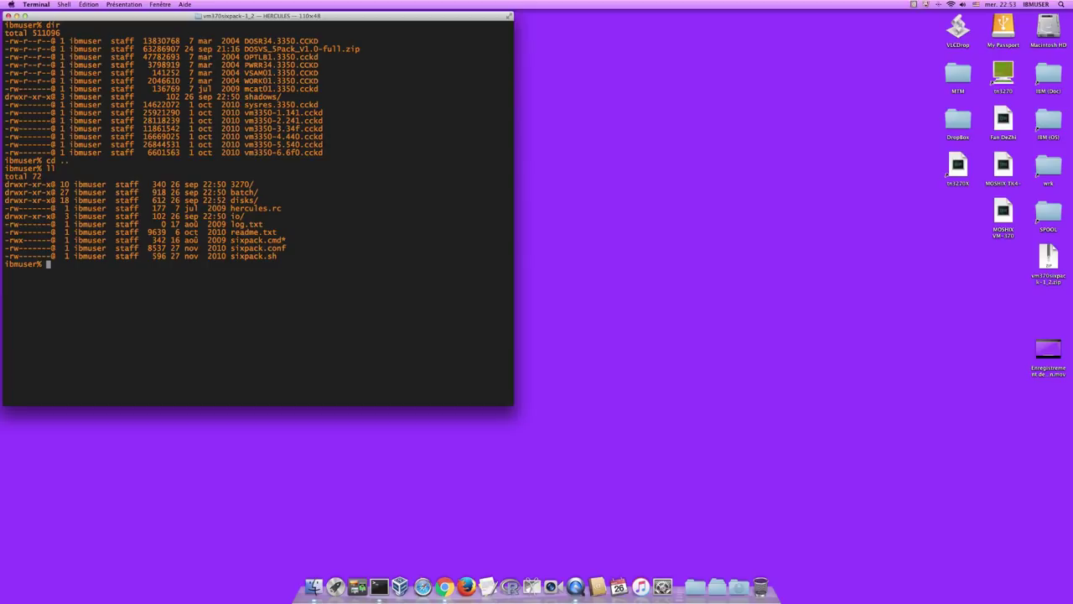
# - Rename the disks folder to Disks and the io folder to IO
pyautogui.write('mv di')
pyautogui.press('Tab')
pyautogui.press('BackSpace')
pyautogui.write('Disks')
pyautogui.press('Return')
pyautogui.write('mv io IO')
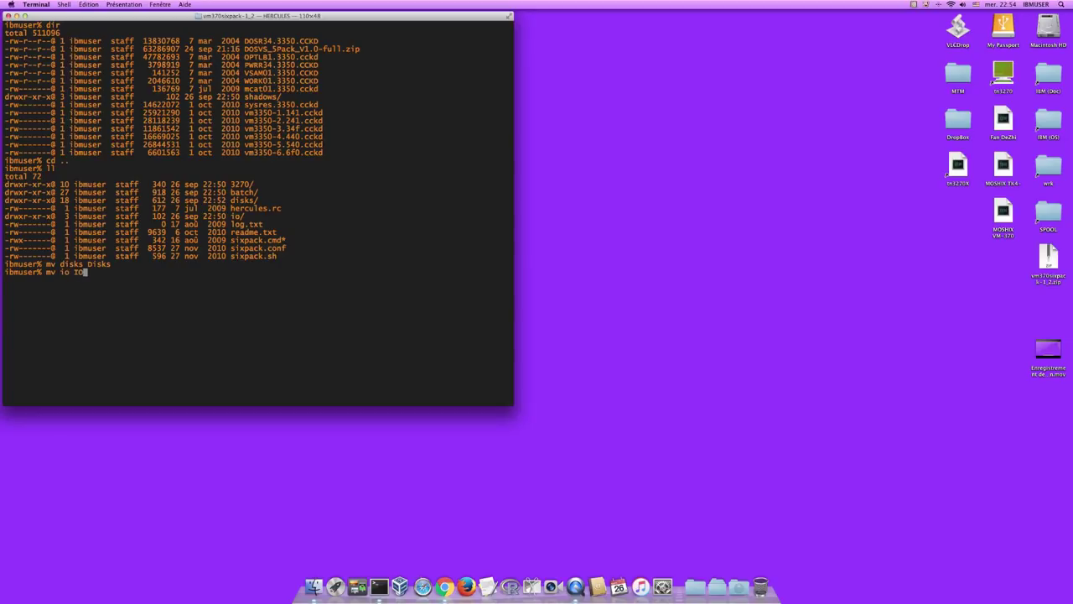
pyautogui.press('Return')
# - Copy sixpack.conf to a new file named hercules.cnf
pyautogui.write('cp hercules.cnf')
pyautogui.press('Return')
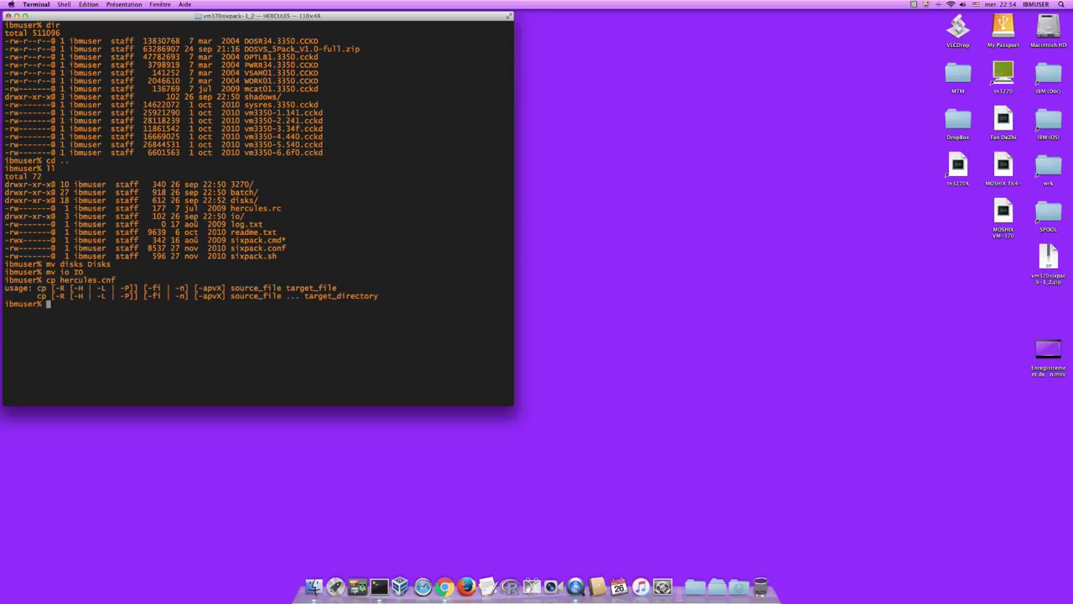
pyautogui.press('Up')
pyautogui.press('Left')
pyautogui.press('Left')
pyautogui.press('Left')
pyautogui.press('Left')
pyautogui.press('Left')
pyautogui.press('Left')
pyautogui.press('Left')
pyautogui.press('Left')
pyautogui.press('Left')
pyautogui.press('Left')
pyautogui.press('Left')
pyautogui.press('Left')
pyautogui.write('six')
pyautogui.press('BackSpace')
pyautogui.write('pack')
pyautogui.press('Left')
pyautogui.write('.conf')
pyautogui.press('Return')
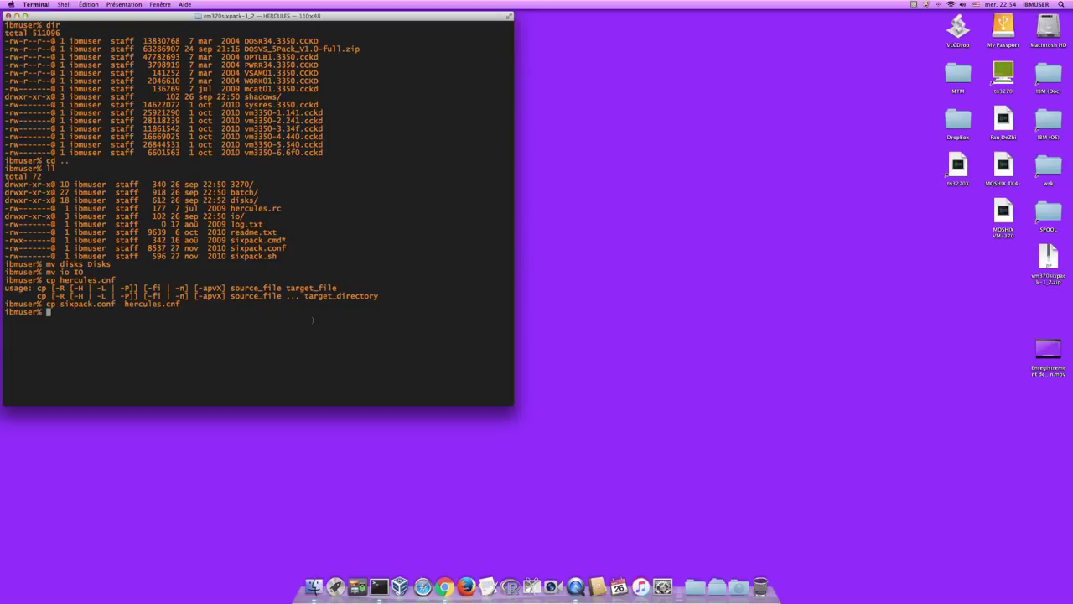
# - Clear the screen and enter the command vi hercules.cnf
pyautogui.write('clear')
pyautogui.press('Return')
pyautogui.write('vi hercules.')
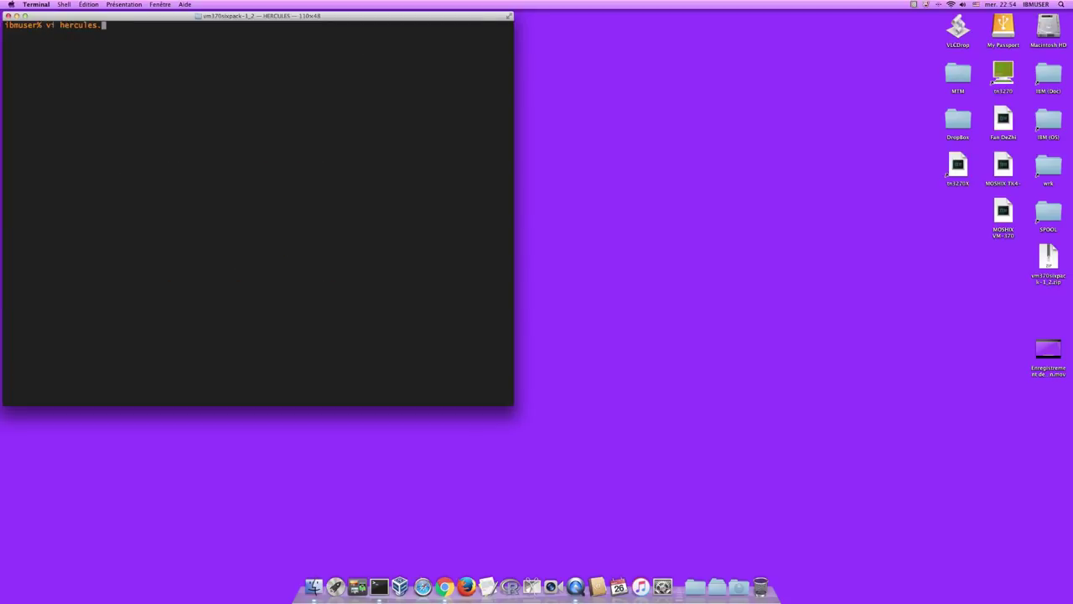
pyautogui.write('cnf')
# - Open hercules.cnf in vi and page down to the CMS/DOS disk entries
pyautogui.press('Return')
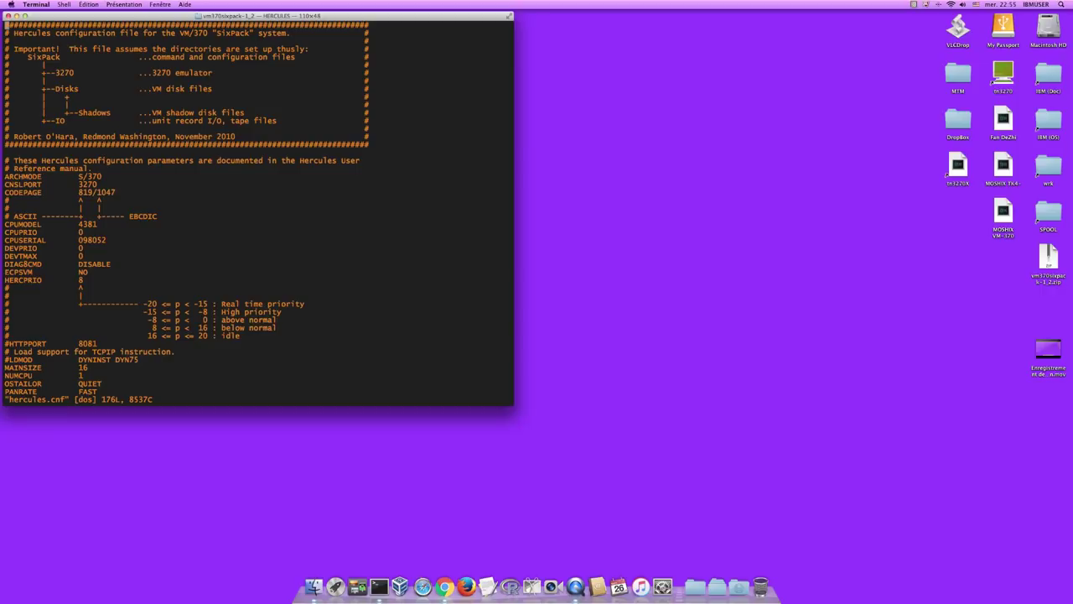
pyautogui.hotkey('ctrl', 'f')
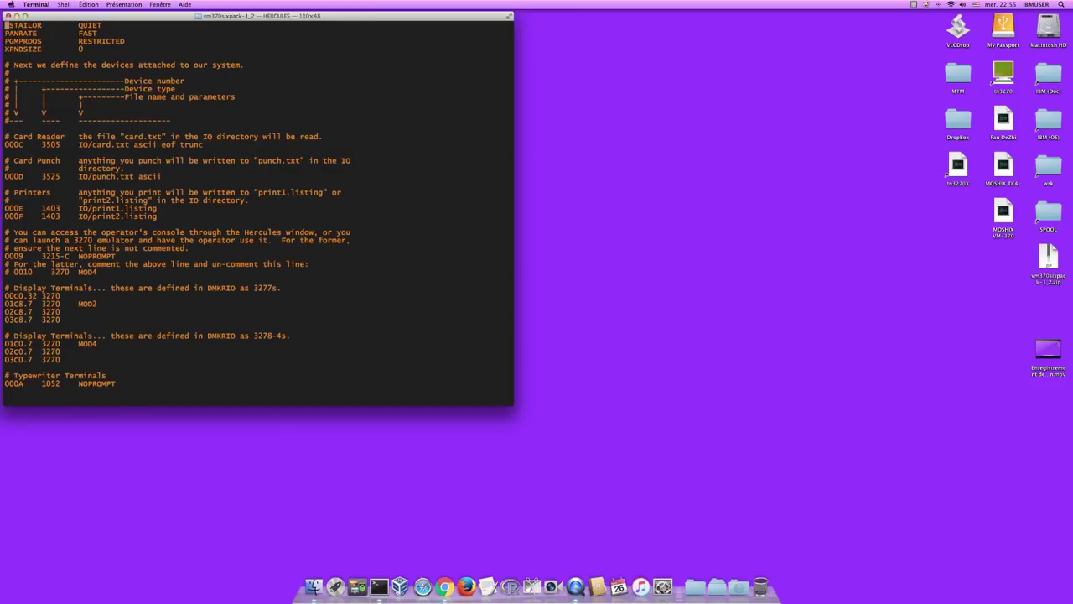
pyautogui.hotkey('ctrl', 'f')
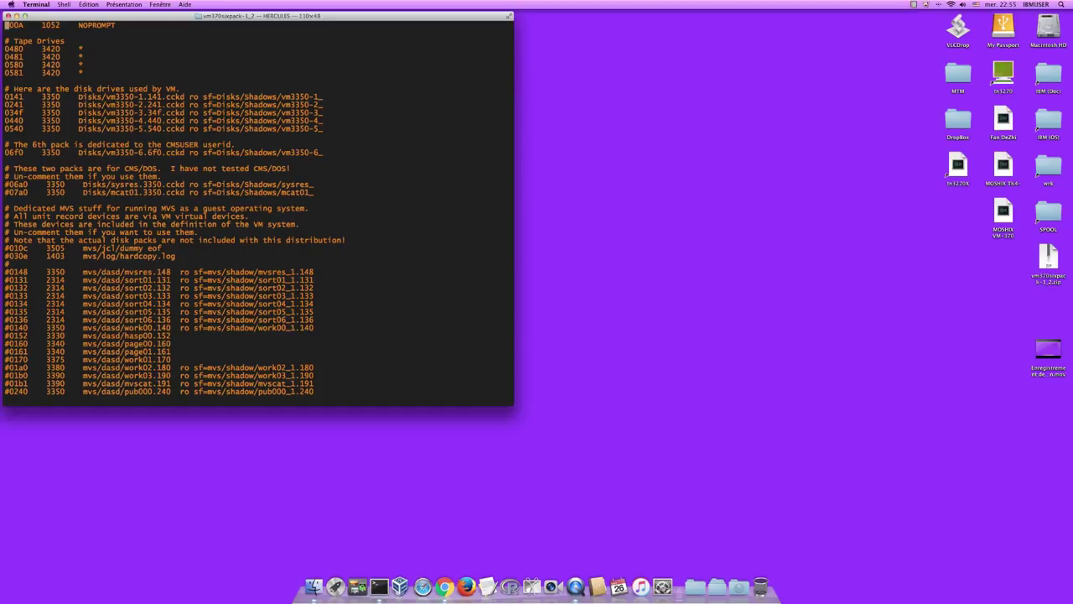
pyautogui.press('Down')
pyautogui.press('Down')
pyautogui.press('Down')
pyautogui.press('Down')
pyautogui.press('Down')
pyautogui.press('Down')
pyautogui.press('Down')
pyautogui.press('Down')
pyautogui.press('Down')
pyautogui.press('Down')
pyautogui.press('Down')
pyautogui.press('Down')
pyautogui.press('Down')
pyautogui.press('Down')
pyautogui.press('Down')
pyautogui.press('Down')
pyautogui.press('Down')
pyautogui.press('Down')
pyautogui.press('Down')
pyautogui.press('Down')
pyautogui.press('Down')
# - Add the line '09a0 3350 Disks/DOSR34.3350.CCKD' and paste four copies of it
pyautogui.press('o')
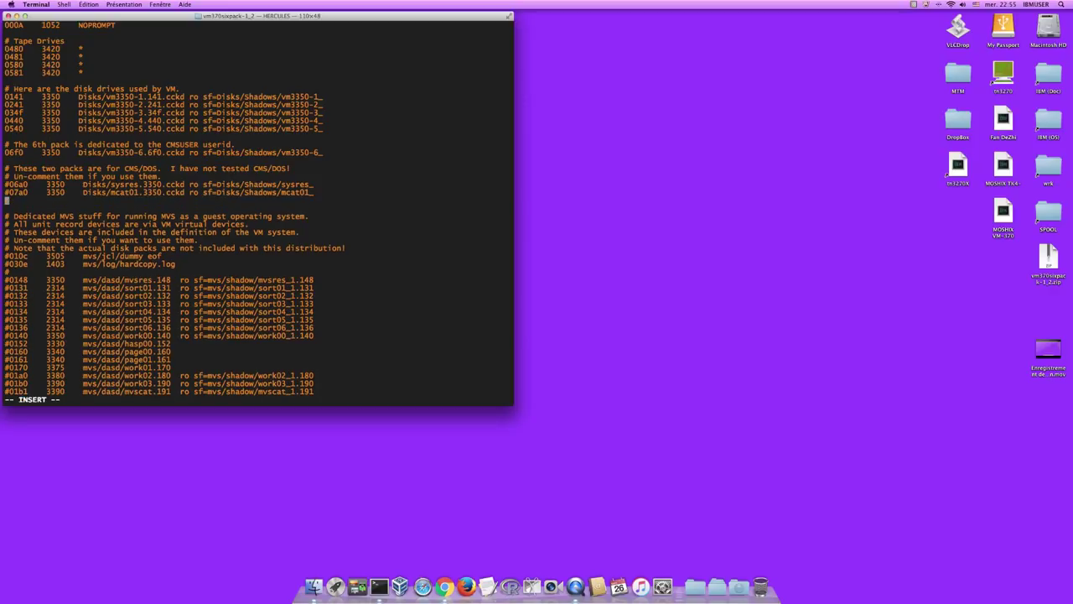
pyautogui.write('09a0     3350    Disks/DOSR34.3350.')
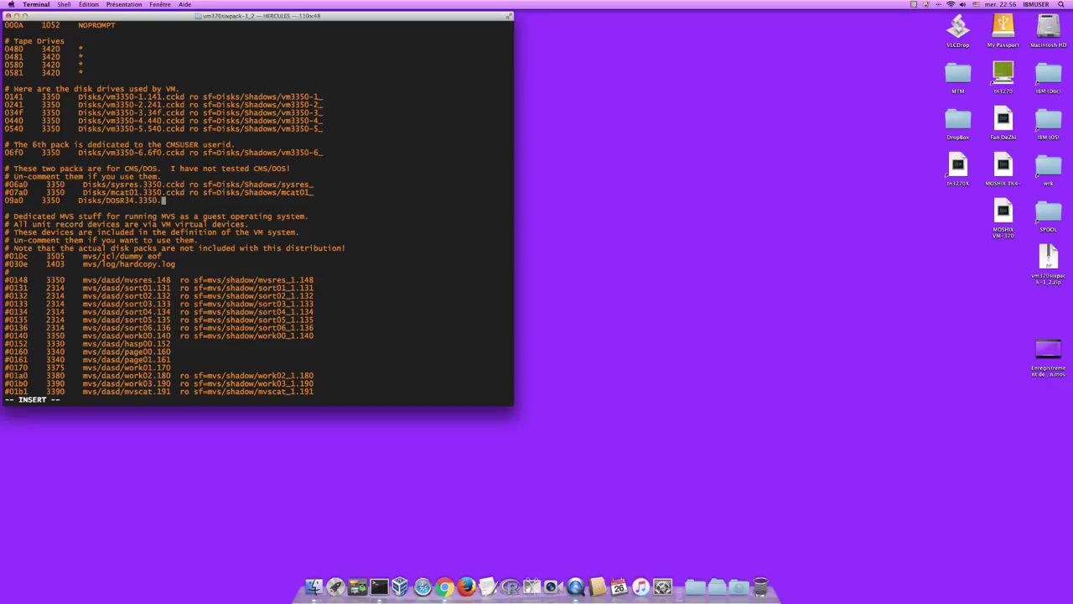
pyautogui.write('CCKD')
pyautogui.press('Escape')
pyautogui.press('p')
pyautogui.press('p')
pyautogui.press('p')
pyautogui.press('p')
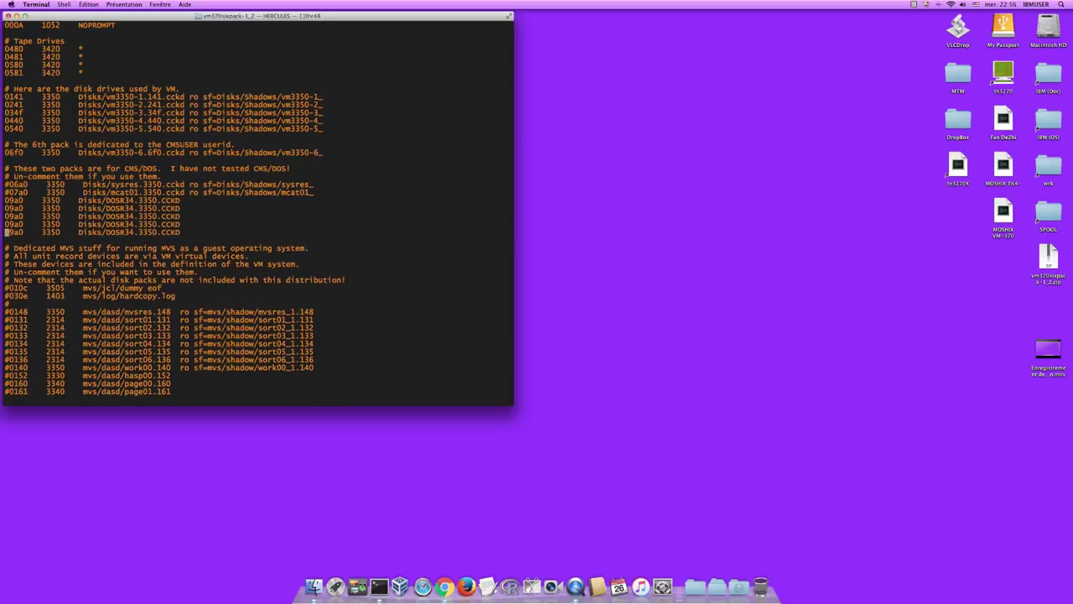
pyautogui.press('k')
pyautogui.press('k')
pyautogui.press('k')
# - Renumber the four copies as devices 09a1, 09a2, 09a3 and 09a4
pyautogui.press('l')
pyautogui.press('l')
pyautogui.press('l')
pyautogui.press('r')
pyautogui.press('1')
pyautogui.press('j')
pyautogui.press('r')
pyautogui.press('2')
pyautogui.press('j')
pyautogui.press('r')
pyautogui.press('3')
pyautogui.press('j')
pyautogui.press('r')
pyautogui.press('4')
# - Rename the disks on 09a1, 09a2 and 09a3 to PWRR34, WORK01 and VSAM01
pyautogui.press('k')
pyautogui.press('k')
pyautogui.press('k')
pyautogui.press('l')
pyautogui.press('l')
pyautogui.press('l')
pyautogui.press('l')
pyautogui.press('l')
pyautogui.press('l')
pyautogui.press('l')
pyautogui.press('l')
pyautogui.press('l')
pyautogui.press('l')
pyautogui.press('l')
pyautogui.press('l')
pyautogui.press('l')
pyautogui.press('l')
pyautogui.press('l')
pyautogui.press('l')
pyautogui.press('l')
pyautogui.press('l')
pyautogui.press('l')
pyautogui.write('cwPWRR')
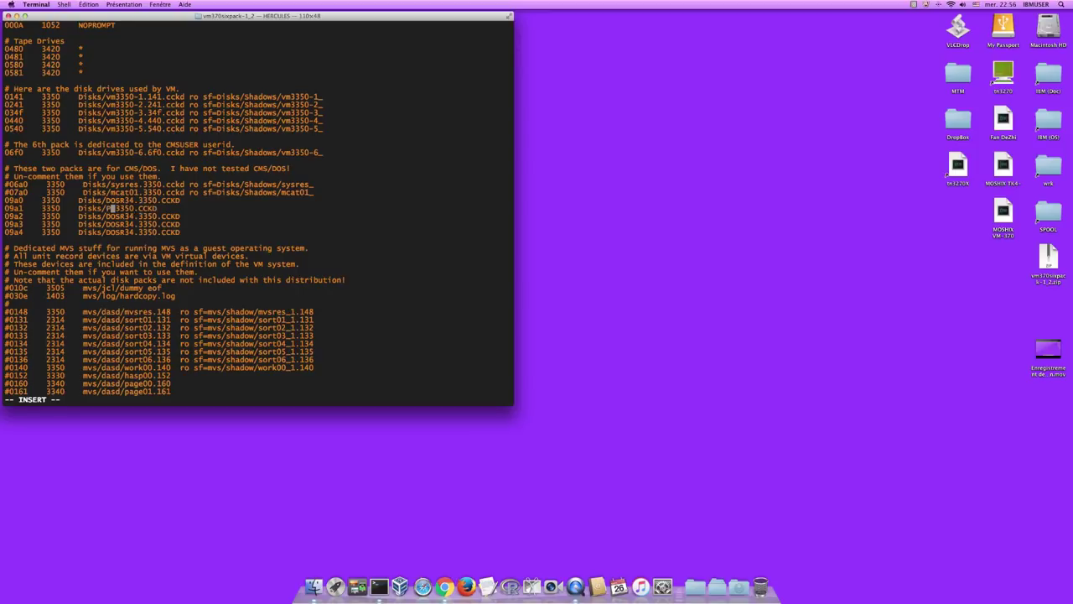
pyautogui.write('34')
pyautogui.press('Escape')
pyautogui.press('j')
pyautogui.press('h')
pyautogui.press('h')
pyautogui.press('h')
pyautogui.press('h')
pyautogui.press('h')
pyautogui.write('cw')
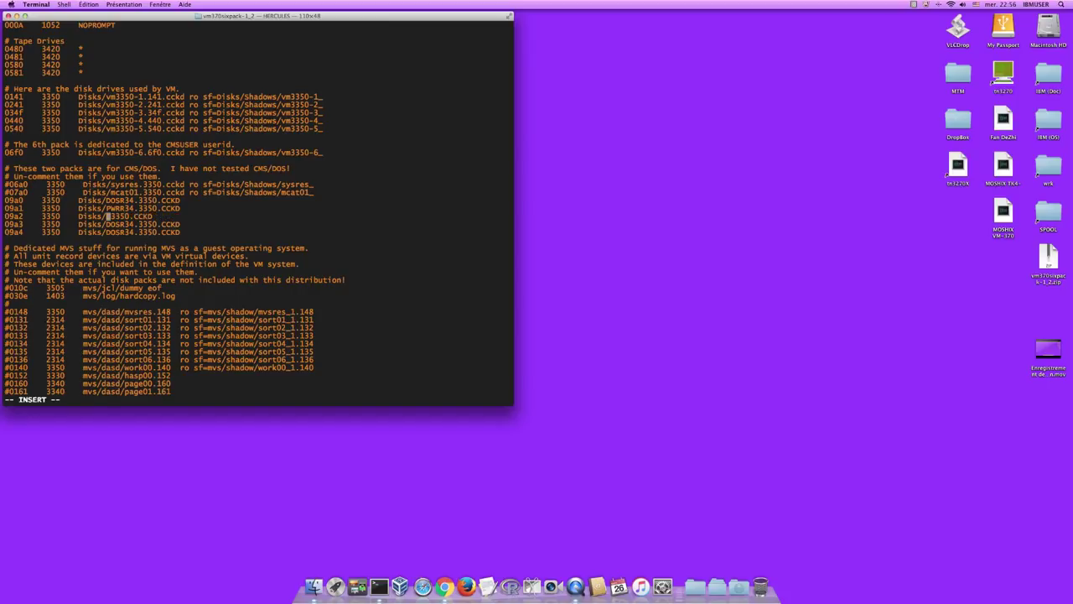
pyautogui.write('WORK01')
pyautogui.press('Escape')
pyautogui.press('j')
pyautogui.press('h')
pyautogui.press('h')
pyautogui.press('h')
pyautogui.press('h')
pyautogui.press('h')
pyautogui.write('cwVSAM01')
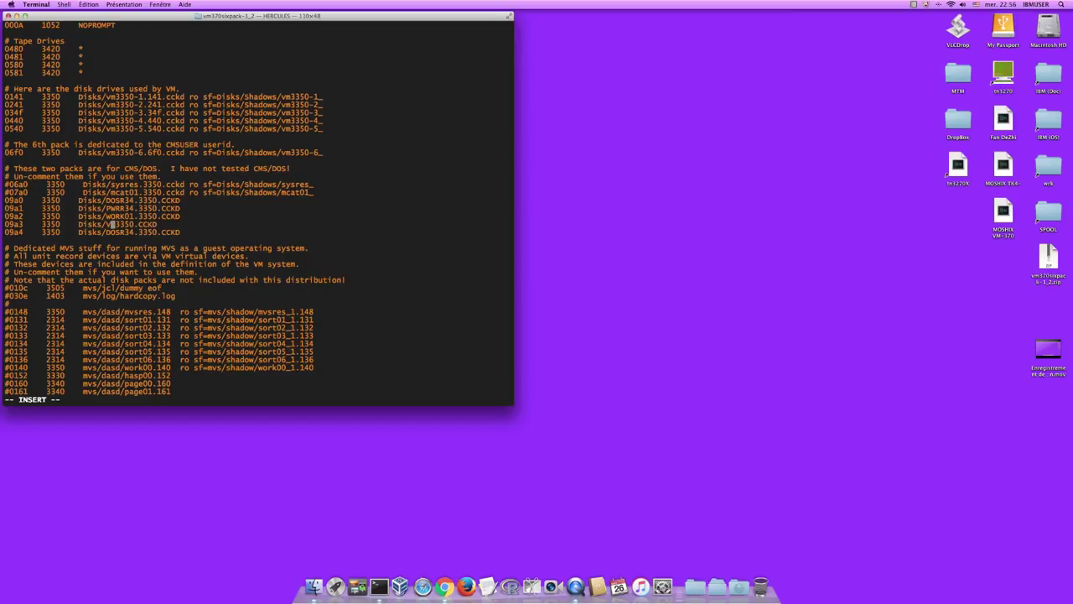
pyautogui.press('Escape')
# - Delete an accidentally inserted OPTLB line below the disk entries
pyautogui.press('j')
pyautogui.press('h')
pyautogui.press('h')
pyautogui.press('h')
pyautogui.press('h')
pyautogui.press('h')
pyautogui.write('OPT')
pyautogui.write('LB')
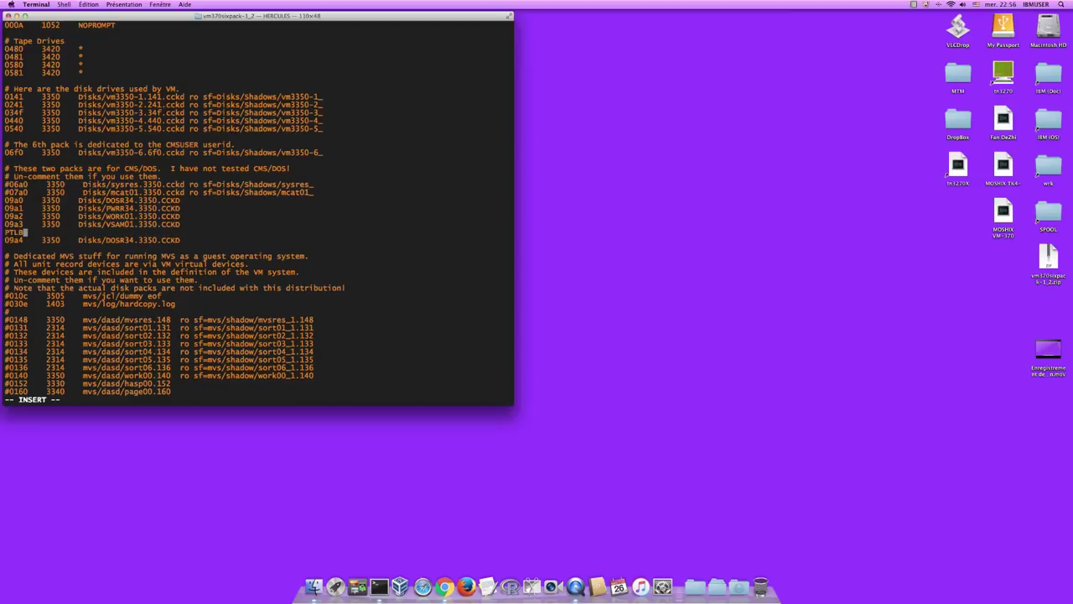
pyautogui.press('Escape')
pyautogui.press('d')
pyautogui.press('d')
# - Rename the 09a4 disk to OPTLB1 and lowercase its extension to .cckd
pyautogui.press('l')
pyautogui.press('l')
pyautogui.press('l')
pyautogui.press('l')
pyautogui.press('l')
pyautogui.press('l')
pyautogui.press('l')
pyautogui.press('l')
pyautogui.press('l')
pyautogui.press('l')
pyautogui.press('l')
pyautogui.press('l')
pyautogui.press('l')
pyautogui.press('l')
pyautogui.press('l')
pyautogui.press('l')
pyautogui.press('l')
pyautogui.press('l')
pyautogui.press('l')
pyautogui.press('l')
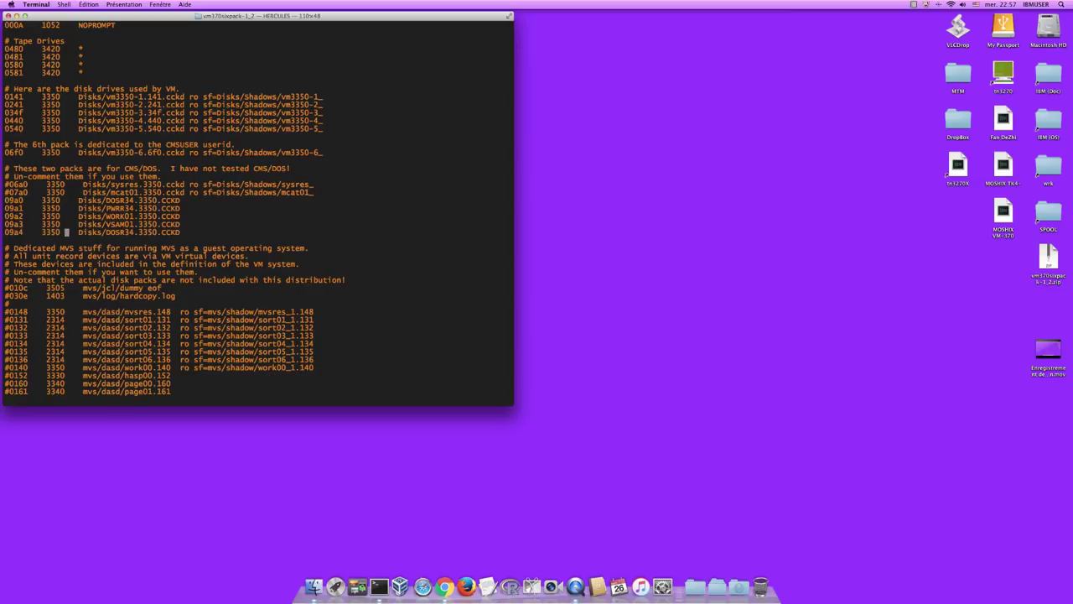
pyautogui.write('cw')
pyautogui.write('OPT')
pyautogui.write('LI')
pyautogui.press('BackSpace')
pyautogui.write('B')
pyautogui.press('Escape')
pyautogui.press('a')
pyautogui.press('Escape')
pyautogui.write('a')
pyautogui.write('1')
pyautogui.press('Escape')
pyautogui.press('l')
pyautogui.press('l')
pyautogui.press('l')
pyautogui.press('l')
pyautogui.press('l')
pyautogui.press('l')
pyautogui.press('l')
pyautogui.press('~')
pyautogui.press('~')
pyautogui.press('~')
# - Save hercules.cnf with :wq and change into the Disks folder
pyautogui.write(':wq')
pyautogui.press('Return')
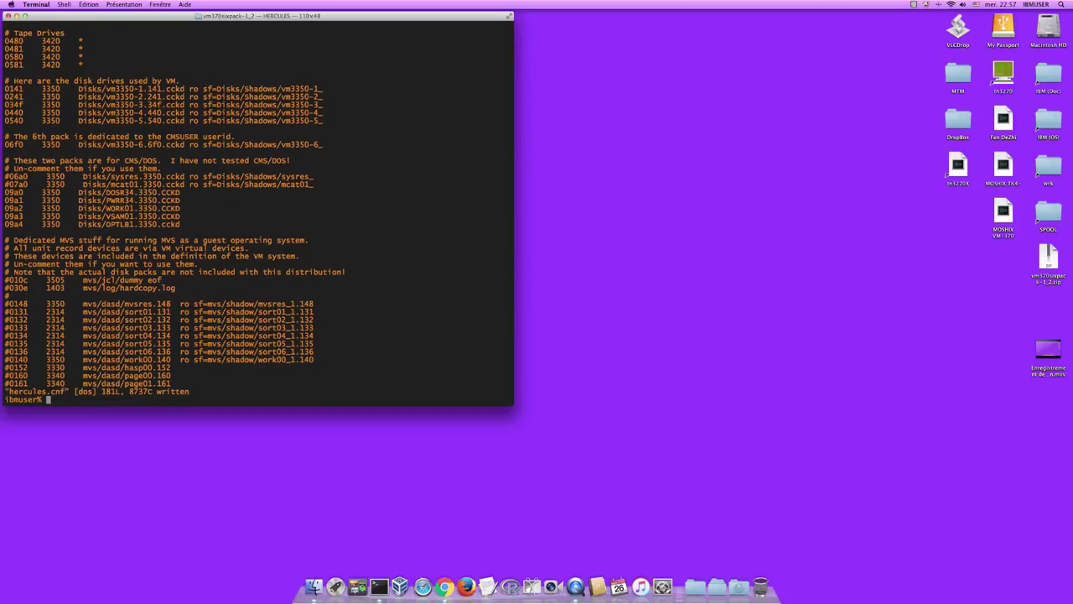
pyautogui.write('cd Di')
pyautogui.press('Tab')
pyautogui.press('Return')
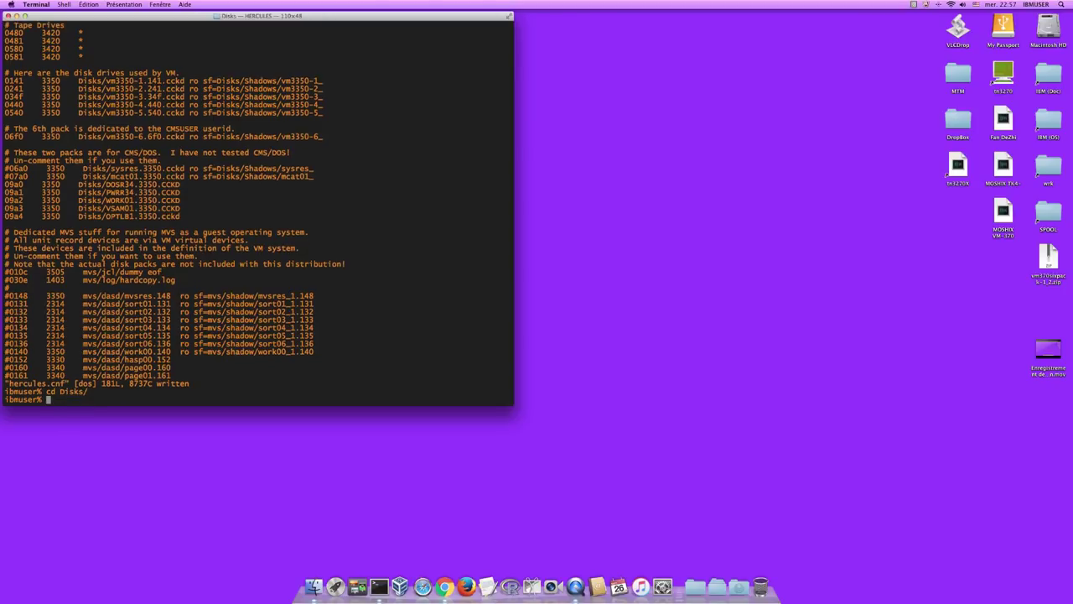
# - List the disk image files with ll, then go back up with cd .
pyautogui.write('ll')
pyautogui.press('Return')
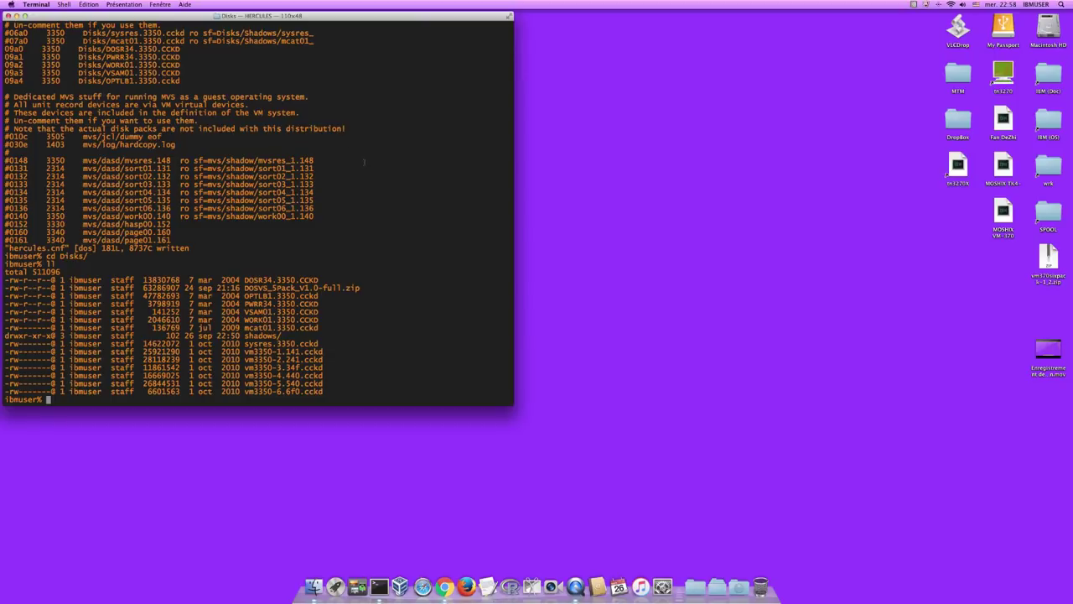
pyautogui.write('cd ..')
pyautogui.press('Return')
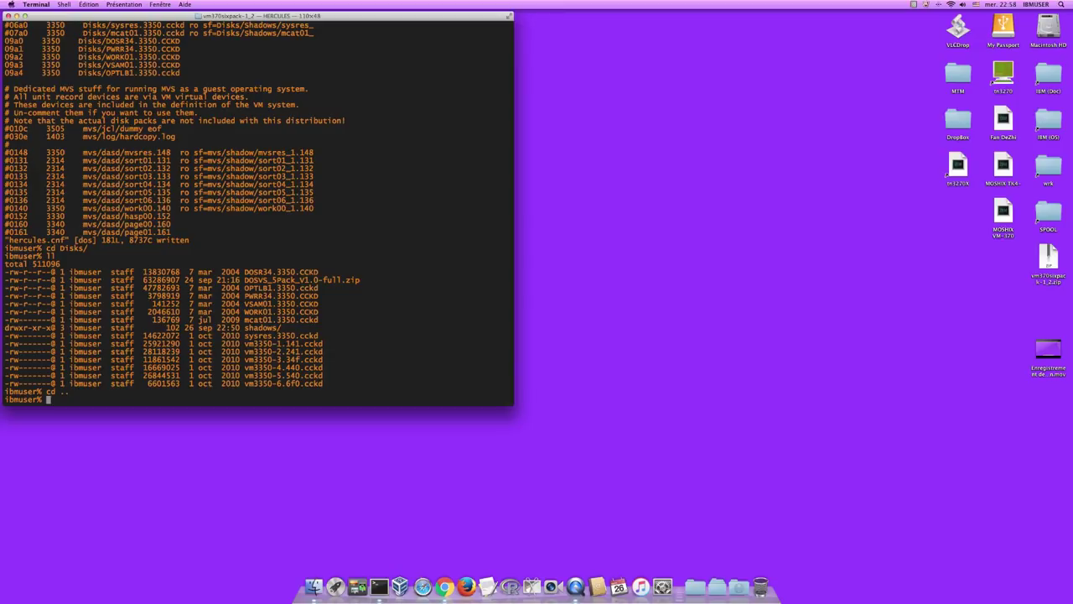
# - Clear the screen, launch hercules, and focus its Command ==> line after initialization
pyautogui.write('clear')
pyautogui.press('Return')
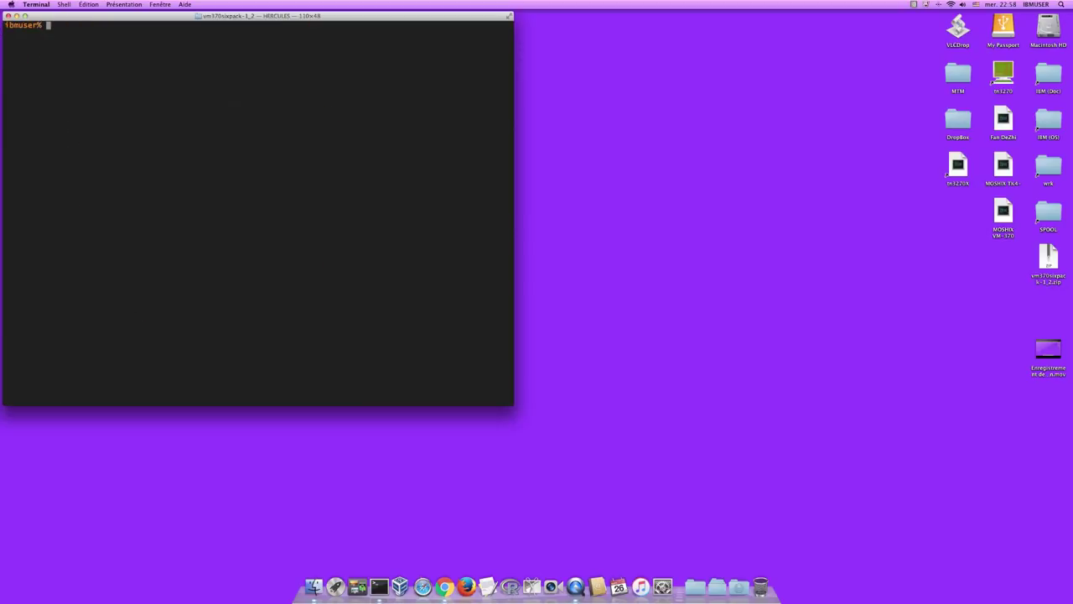
pyautogui.write('hercules')
pyautogui.press('Return')
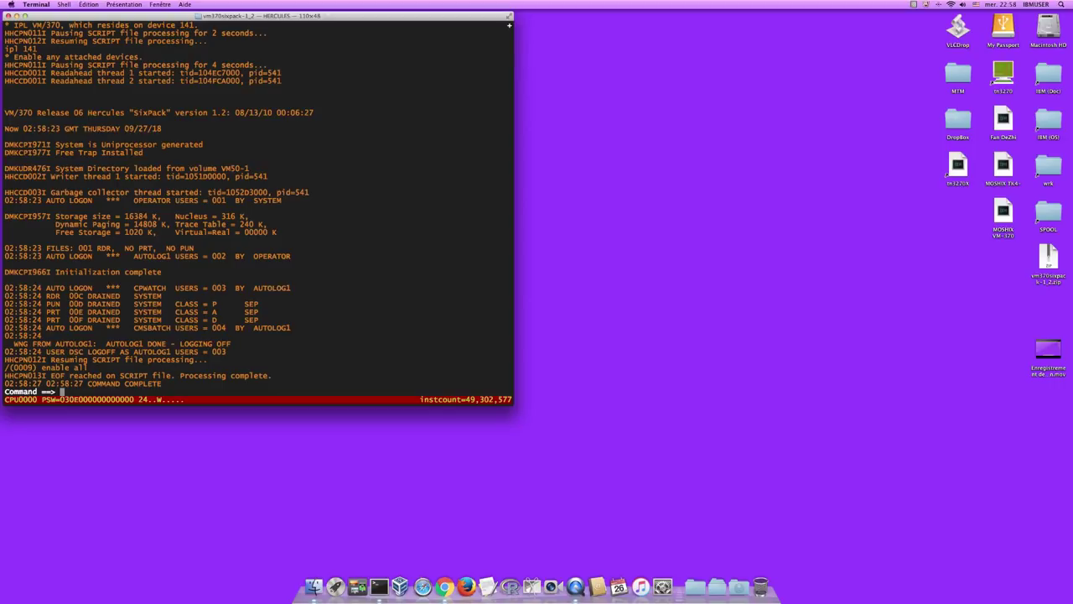
pyautogui.click(67, 399)
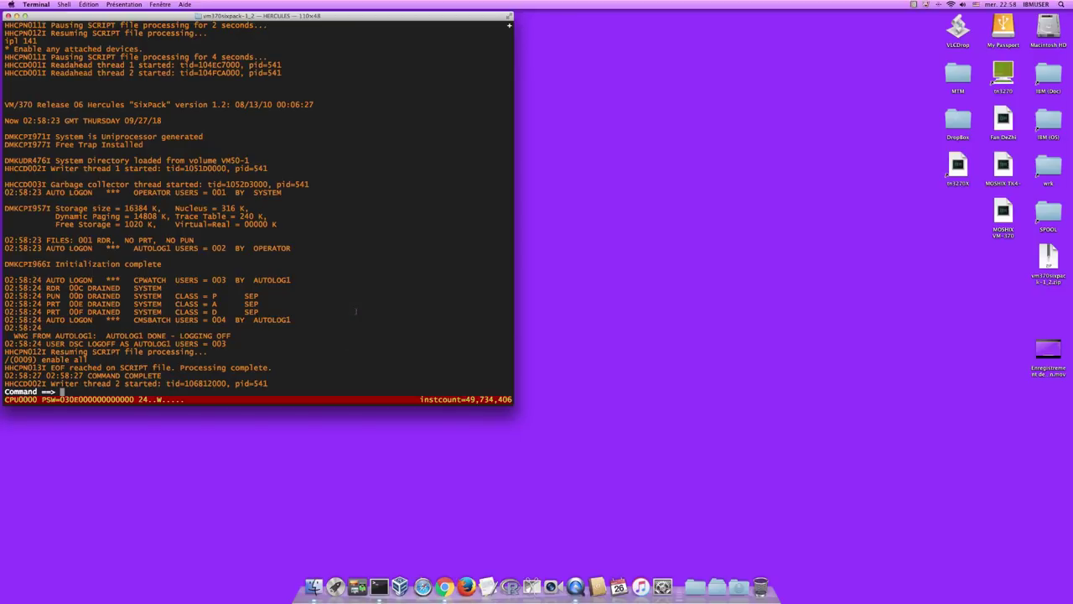
# - Run /start all for the unit record devices, then /query dasd all to check the disks
pyautogui.write('/start all')
pyautogui.press('Return')
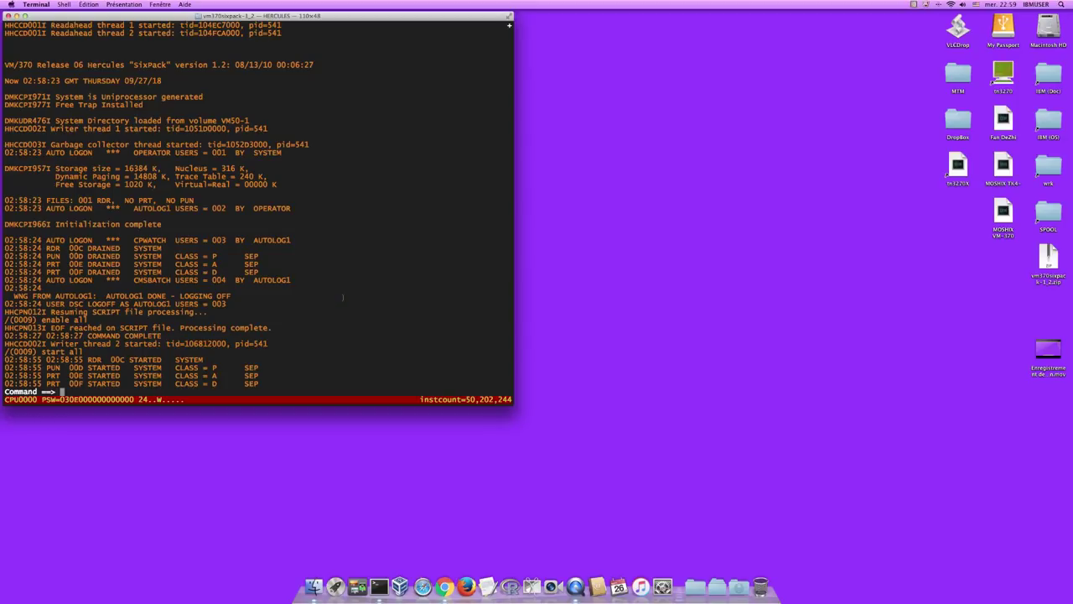
pyautogui.write('/query da')
pyautogui.write('sd all')
pyautogui.press('Return')
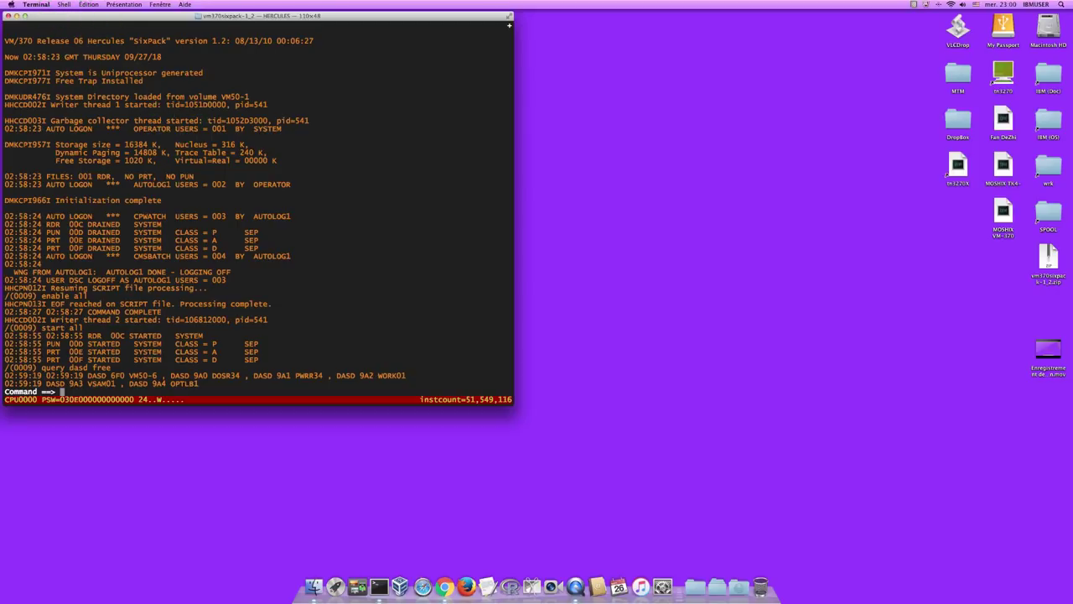
# - Open a new Terminal window with the VM Terminal profile and clear the VM/370 logo
pyautogui.click(65, 5)
pyautogui.moveTo(84, 15)
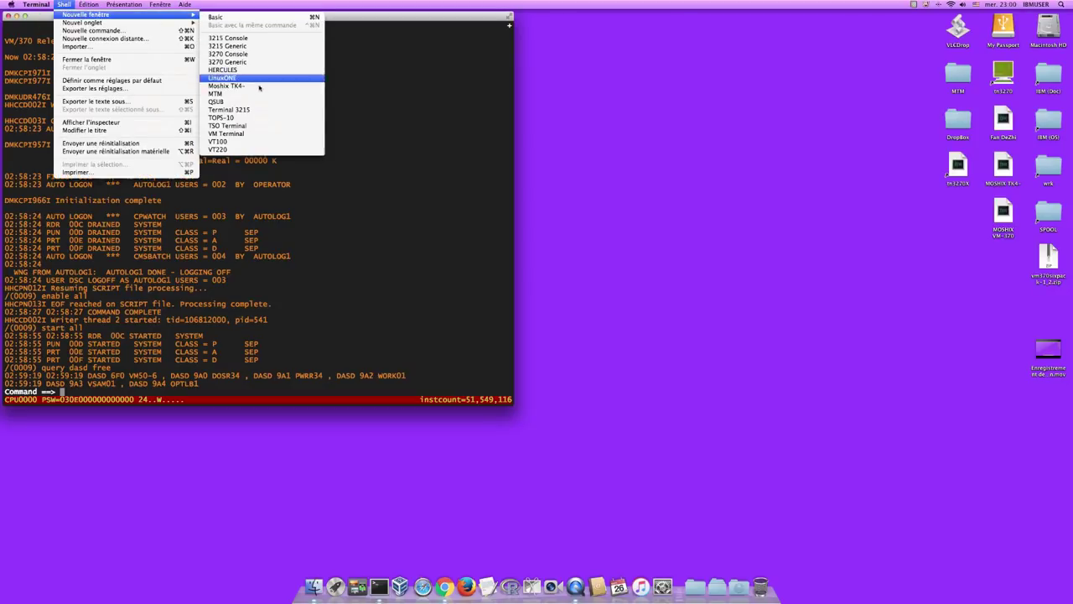
pyautogui.click(226, 134)
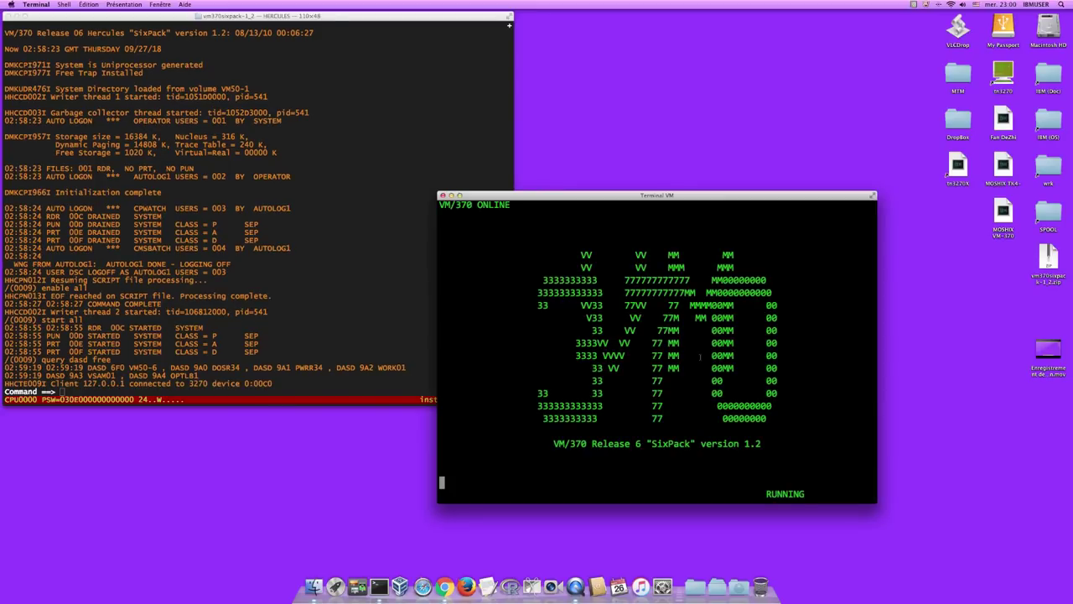
pyautogui.press('Return')
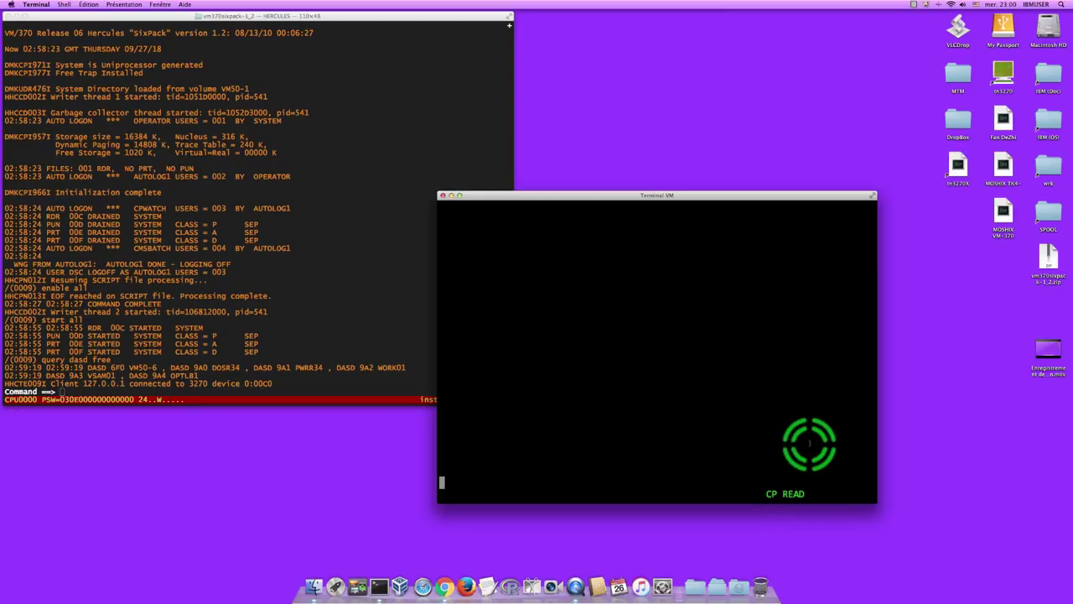
# - Log on as user DOSVS with its password and continue to the CMS Ready prompt
pyautogui.write('logon ')
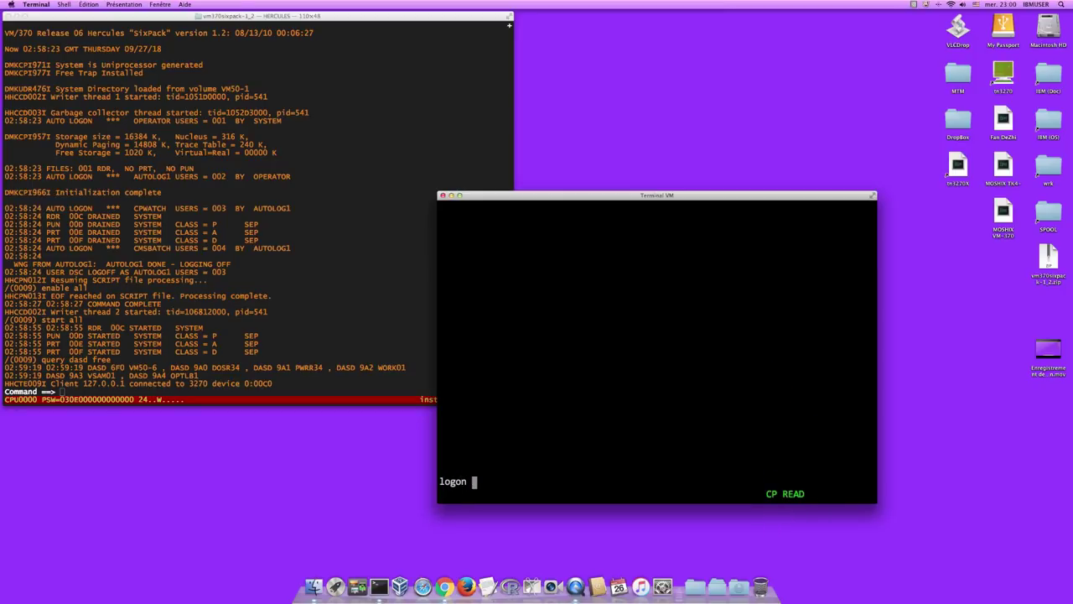
pyautogui.write('dosvs dosvs')
pyautogui.press('Return')
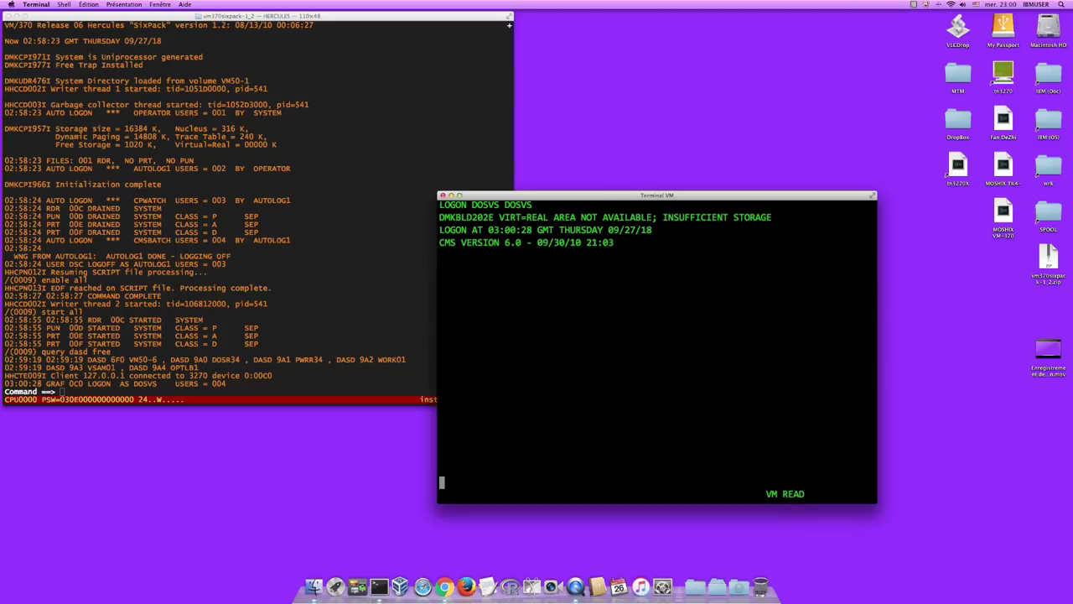
pyautogui.press('Return')
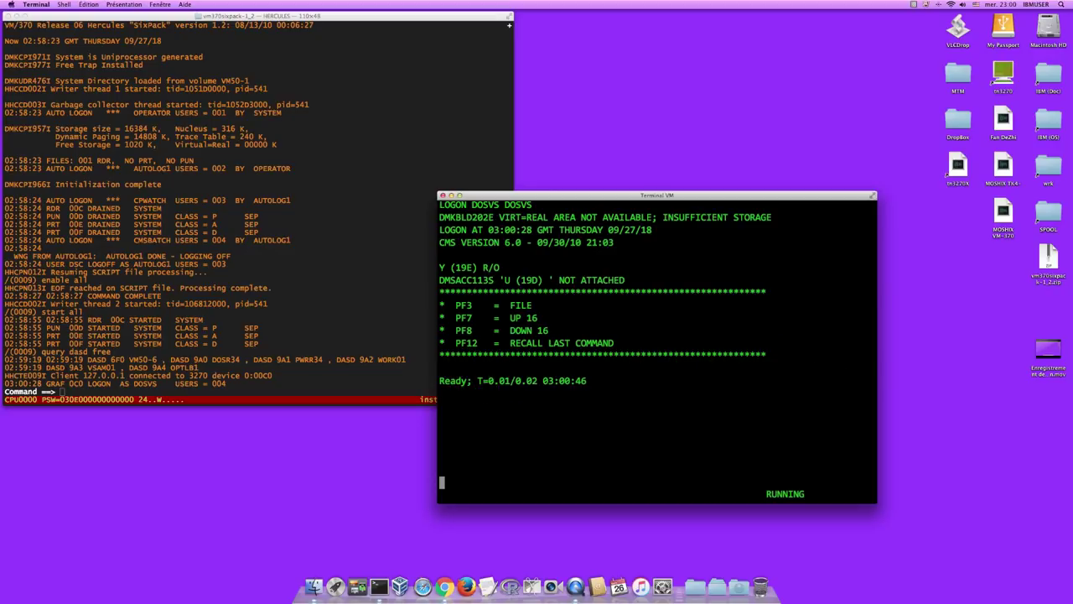
# - Clear the 3270 screen, enter CP mode and IPL DOS/VS from device 360
pyautogui.press('Return')
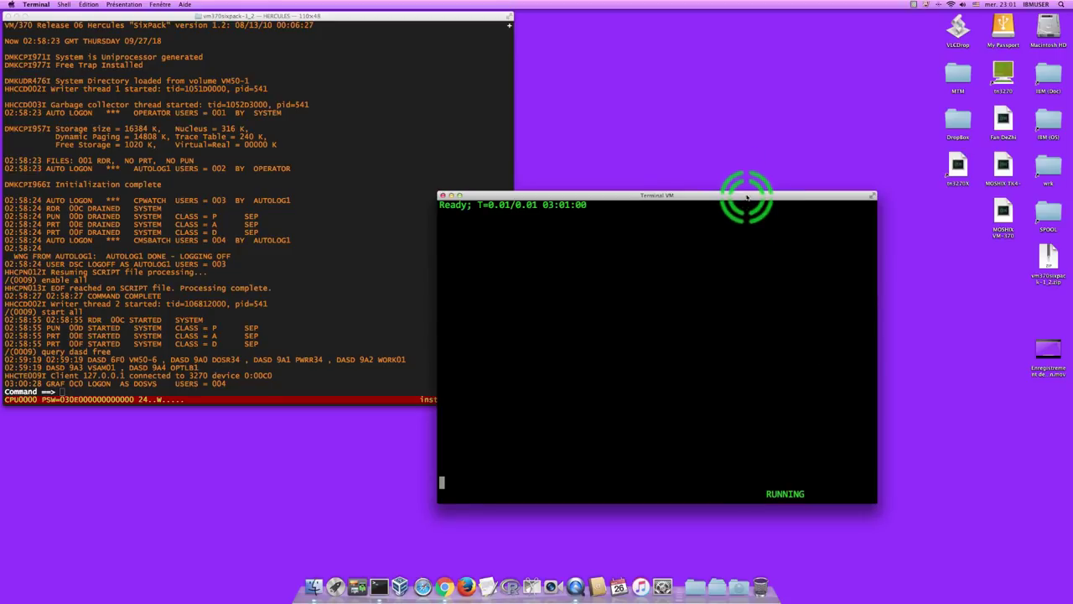
pyautogui.moveTo(746, 198); pyautogui.dragTo(573, 231)
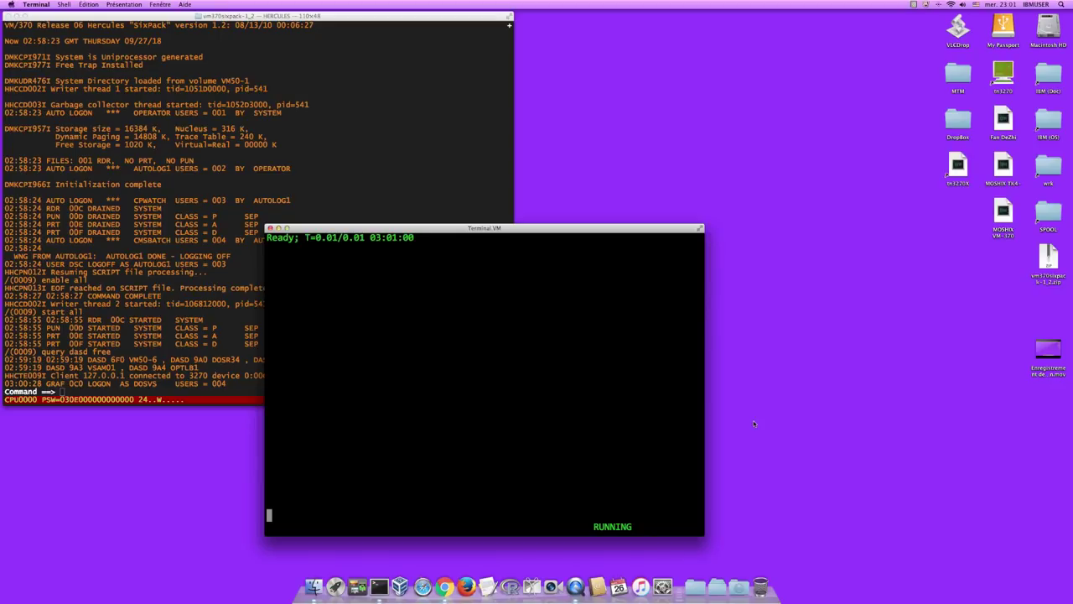
pyautogui.write('cp')
pyautogui.press('Return')
pyautogui.write('ipl 360')
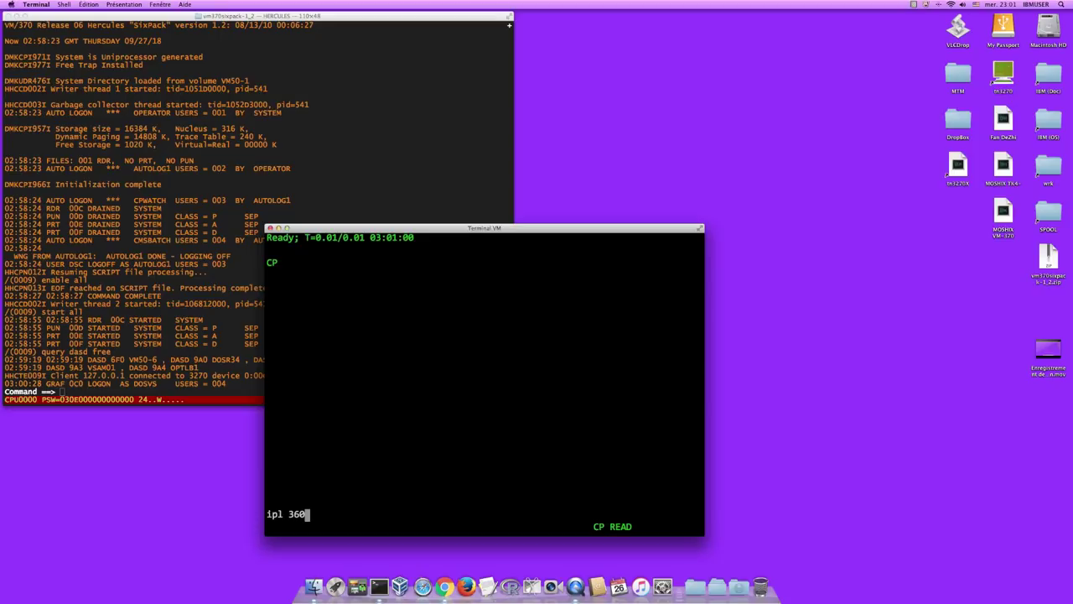
pyautogui.press('Return')
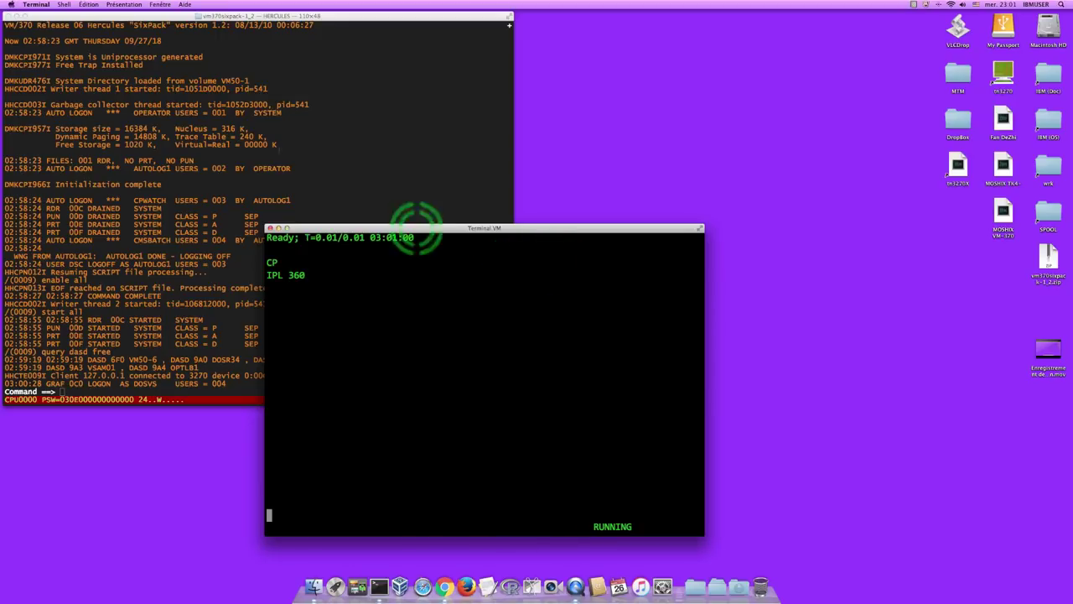
# - Open a new Terminal tab with the VM Terminal profile
pyautogui.click(64, 4)
pyautogui.moveTo(75, 25)
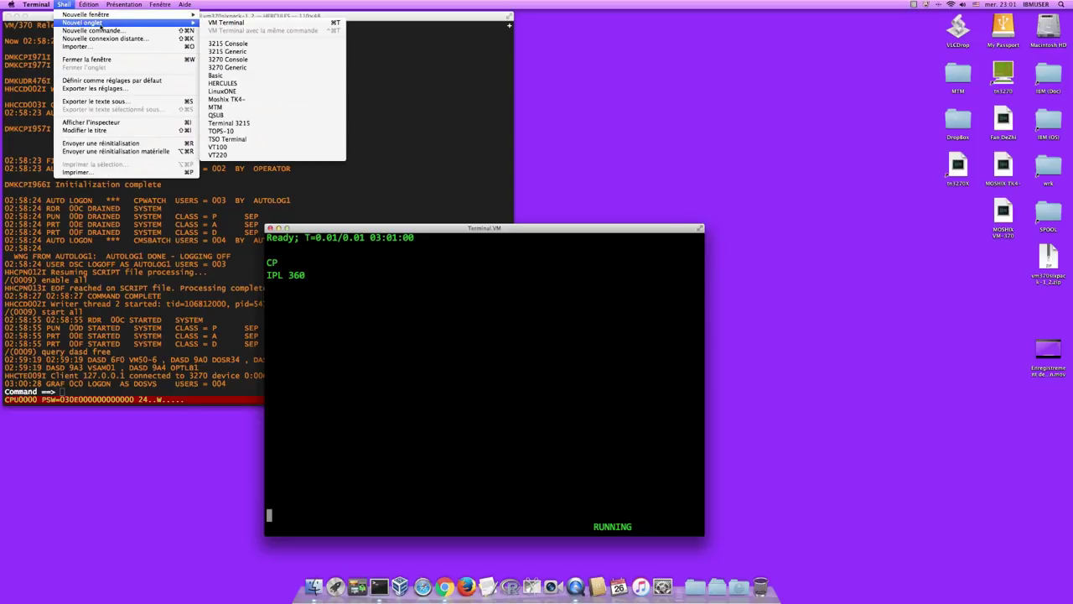
pyautogui.click(237, 26)
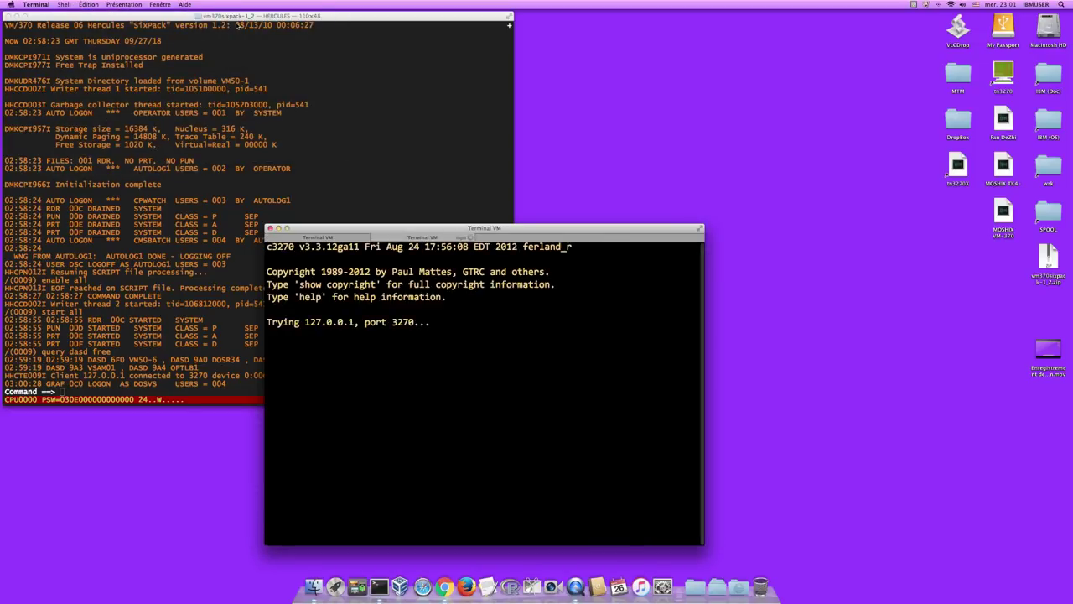
# - In the new VM session, clear the logo and enter 'dial dosvs' to connect
pyautogui.click(248, 73)
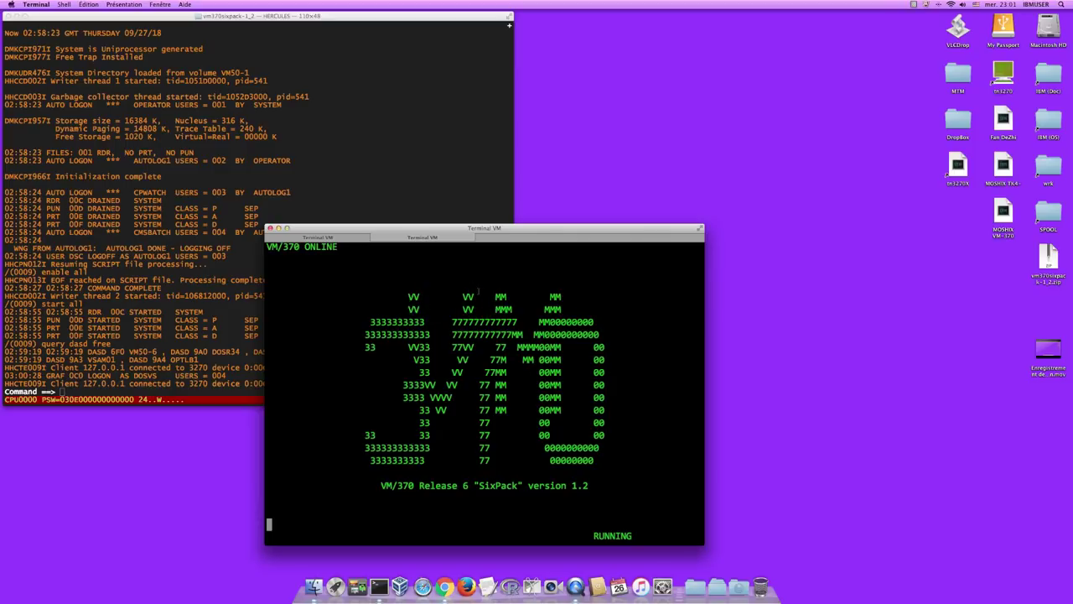
pyautogui.press('Return')
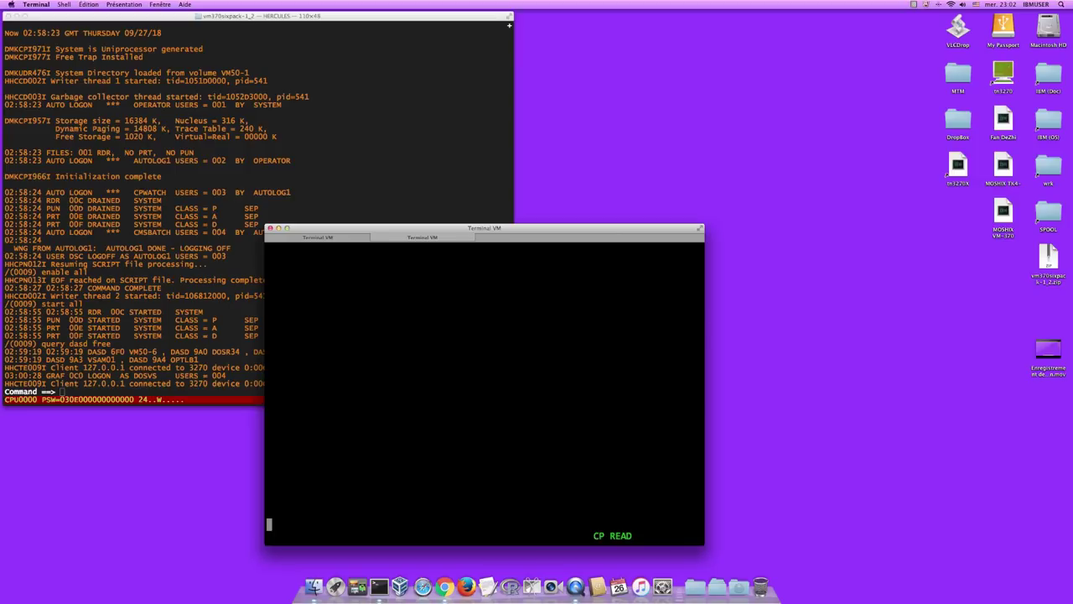
pyautogui.write('dial dosvs')
pyautogui.press('Return')
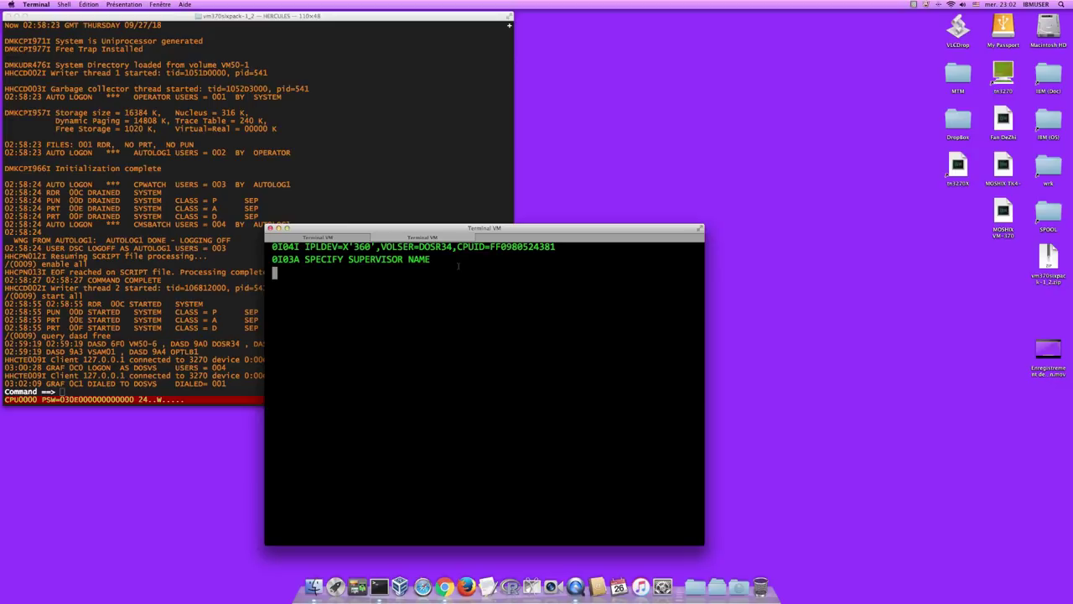
# - Enter supervisor name $$a$sup1 to start the DOS/VS IPL
pyautogui.write('$$a$sup1')
pyautogui.press('Return')
pyautogui.press('Return')
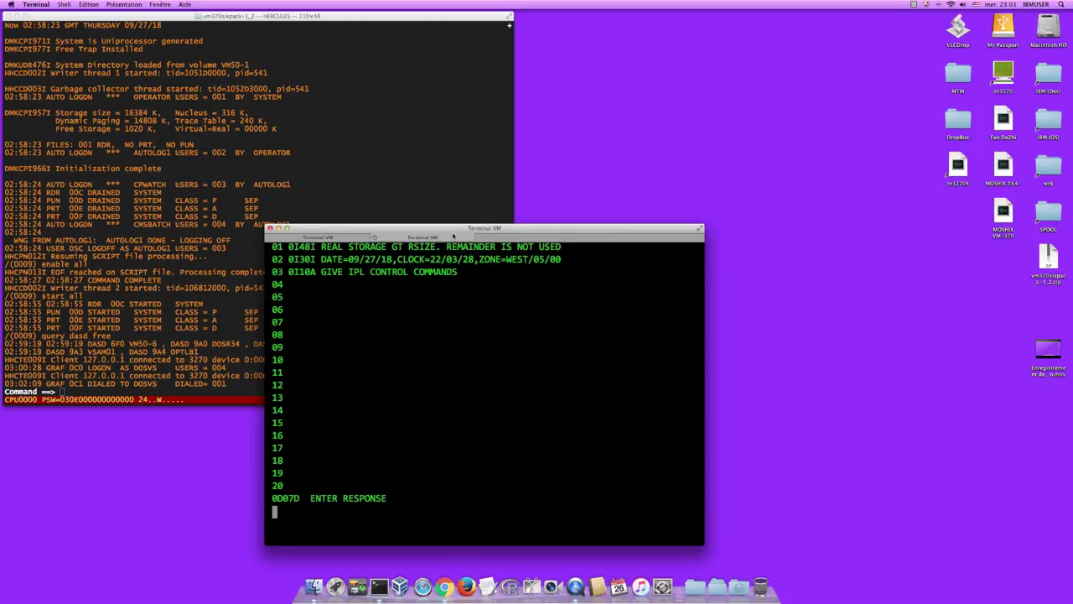
# - Answer the IPL control prompts with 'set' and then 'dpd'
pyautogui.write('set')
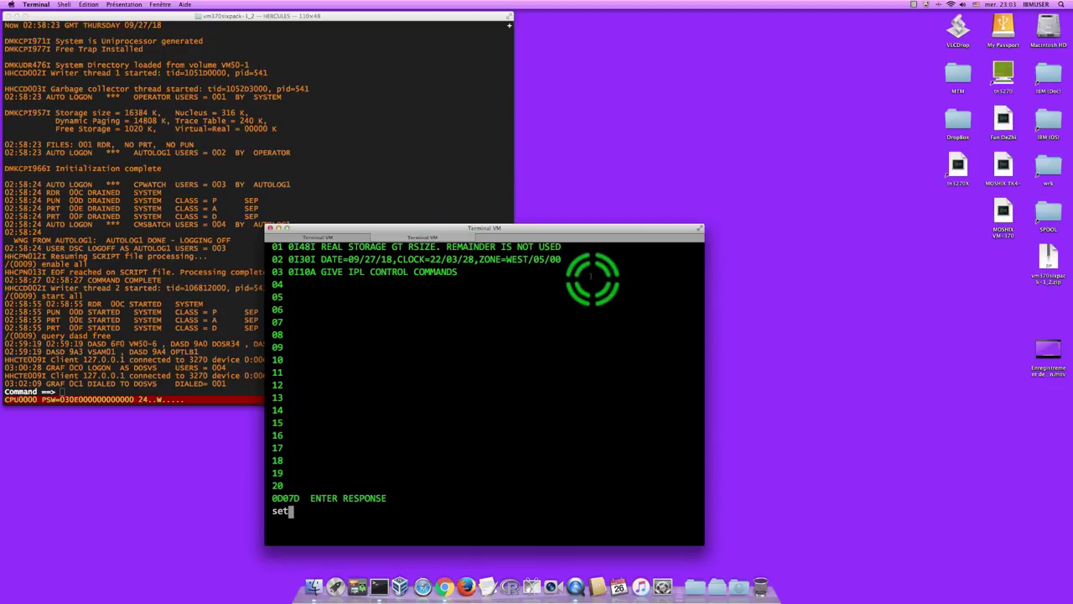
pyautogui.press('Return')
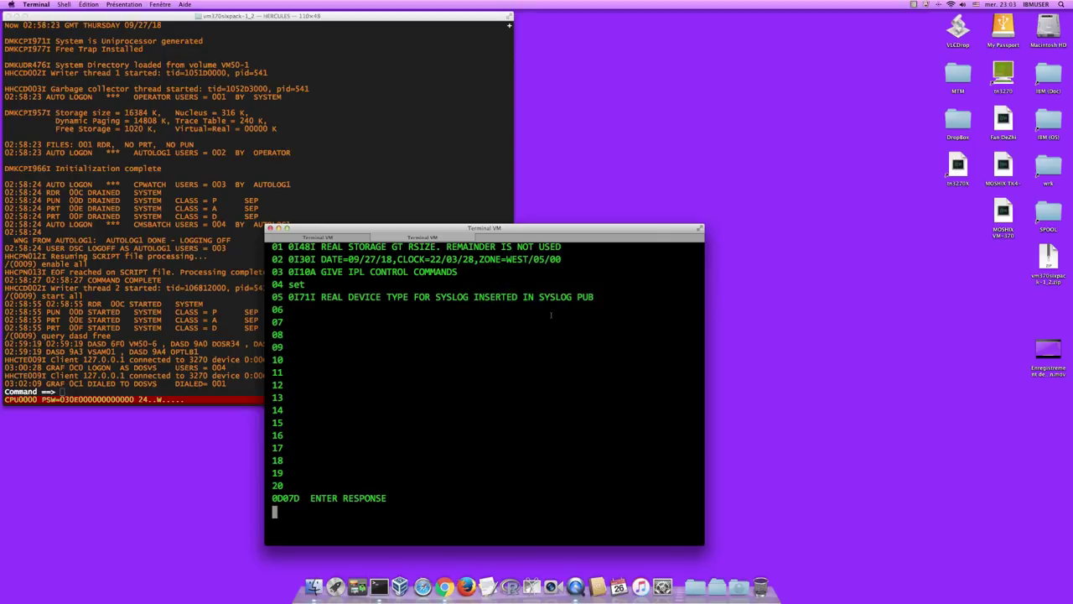
pyautogui.write('dpd')
pyautogui.press('Return')
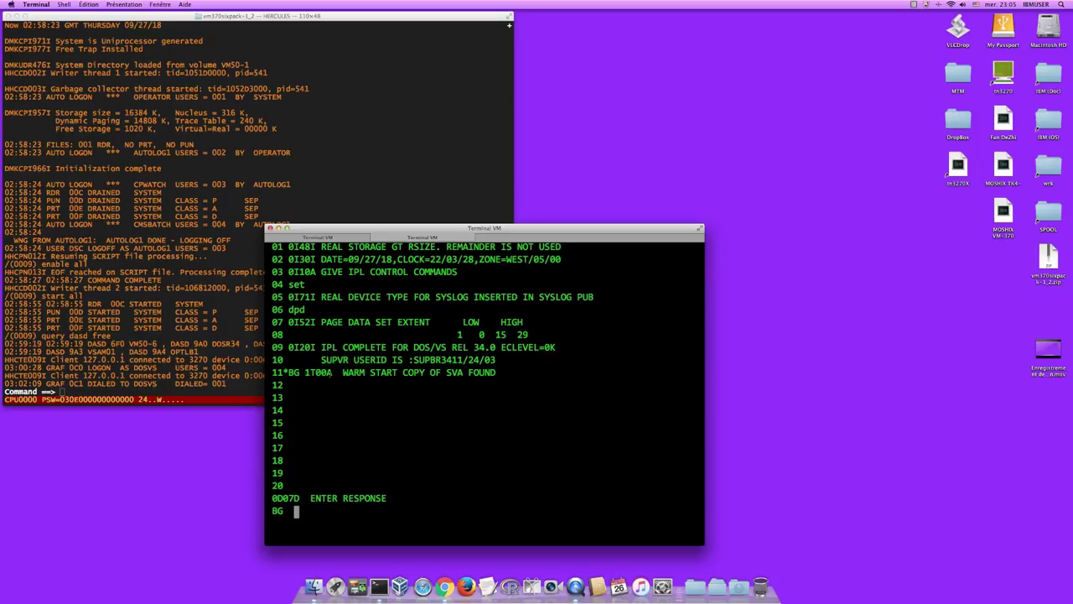
pyautogui.click(319, 328)
pyautogui.click(317, 328)
pyautogui.click(325, 339)
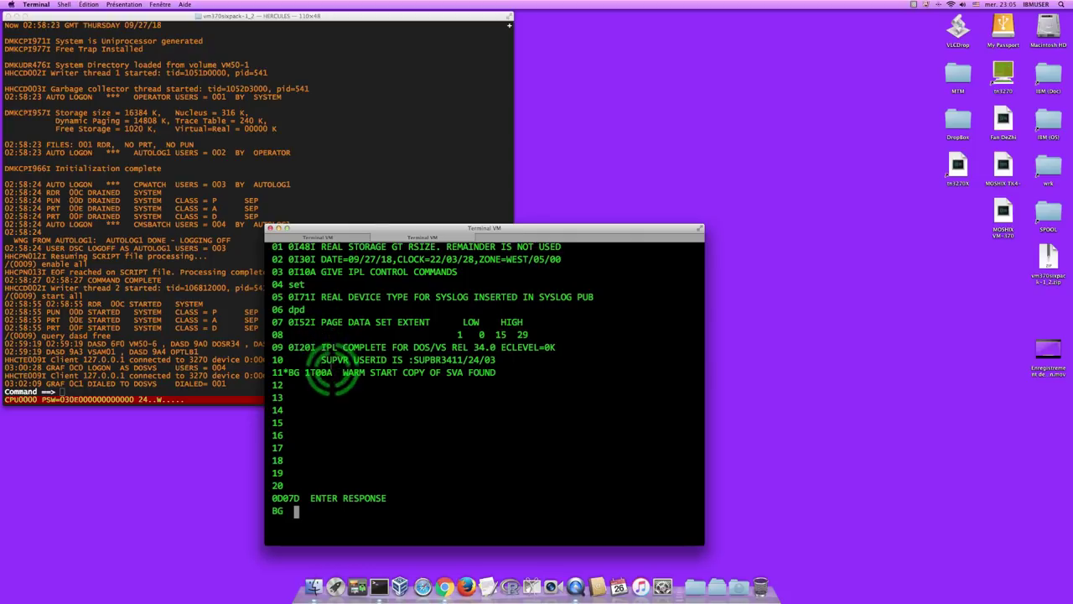
pyautogui.click(355, 383)
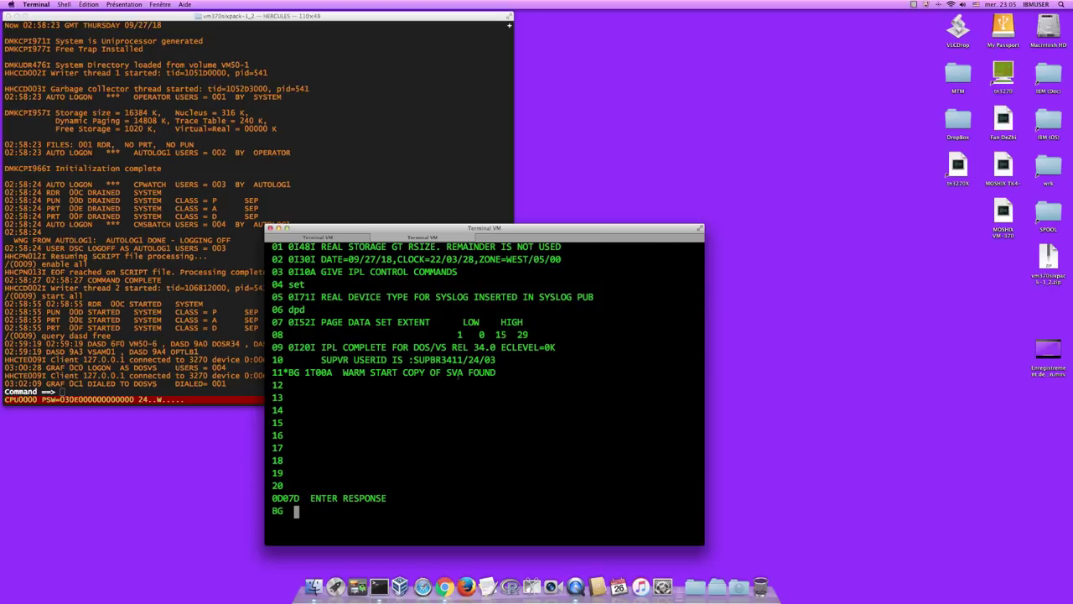
pyautogui.click(458, 382)
# - Reply 'keep' so BG retains the existing SVA and reports ready for communications
pyautogui.write('keep')
pyautogui.press('Return')
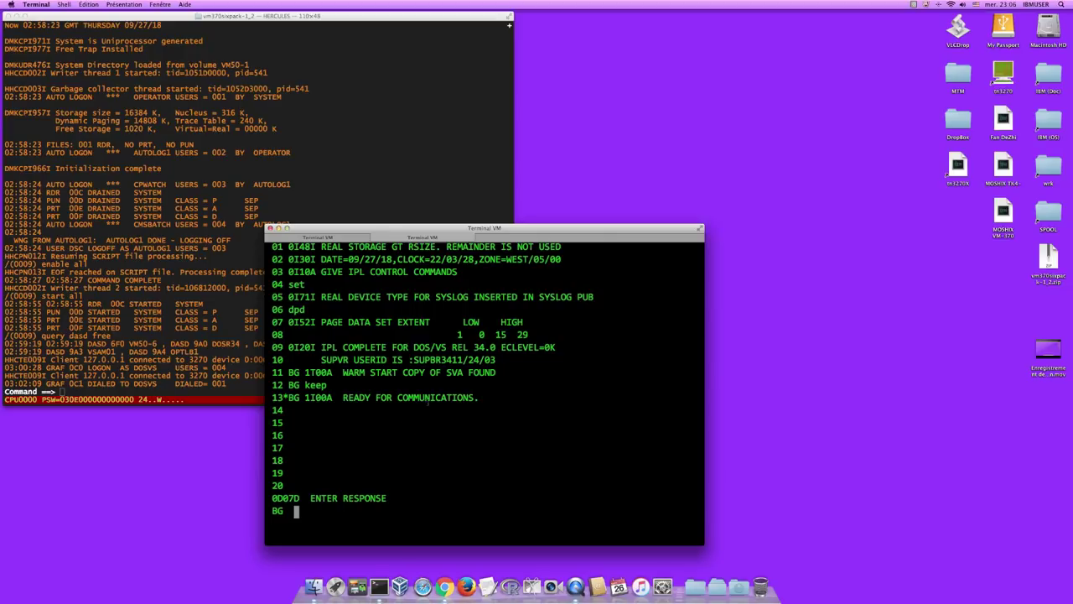
pyautogui.click(450, 404)
pyautogui.click(410, 231)
# - Reply 'stop' to BG, apply K S,DEL=Y,CON=N,ALM=Y,SEG=06, then clear the console with k
pyautogui.write('stop')
pyautogui.press('Return')
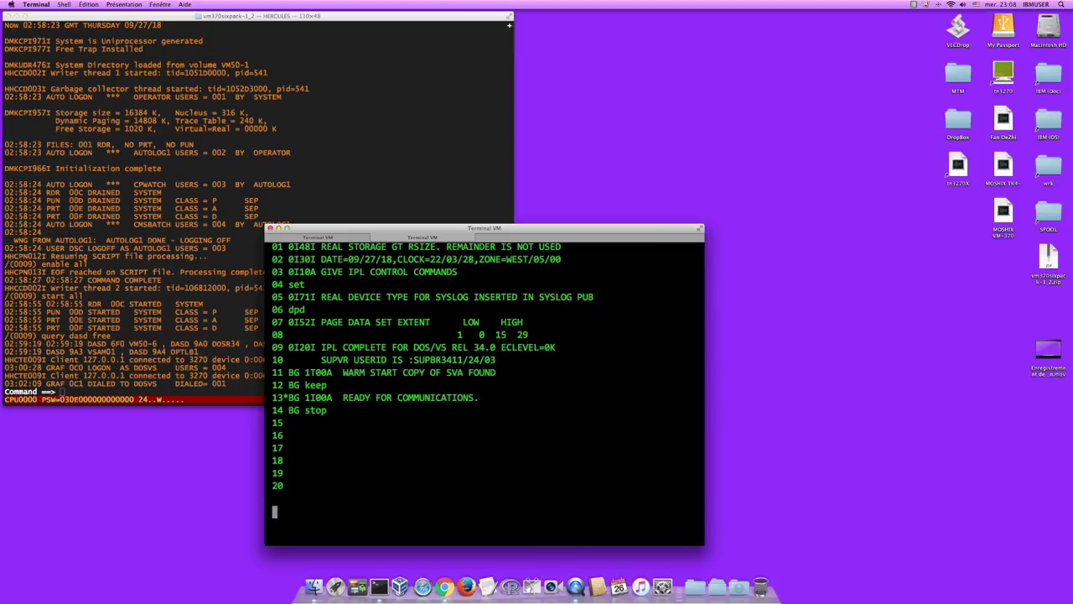
pyautogui.write('K S,DEL=Y,CON=N,ALM=Y,SEG=06')
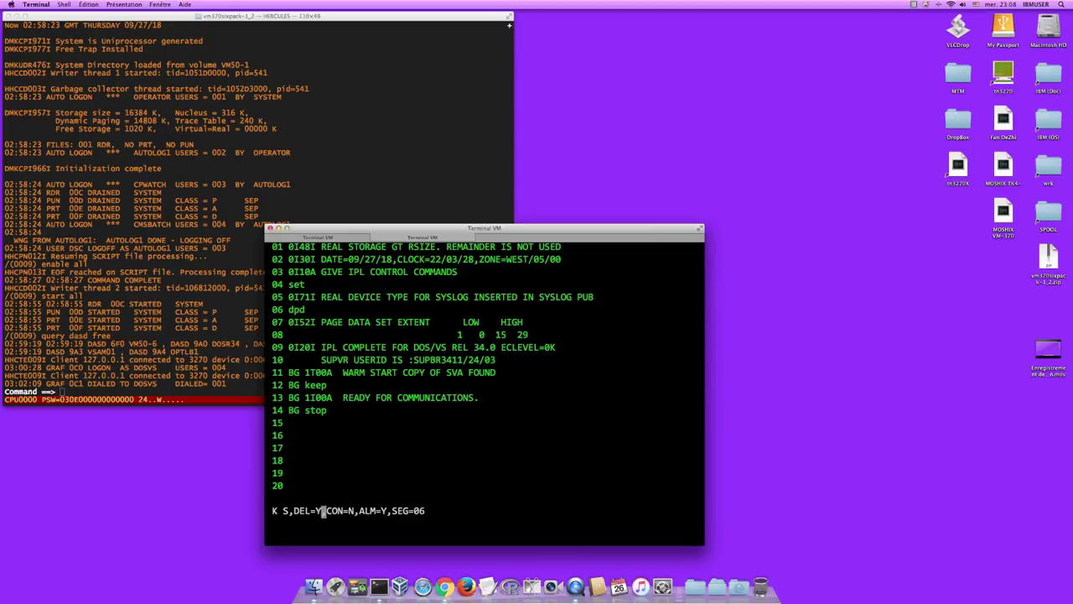
pyautogui.press('Right')
pyautogui.press('Right')
pyautogui.press('Right')
pyautogui.press('Right')
pyautogui.press('Right')
pyautogui.press('Right')
pyautogui.press('Right')
pyautogui.press('Right')
pyautogui.press('Right')
pyautogui.press('Right')
pyautogui.press('Right')
pyautogui.press('Right')
pyautogui.press('Right')
pyautogui.press('Right')
pyautogui.press('Right')
pyautogui.press('Right')
pyautogui.press('Right')
pyautogui.press('Right')
pyautogui.press('Return')
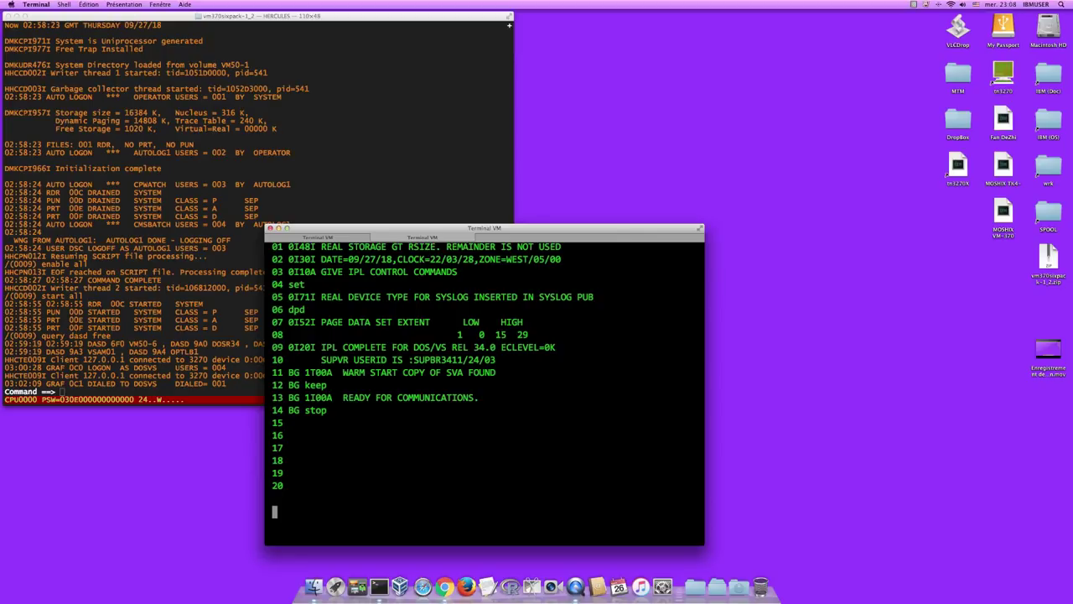
pyautogui.write('k')
pyautogui.press('Return')
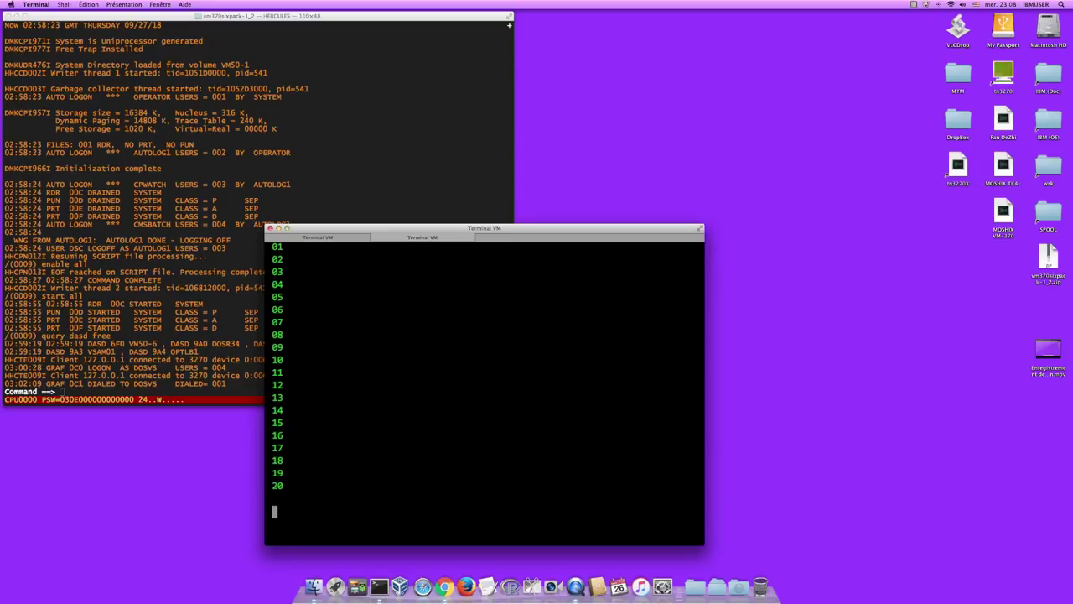
# - Start the F1 partition with 'batch f1' so its ENTER RESPONSE prompt appears
pyautogui.write('batch f1')
pyautogui.press('Return')
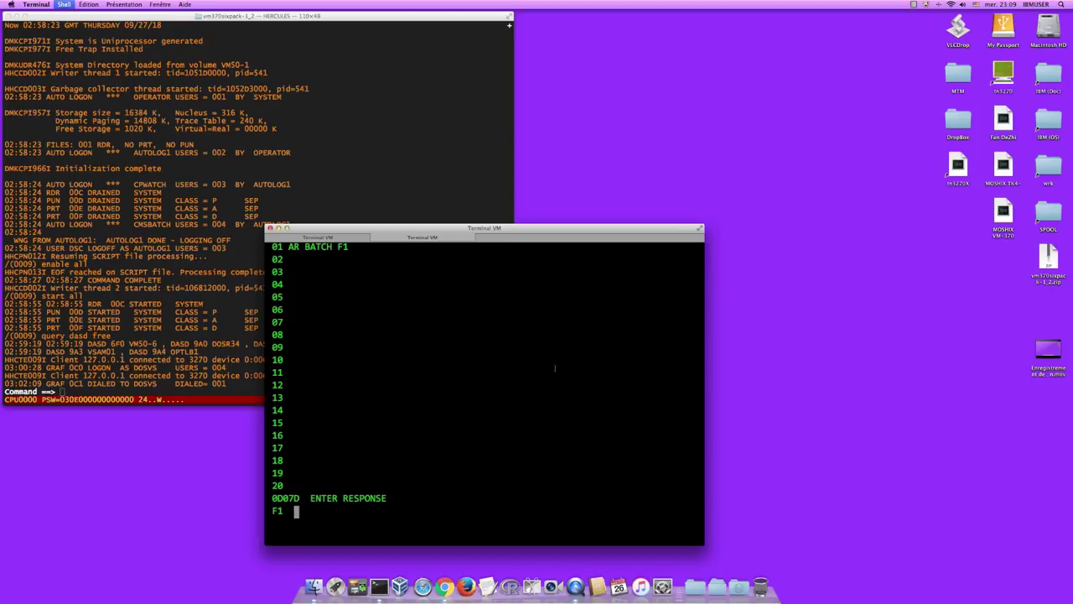
# - Open a new shell window and change into IBMOS/vm370sixpack-1_2/Disks
pyautogui.press('super+n')
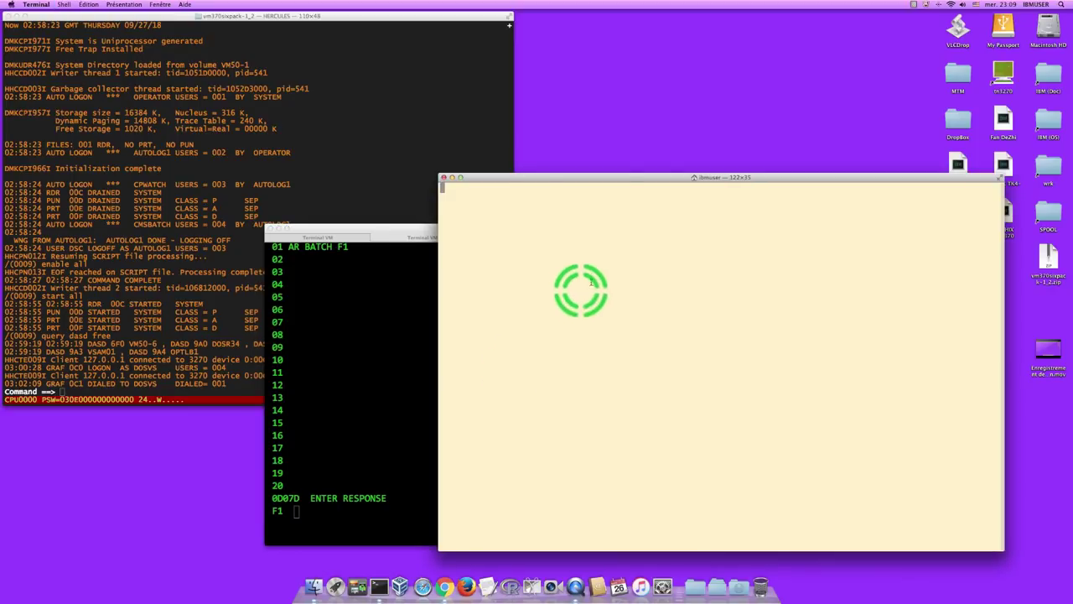
pyautogui.write('cd I')
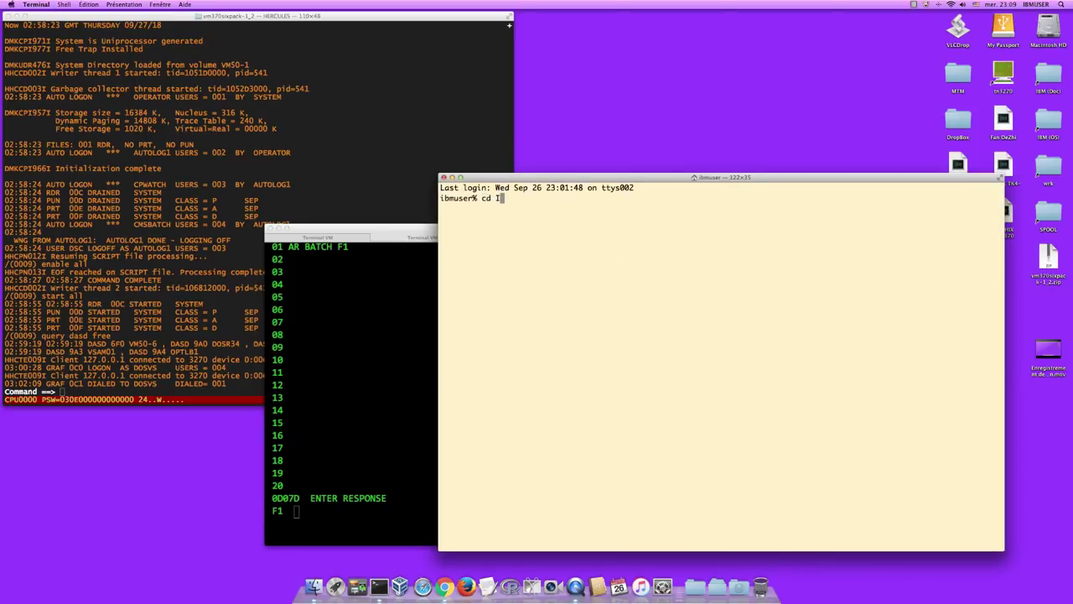
pyautogui.press('Tab')
pyautogui.write('v')
pyautogui.press('Tab')
pyautogui.write('Di')
pyautogui.press('Tab')
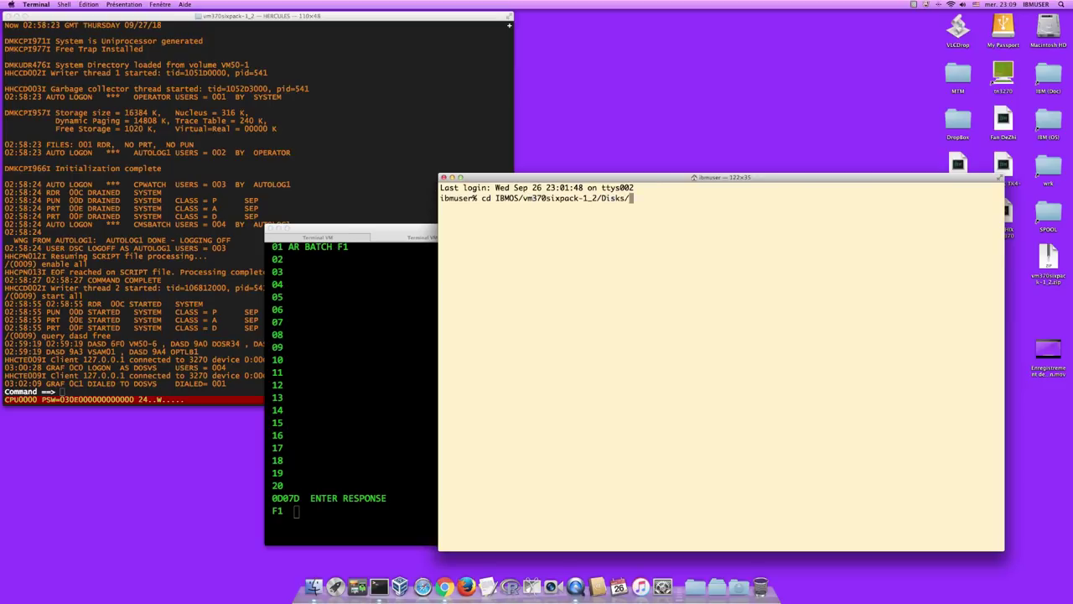
pyautogui.press('Return')
# - Run dasdls DOSR34.3350.CCKD to list the DOSR34 datasets, then return to the DOS/VS console
pyautogui.write('dasdls DOS')
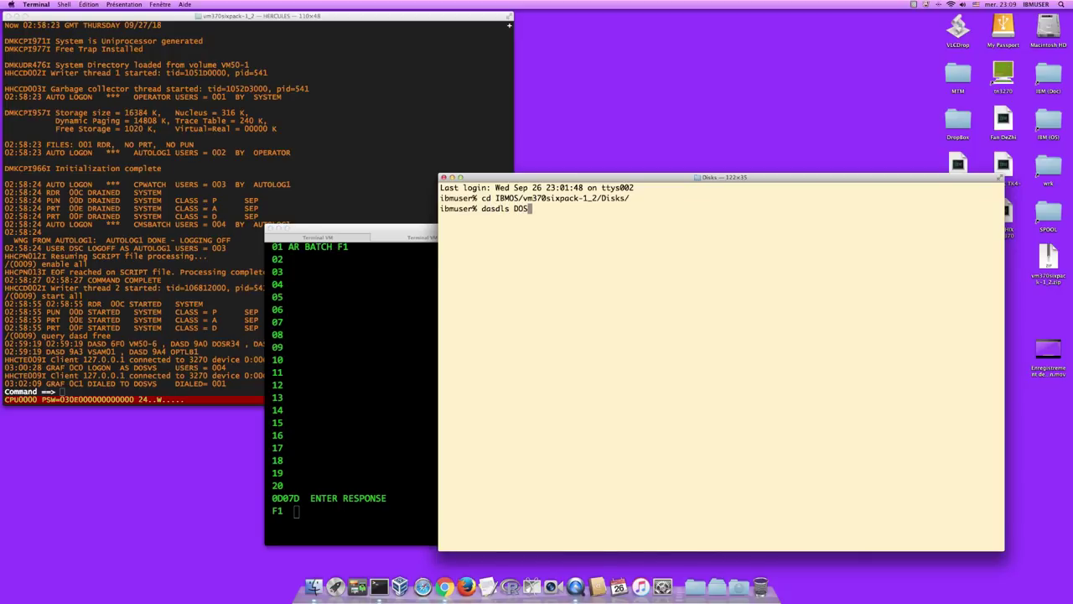
pyautogui.write('R3')
pyautogui.press('Tab')
pyautogui.press('Return')
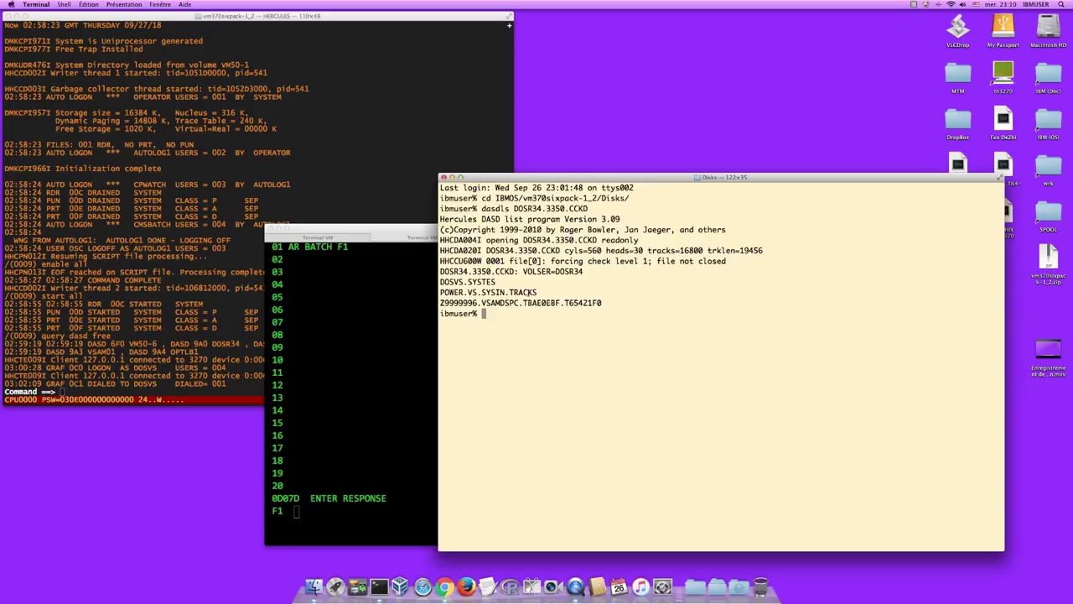
pyautogui.click(511, 318)
pyautogui.click(511, 317)
pyautogui.click(517, 304)
pyautogui.click(531, 297)
pyautogui.click(388, 327)
pyautogui.click(397, 228)
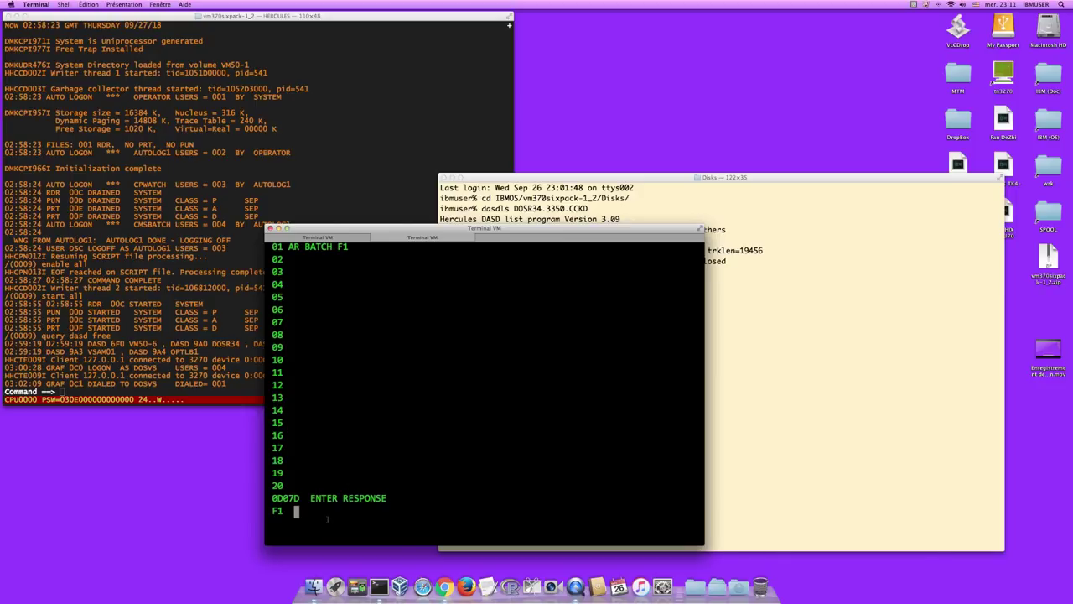
# - Type 'assgn' at the F1 response prompt after checking the dasdls output in the Disks window
pyautogui.click(395, 511)
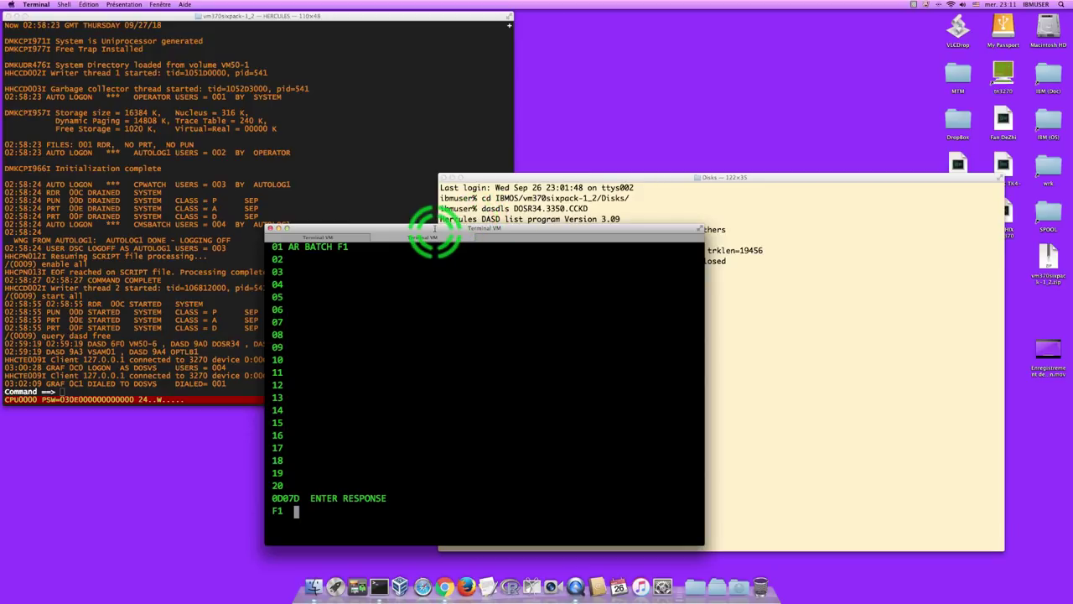
pyautogui.moveTo(452, 230); pyautogui.dragTo(465, 126)
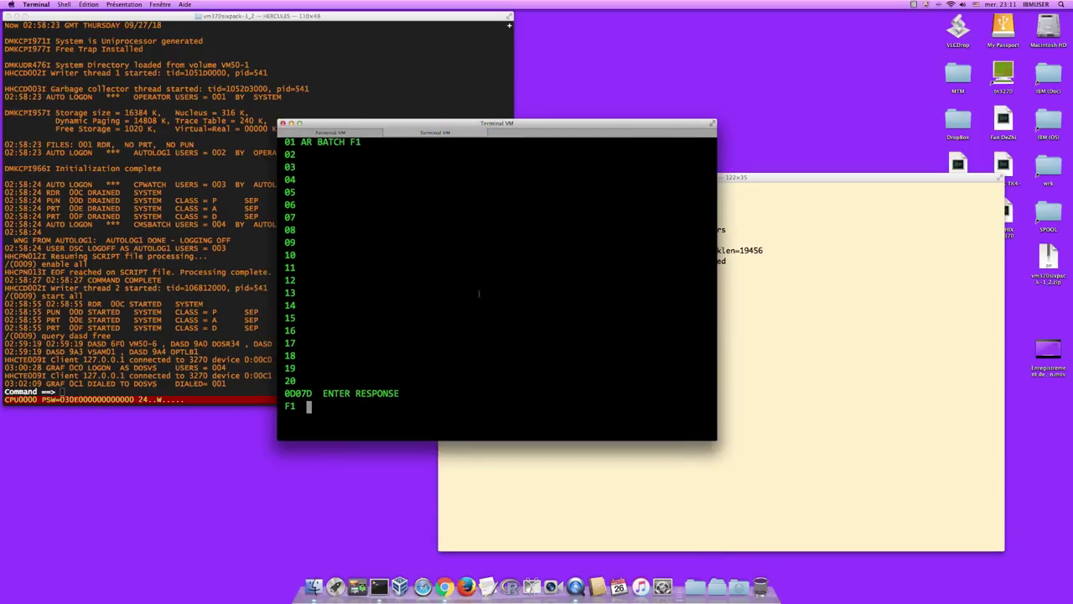
pyautogui.write('assgn')
pyautogui.click(756, 191)
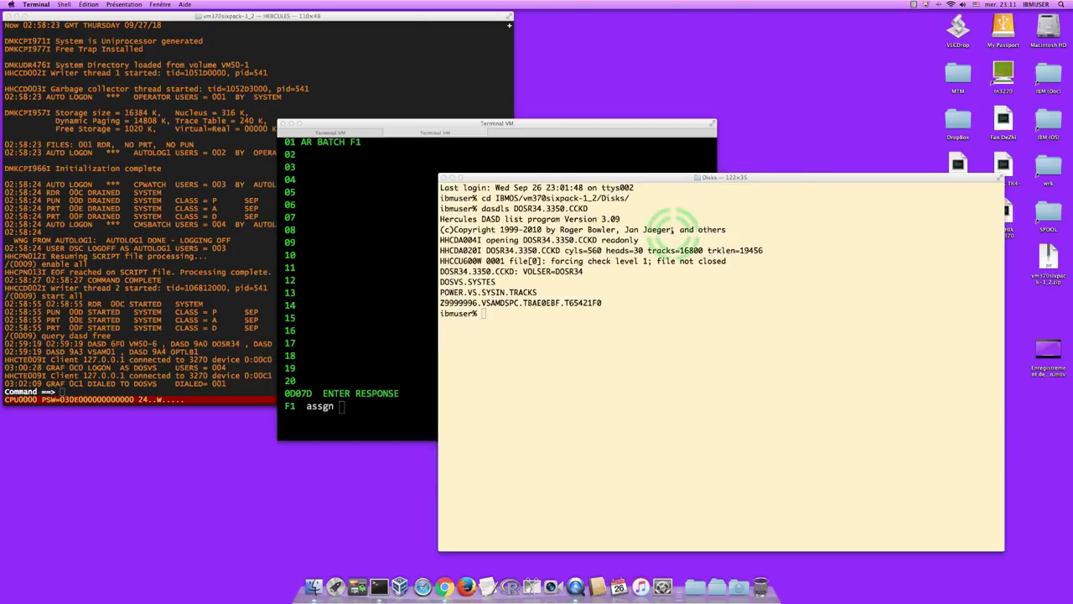
pyautogui.click(535, 125)
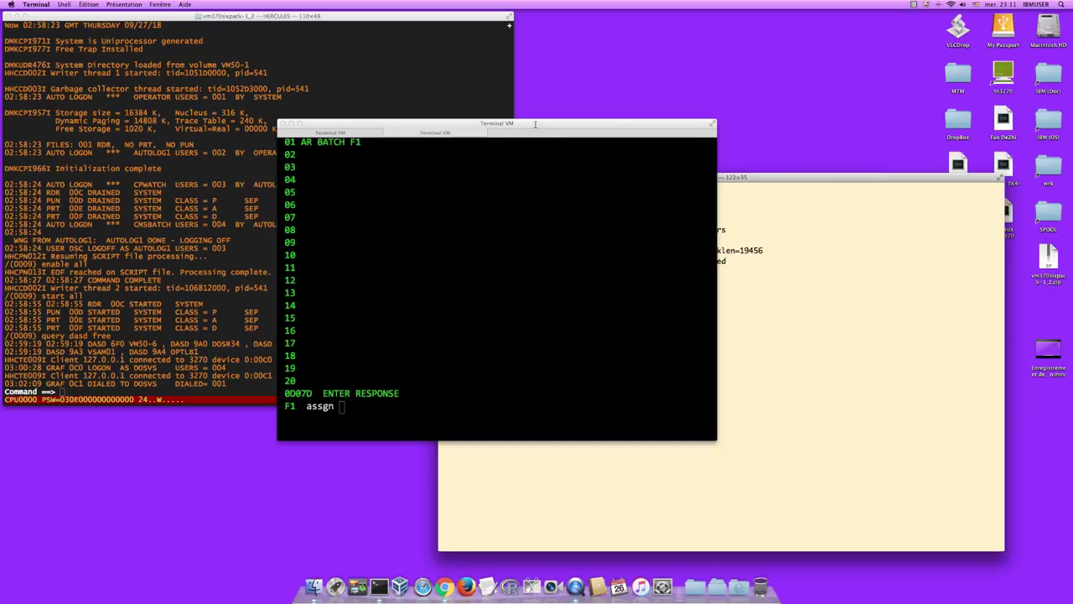
pyautogui.moveTo(561, 160); pyautogui.dragTo(466, 136)
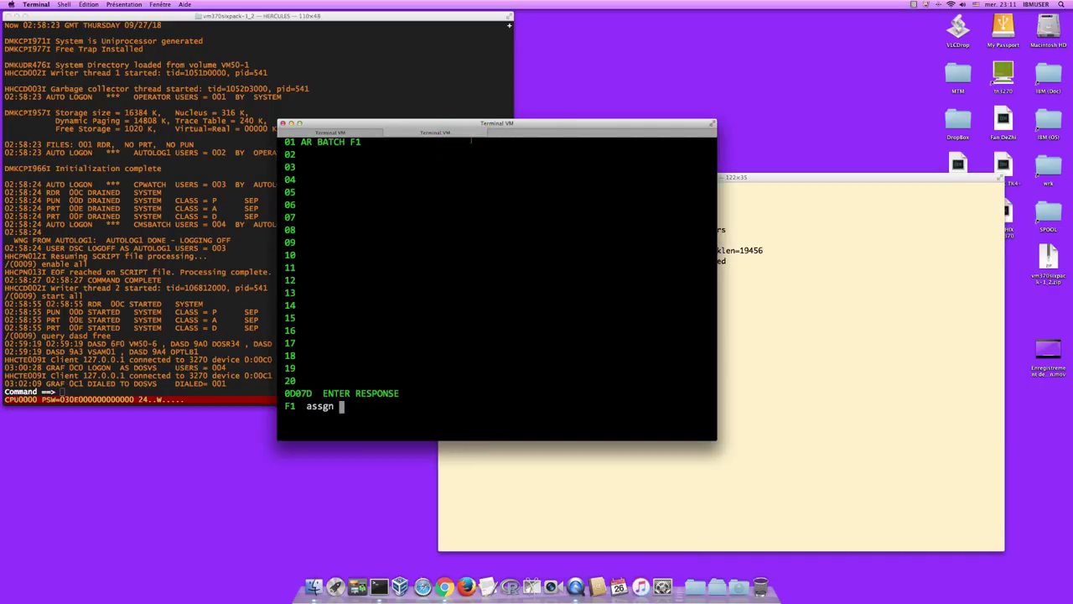
# - Complete 'assgn sysin,x'360'' for F1 and send an empty reply so POWER startup continues
pyautogui.write('sysin,')
pyautogui.write("x'3")
pyautogui.write("'")
pyautogui.press('Return')
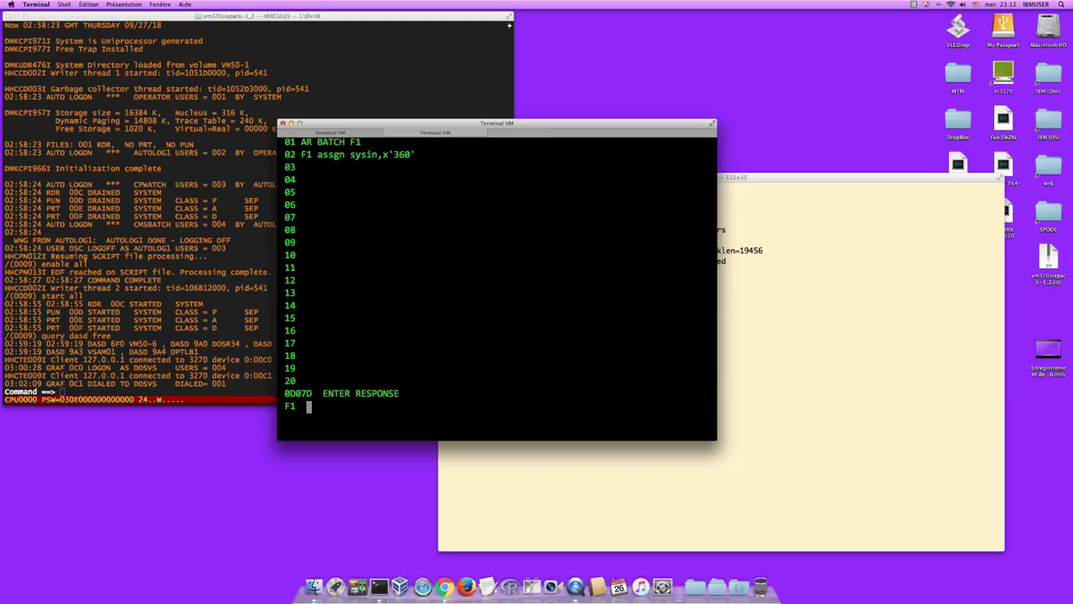
pyautogui.press('Return')
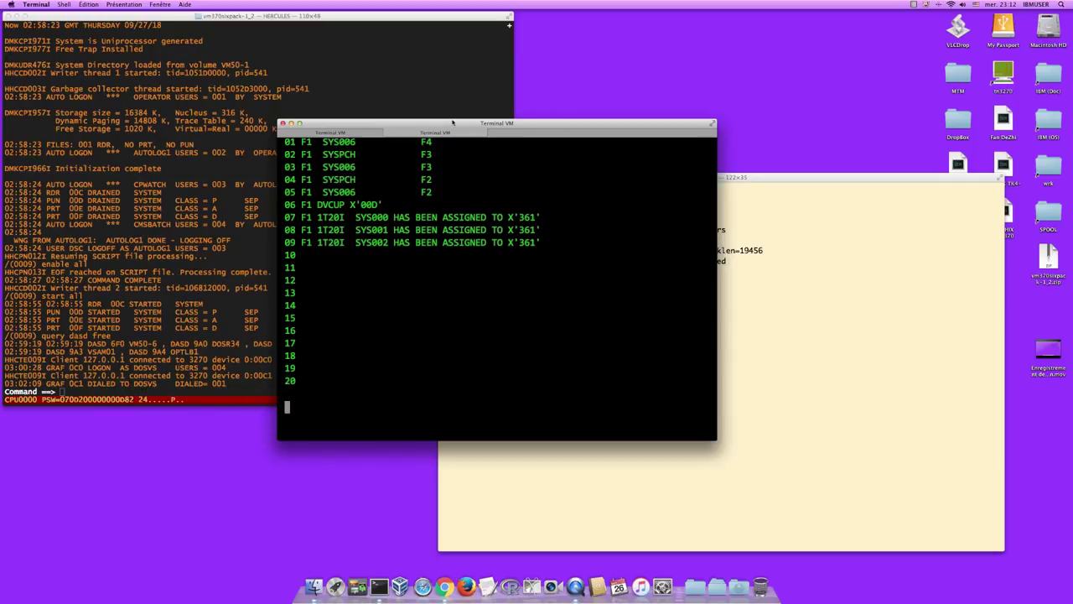
# - Switch Hercules to its register and peripherals panel, then bring the VM console back in front
pyautogui.click(417, 56)
pyautogui.press('Escape')
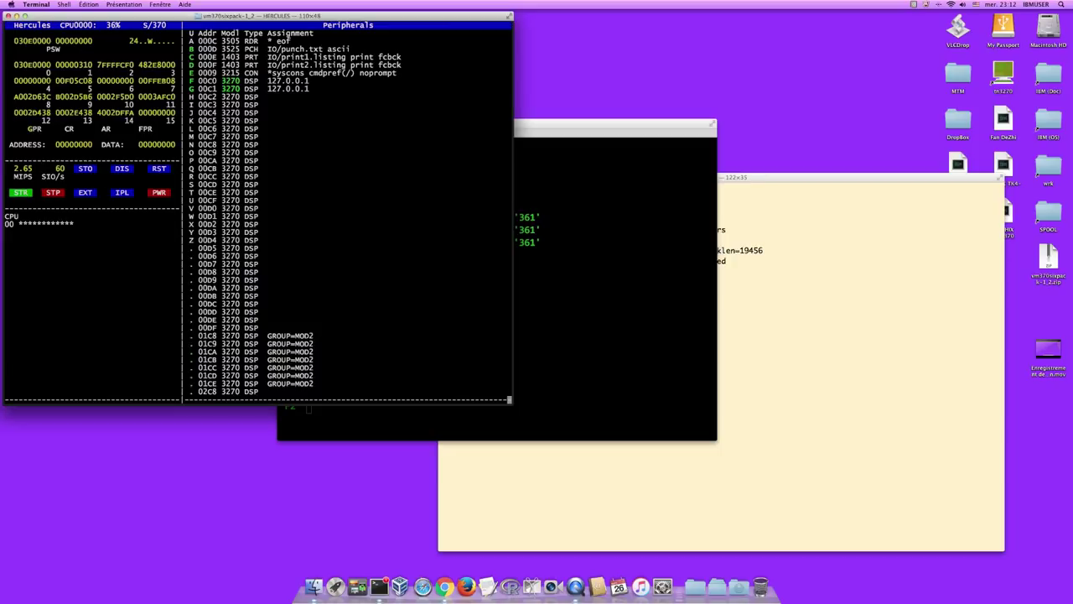
pyautogui.click(652, 125)
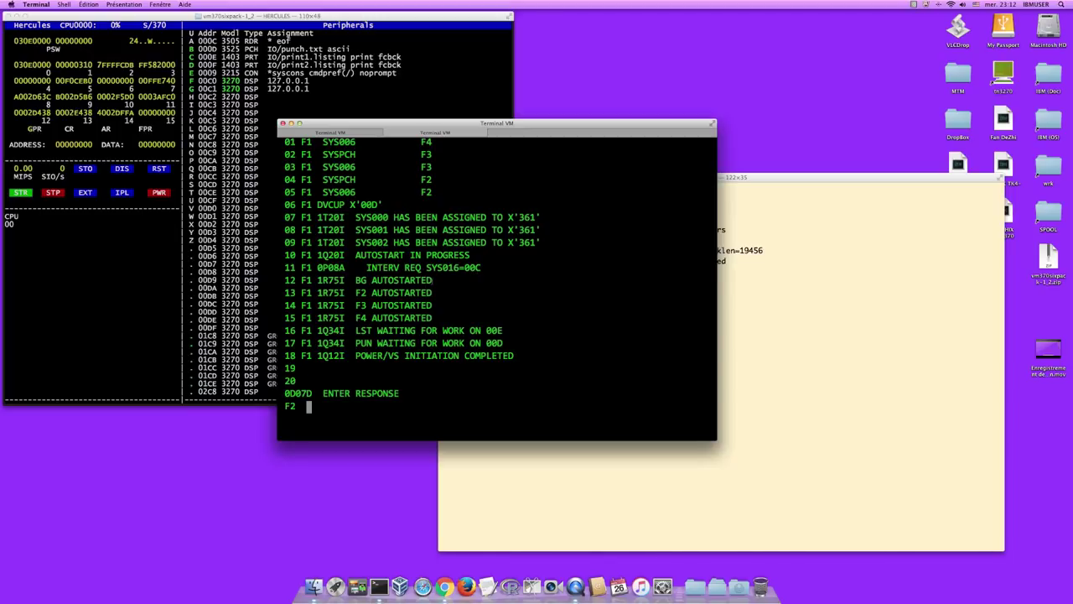
pyautogui.click(440, 273)
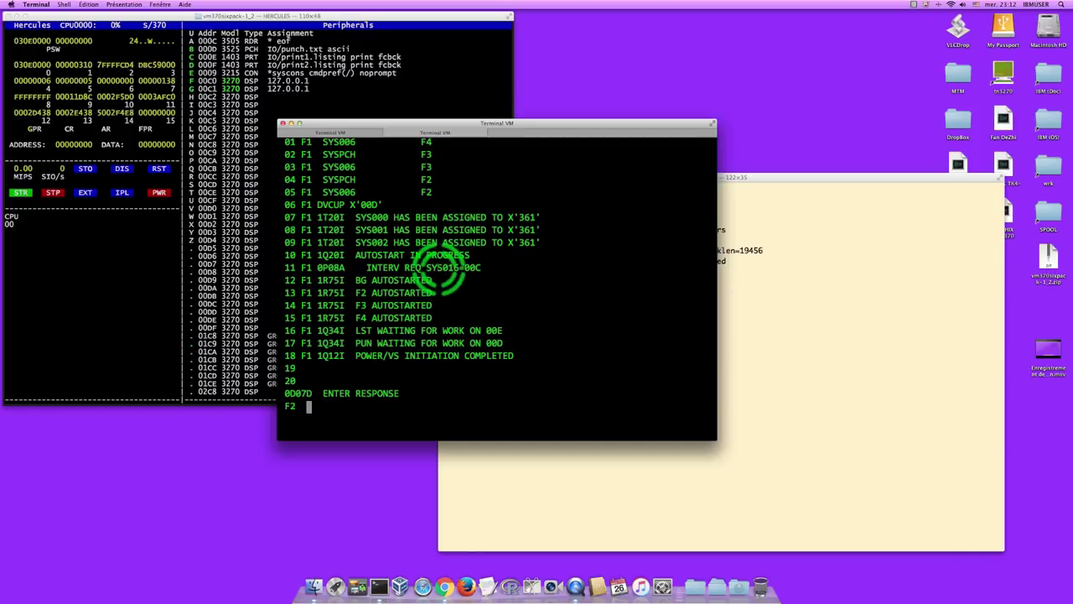
pyautogui.click(374, 273)
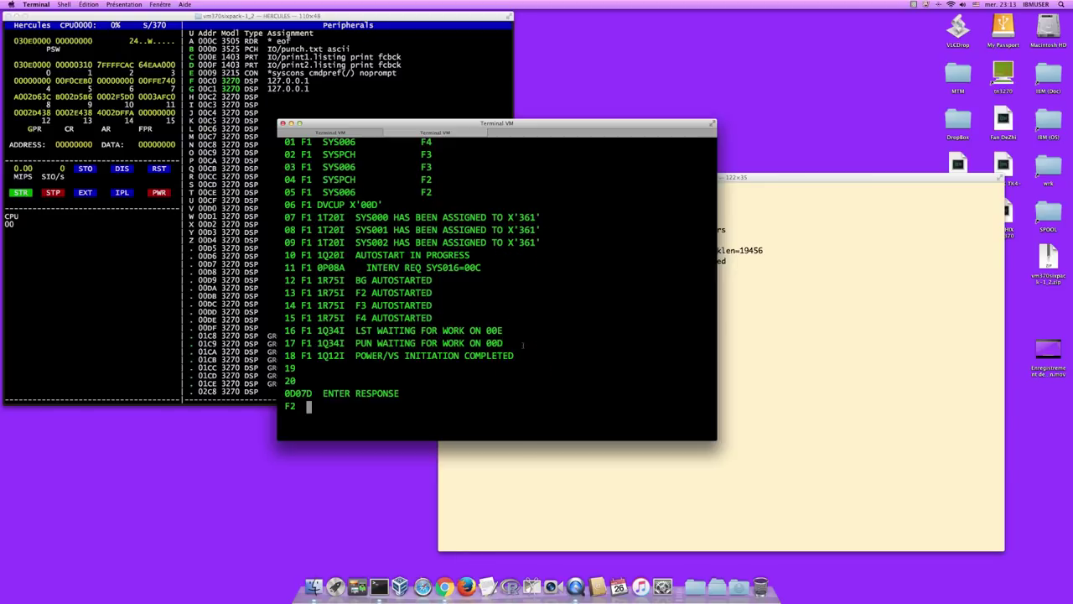
# - Enter 'assgn sysin,reader' for partitions F2, F4, F3 and BG
pyautogui.write('assgn sysin,reader')
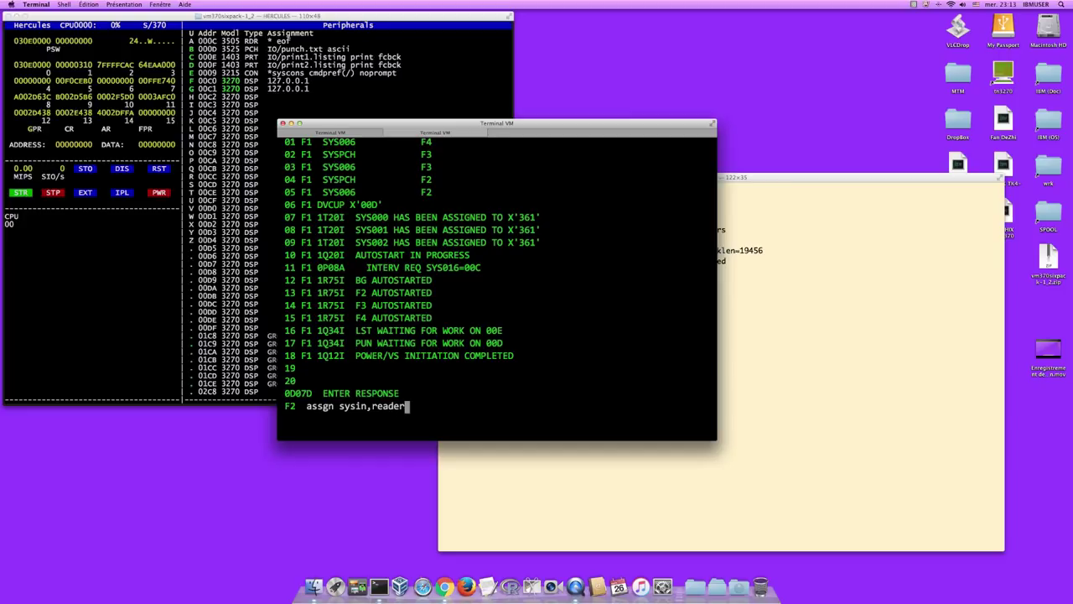
pyautogui.press('Return')
pyautogui.write('as')
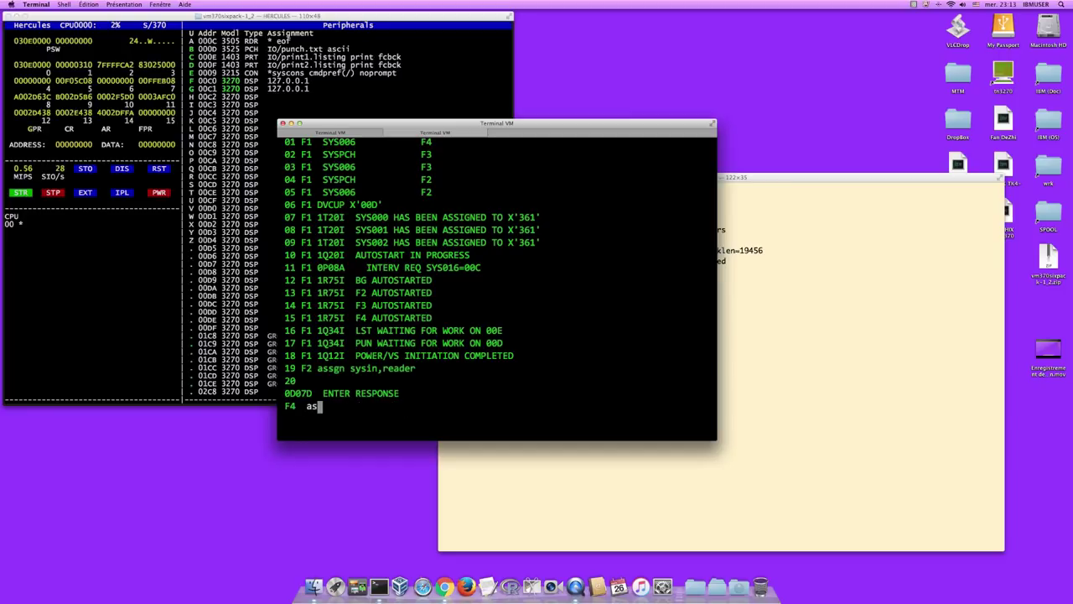
pyautogui.write('sgn sysin,reader')
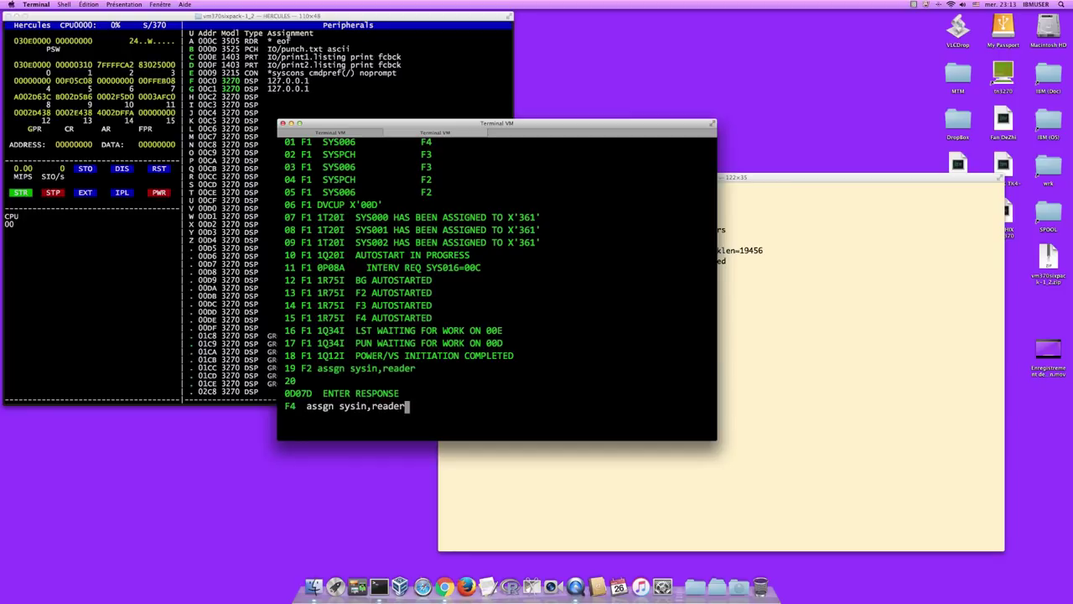
pyautogui.press('Return')
pyautogui.write('ass')
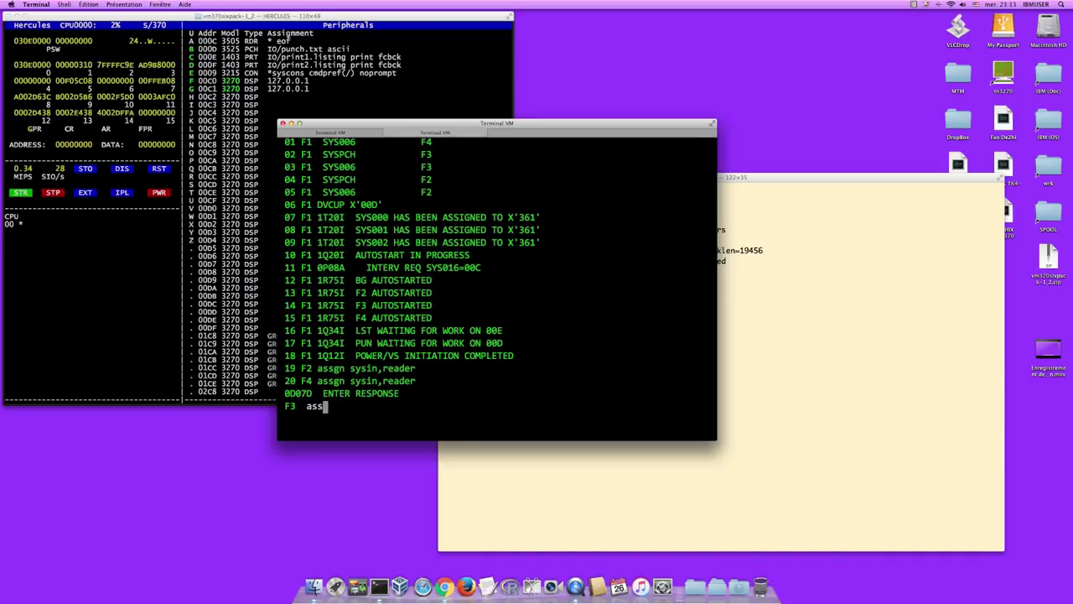
pyautogui.write('gn sysin,reader')
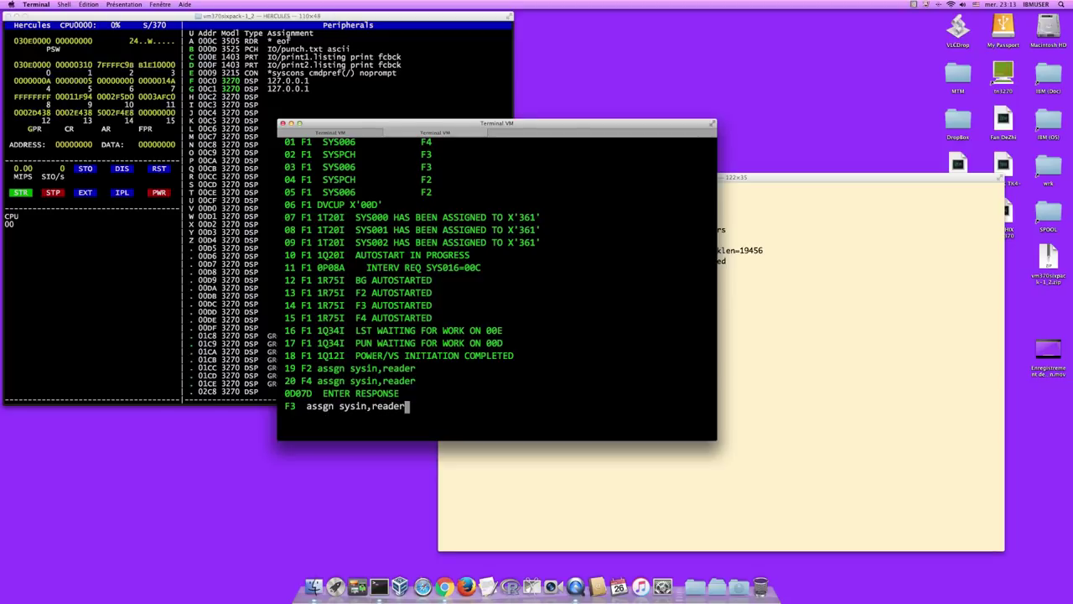
pyautogui.press('Return')
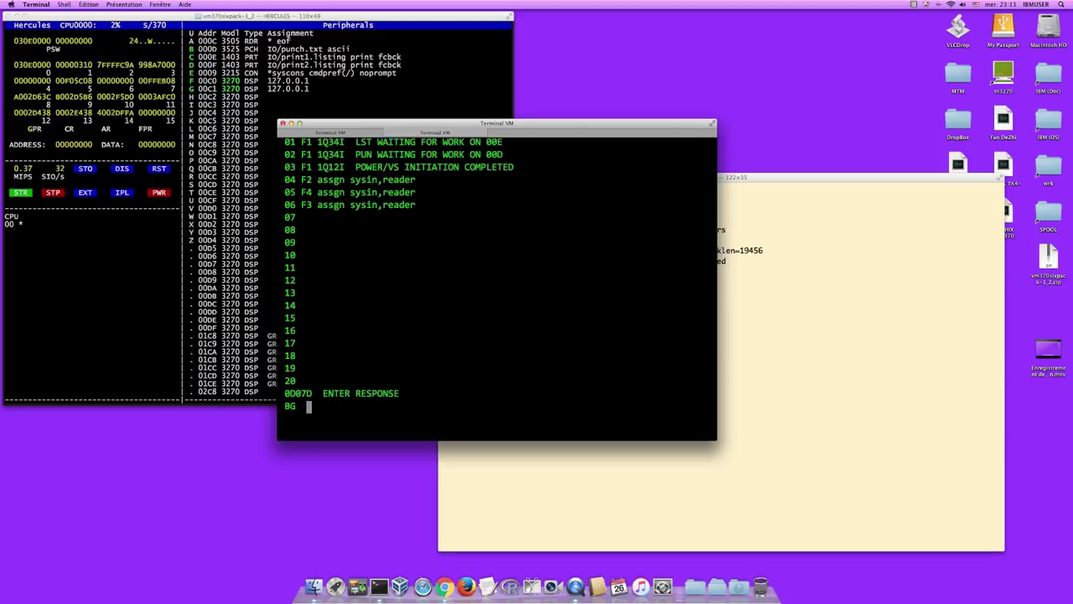
pyautogui.write('ass')
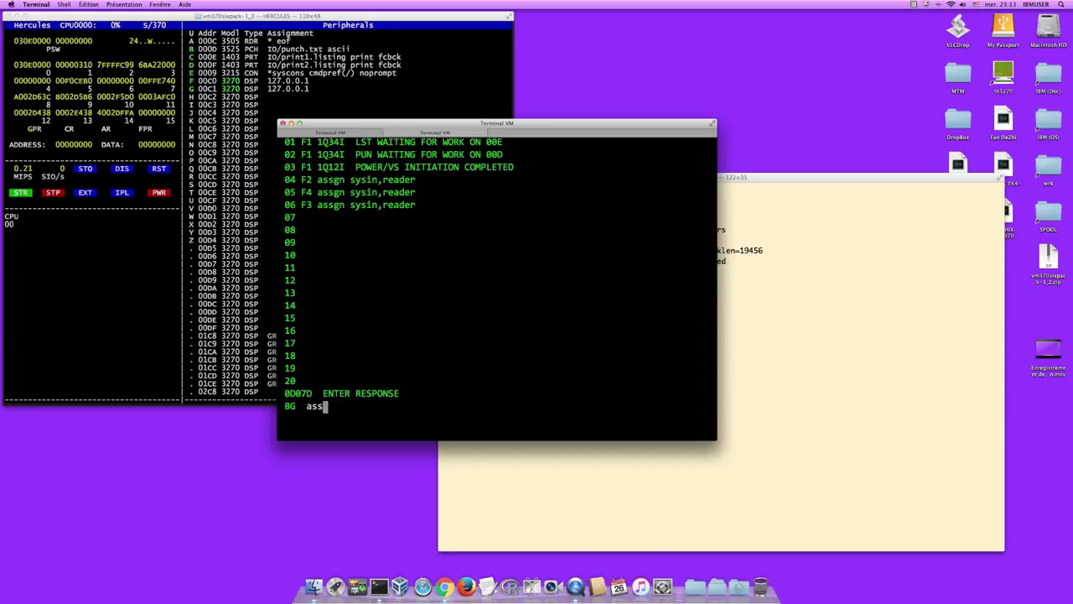
pyautogui.write('gn sysin,reader')
pyautogui.press('Return')
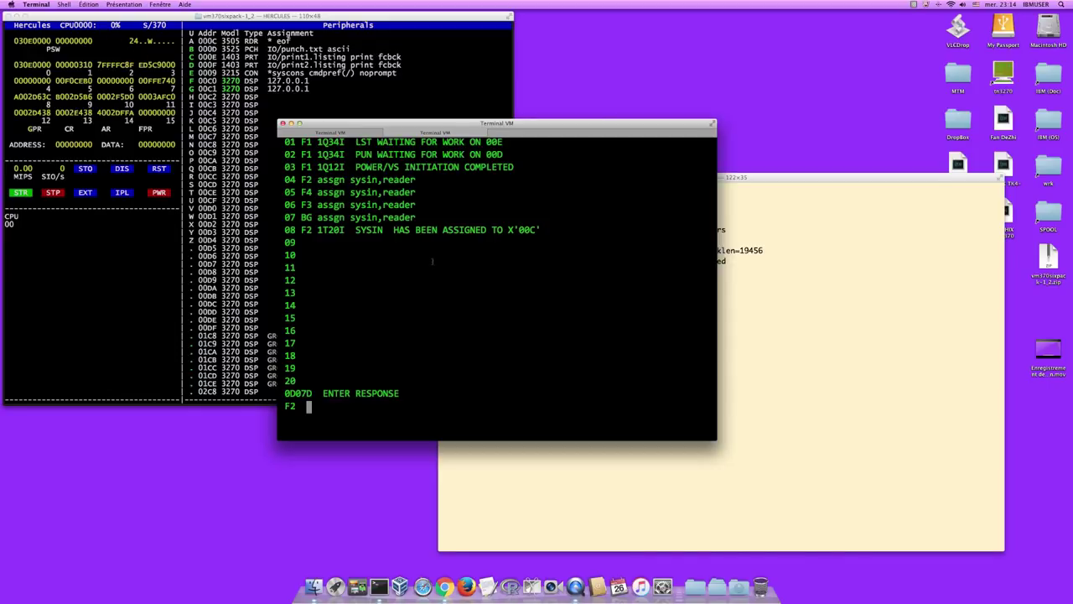
# - Send empty replies so F4, F3 and BG proceed, then clear the console with k
pyautogui.press('Return')
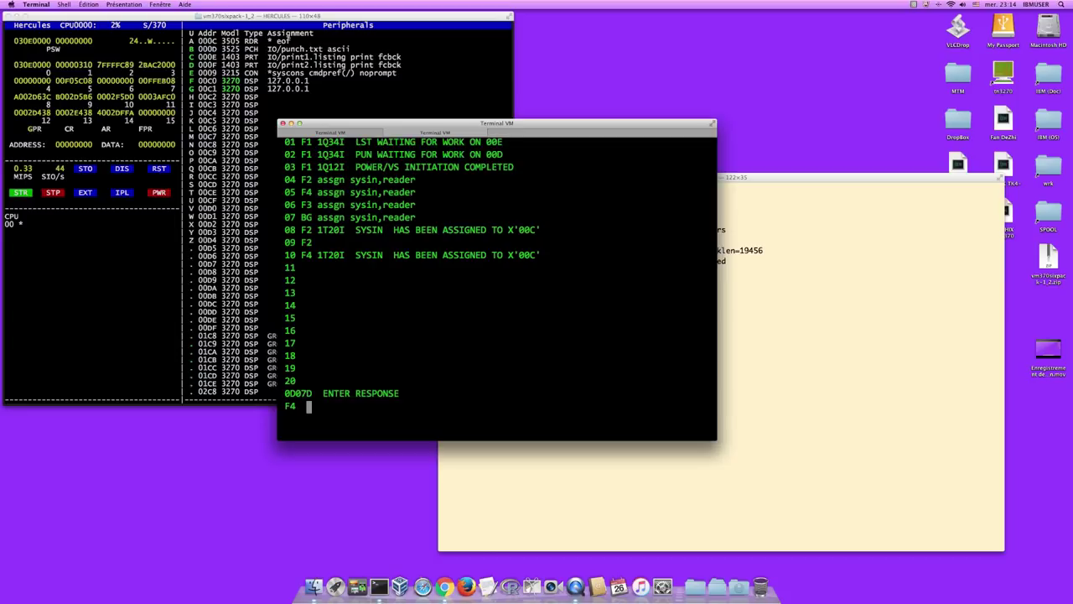
pyautogui.press('Return')
pyautogui.press('Return')
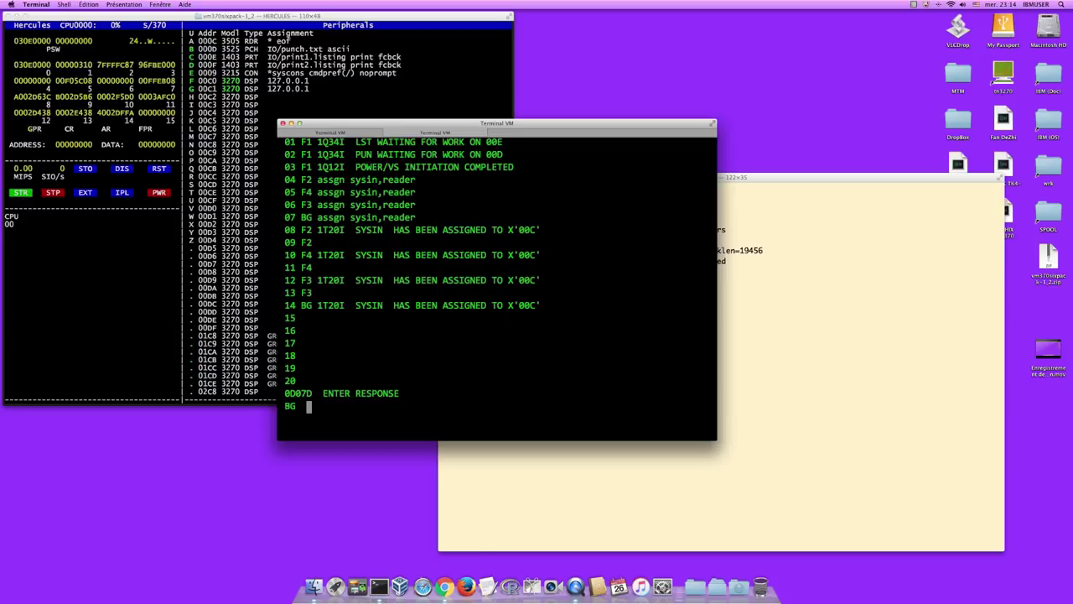
pyautogui.press('Return')
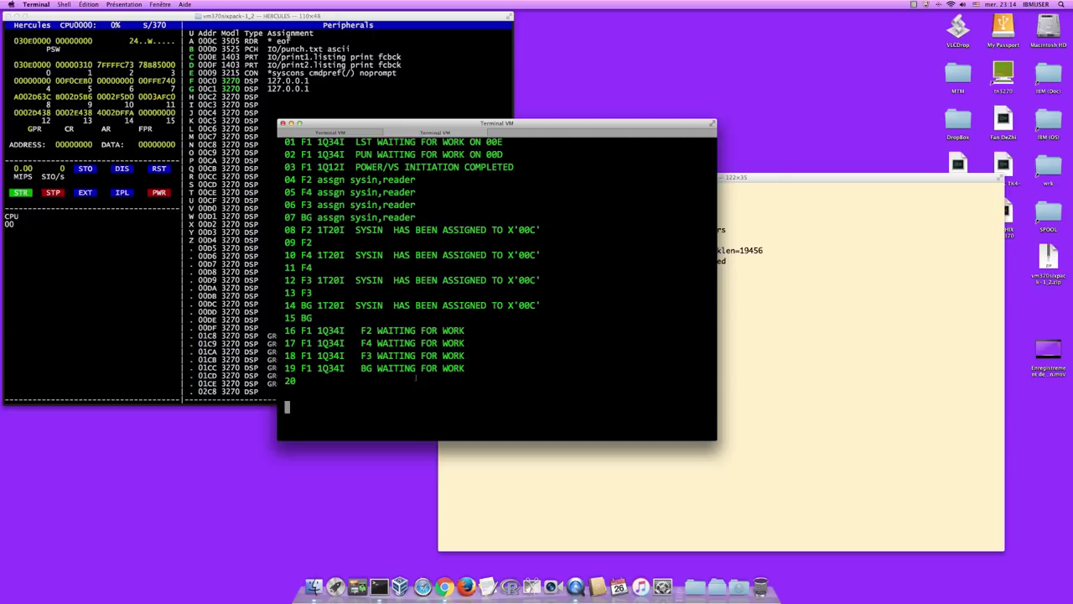
pyautogui.write('k')
pyautogui.press('Return')
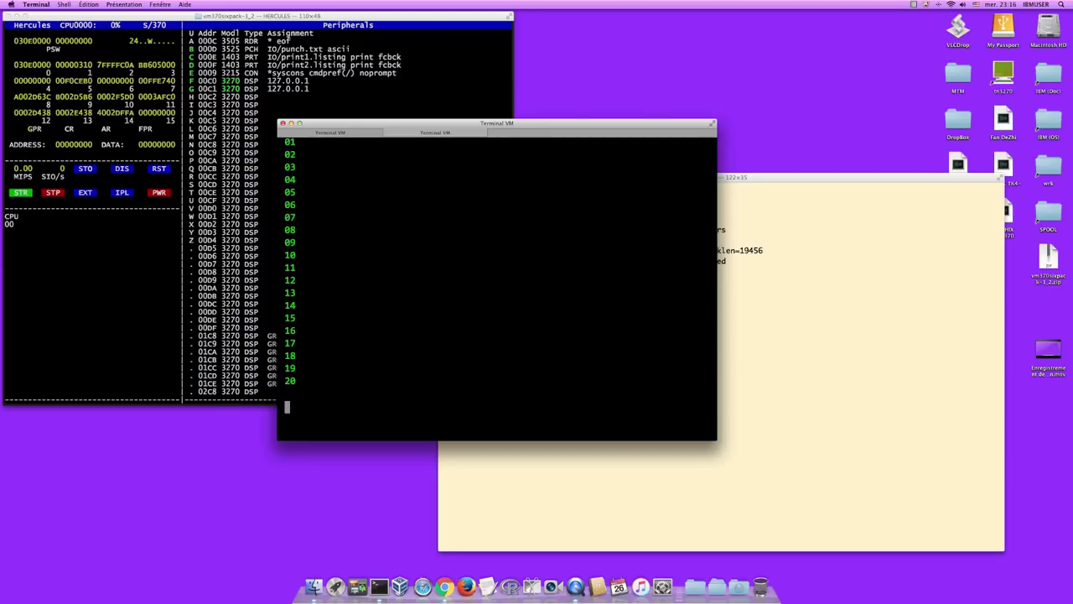
# - Run PDISPLAY RDR to list the eight XXINIT jobs in the POWER reader queue
pyautogui.write('pdisplay rdr')
pyautogui.press('Return')
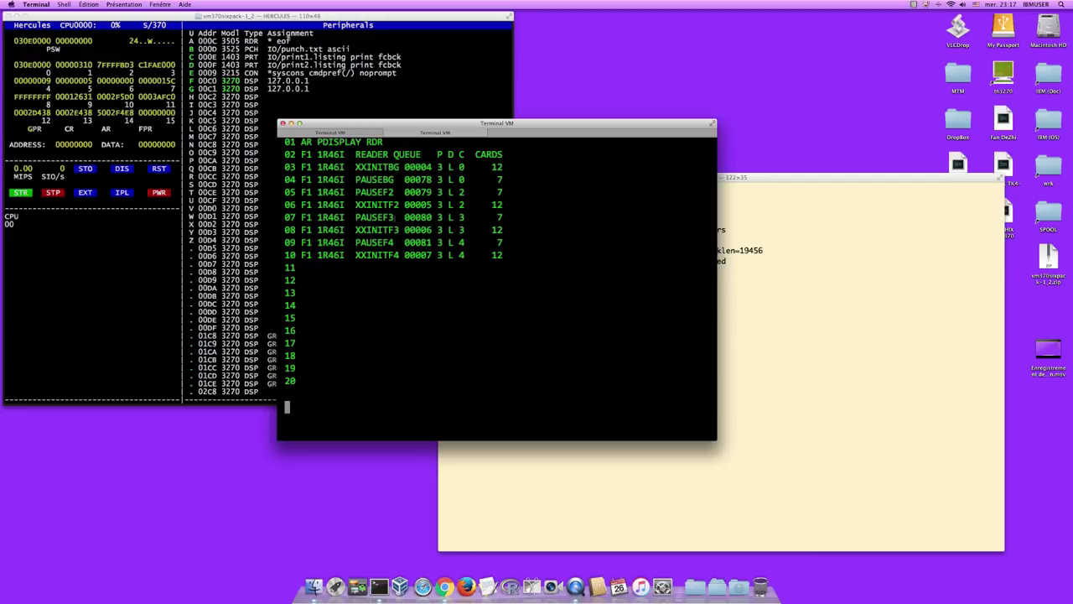
# - Release the held XX reader jobs with PRELEASE RDR,*XX, then clear the console with K
pyautogui.write('prelease')
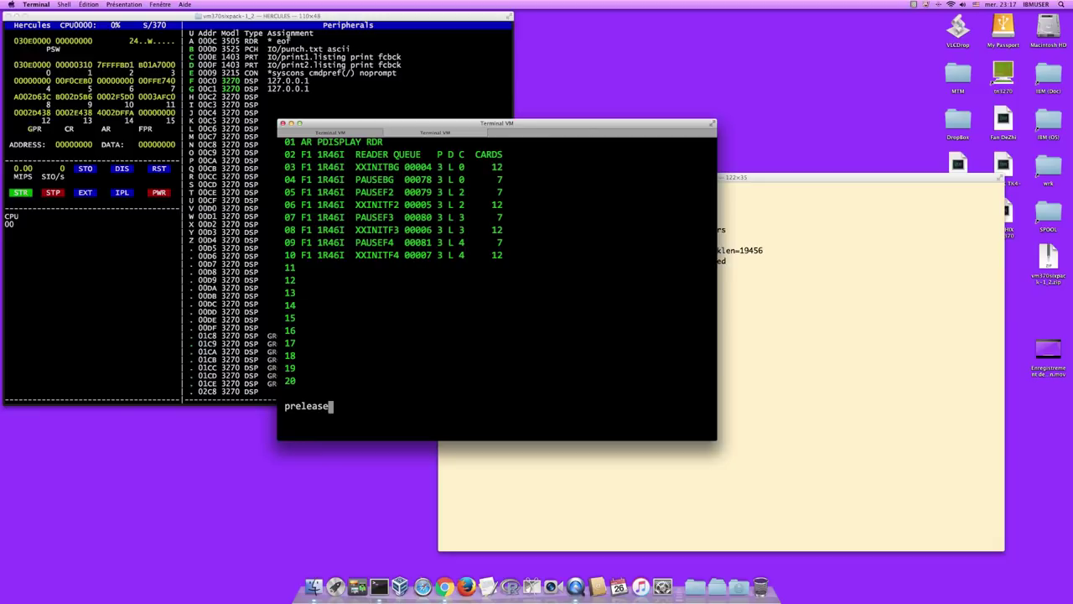
pyautogui.write(' rdr,*xx')
pyautogui.press('Return')
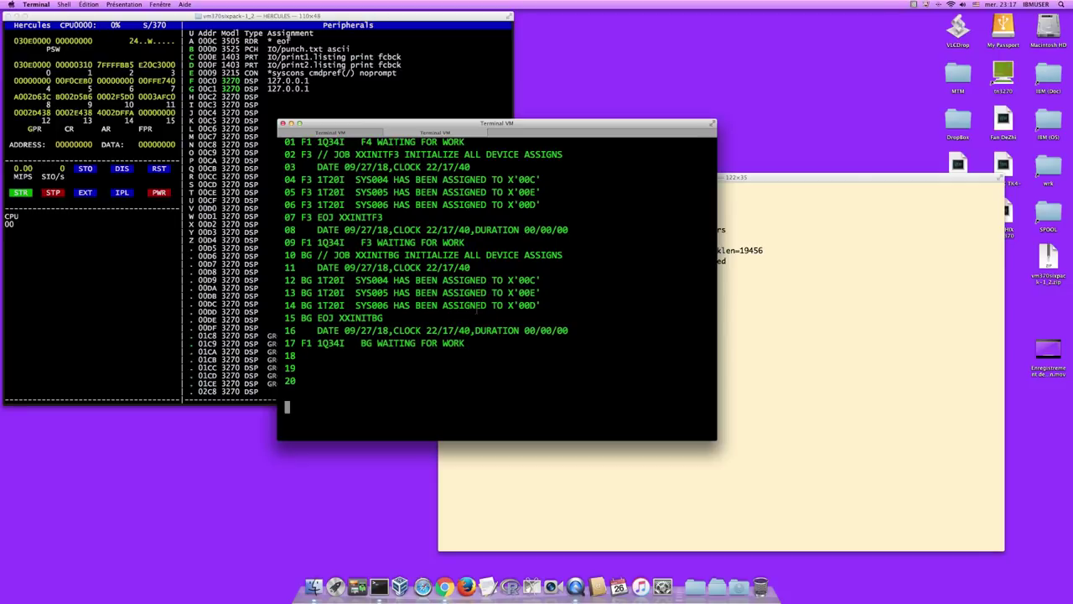
pyautogui.write('k')
pyautogui.press('Return')
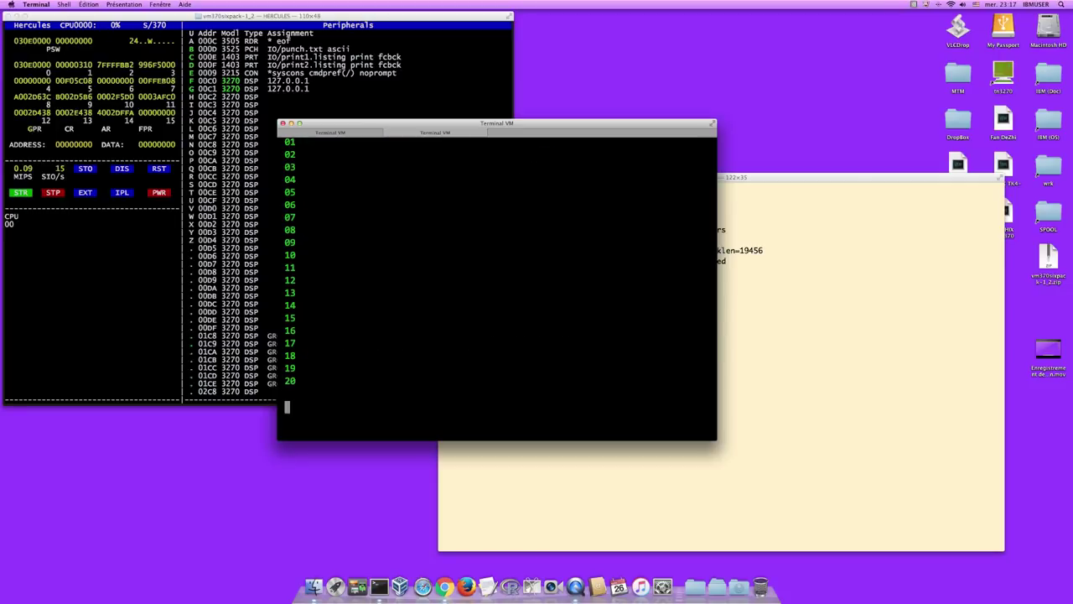
# - Run PDISPLAY LST to show the four XXINIT outputs in the list queue
pyautogui.write('pdisplay lst')
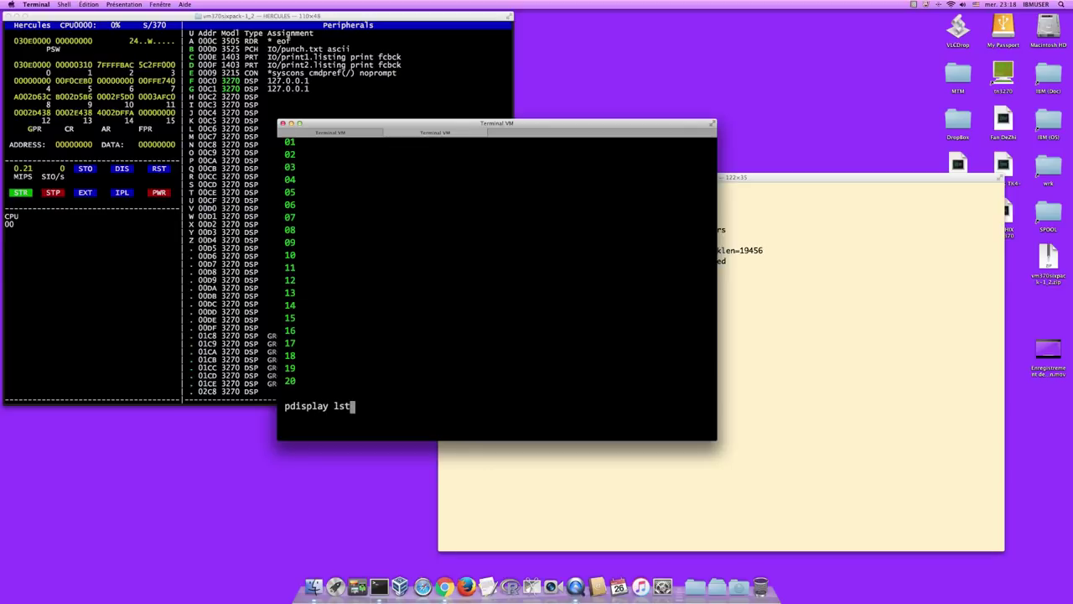
pyautogui.press('Return')
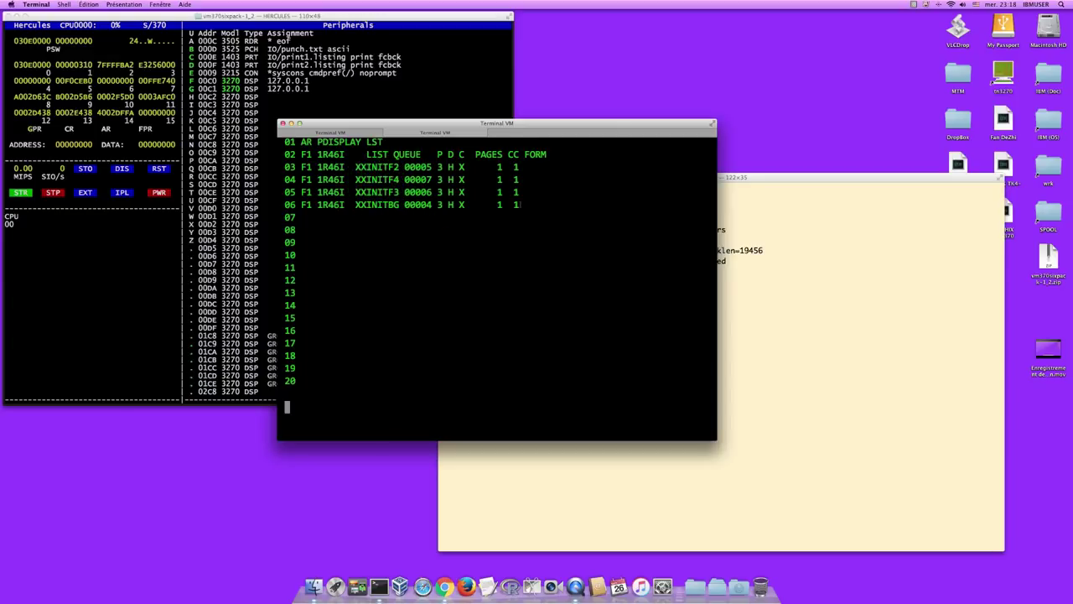
# - Delete all XX outputs from the list queue with PDELETE LST,*XX
pyautogui.write('pdelete l')
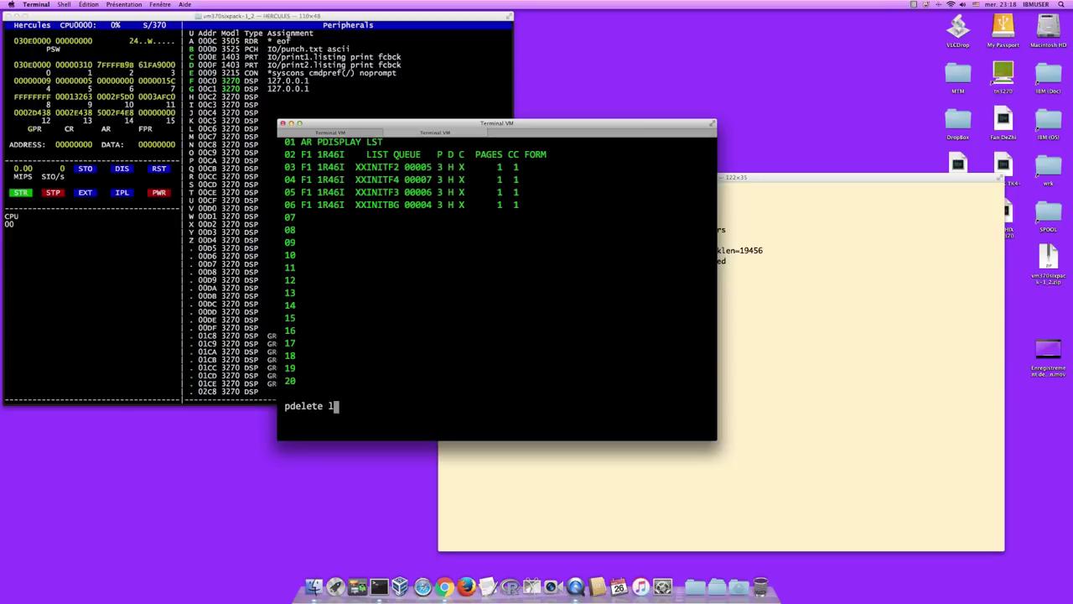
pyautogui.write('st,*xx')
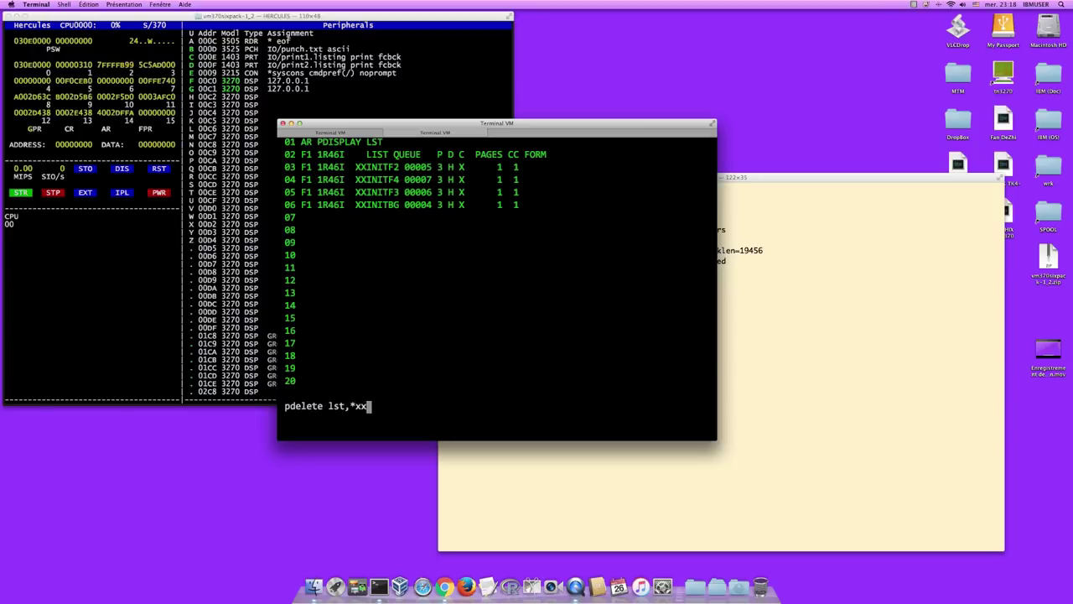
pyautogui.press('Return')
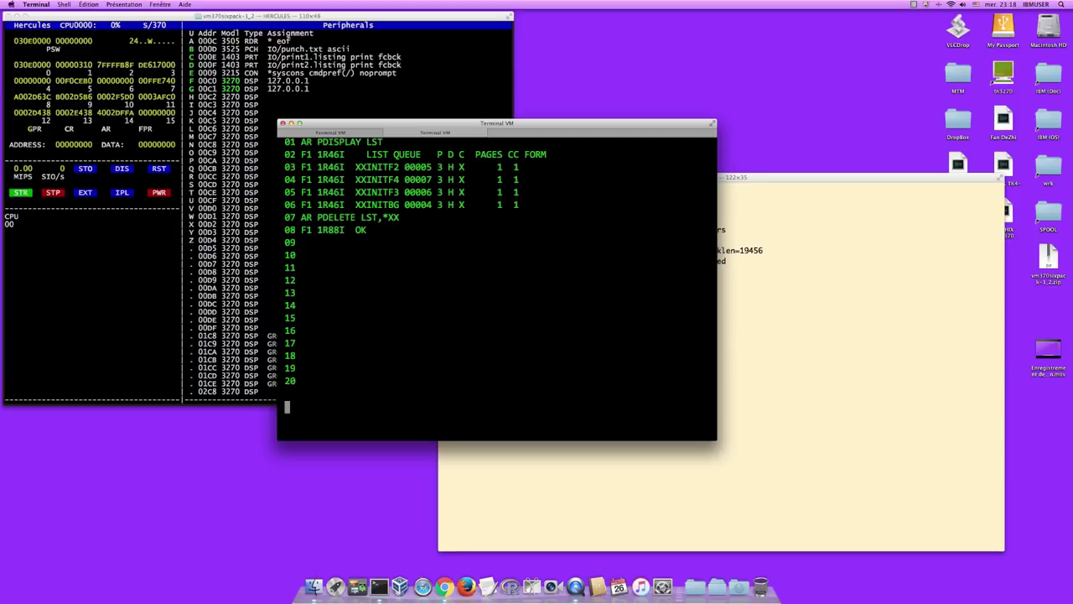
# - Clear the console with K, then run PDISPLAY A to show all POWER tasks inactive
pyautogui.write('k')
pyautogui.press('Return')
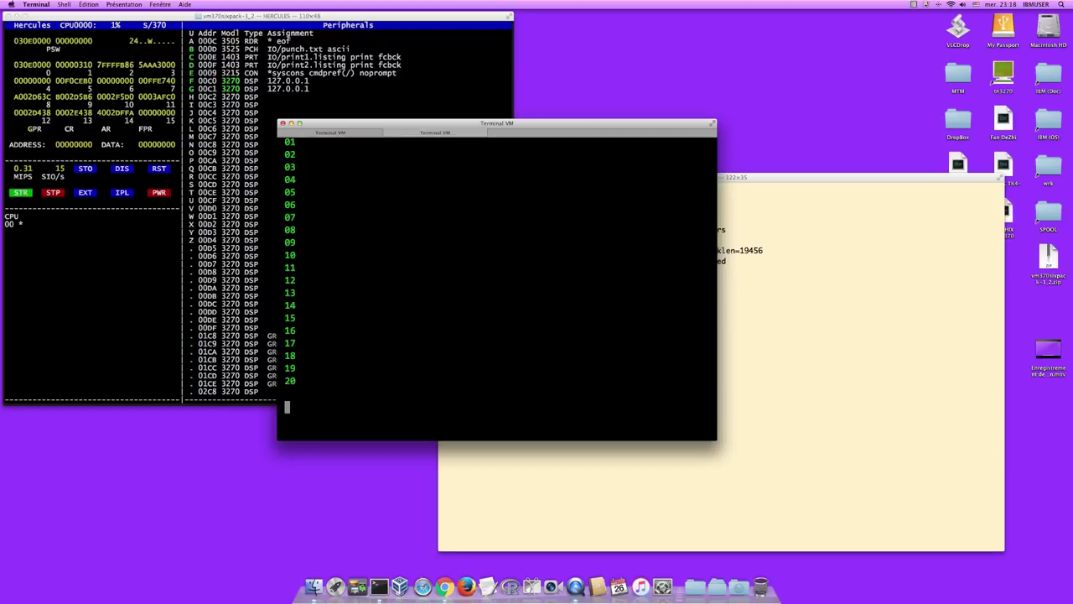
pyautogui.write('pdsipl')
pyautogui.press('BackSpace')
pyautogui.press('BackSpace')
pyautogui.press('BackSpace')
pyautogui.press('BackSpace')
pyautogui.write('isplay a')
pyautogui.press('Return')
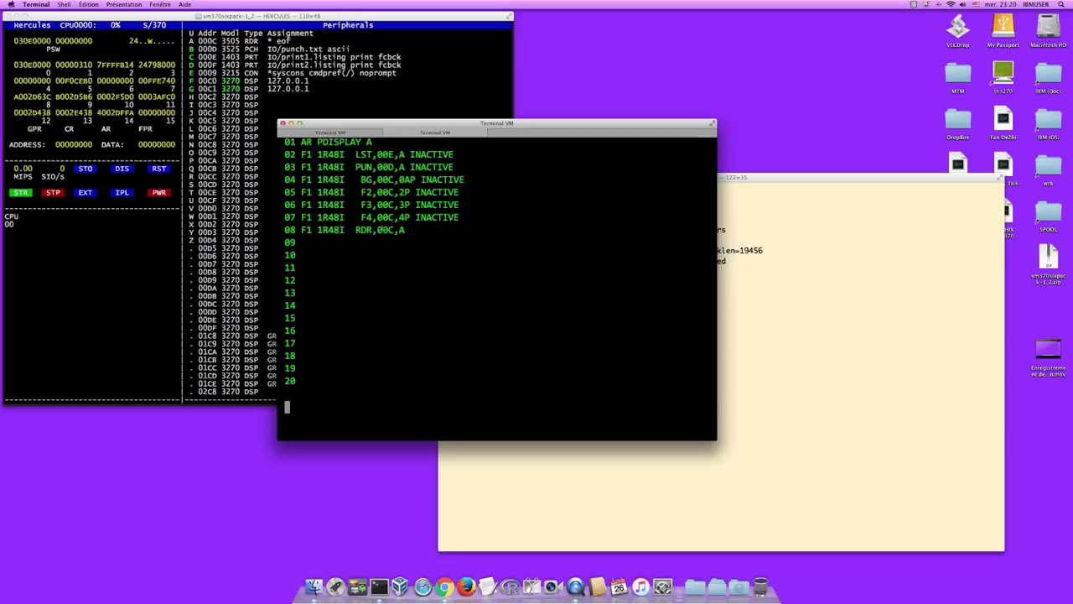
# - Close the Disks shell window holding the dasdls listing with exit
pyautogui.click(382, 236)
pyautogui.click(347, 251)
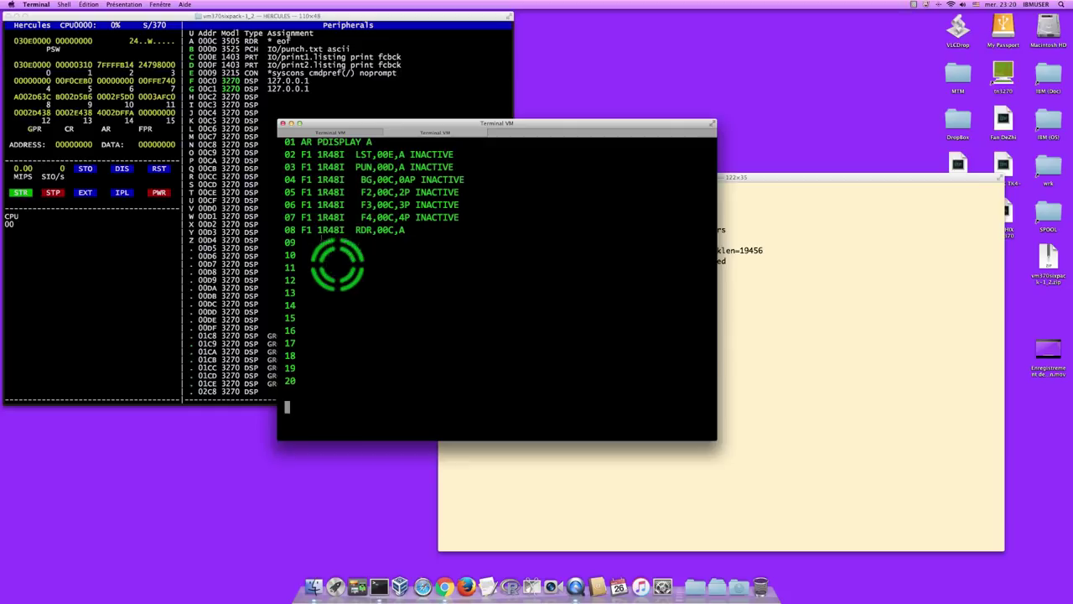
pyautogui.click(249, 84)
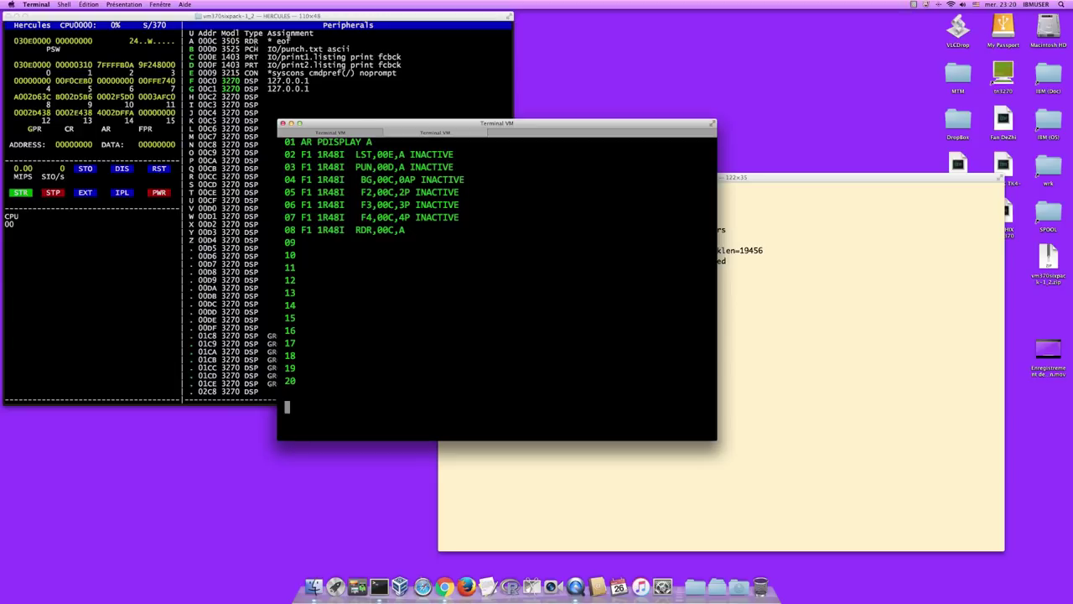
pyautogui.click(338, 168)
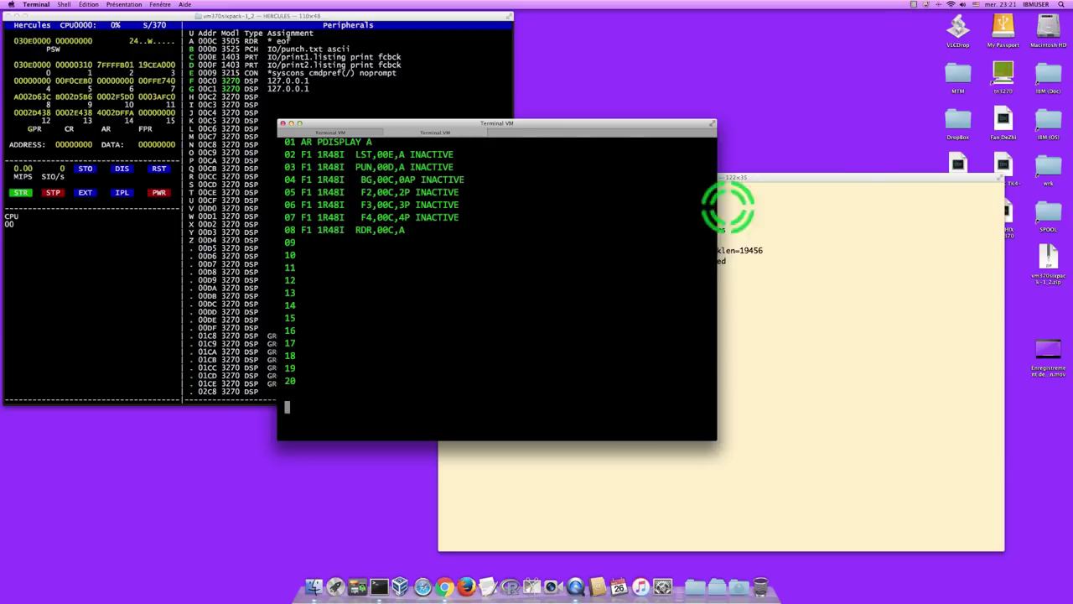
pyautogui.click(849, 176)
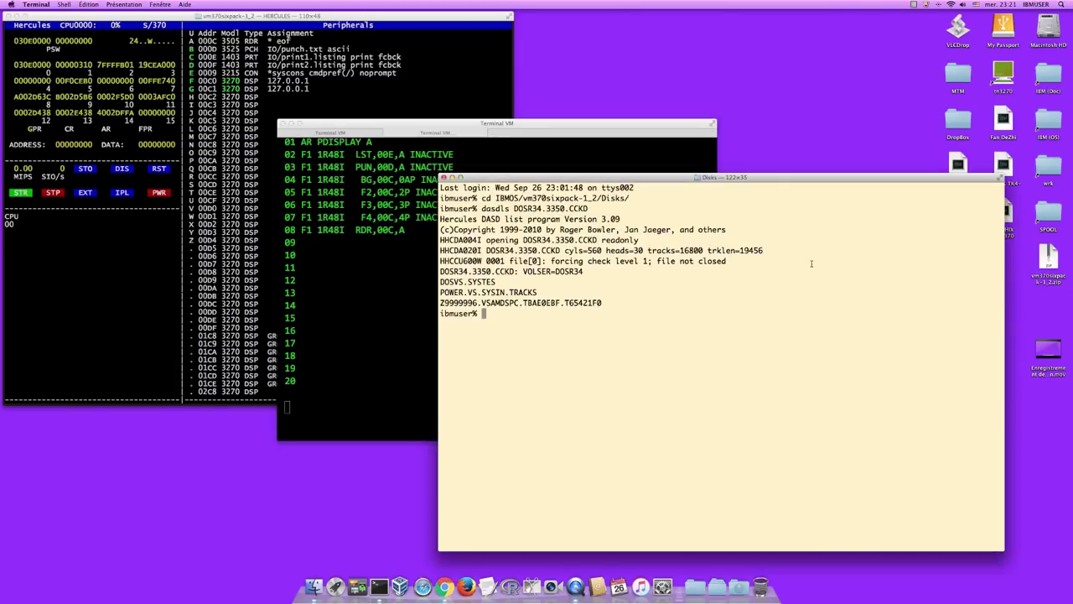
pyautogui.write('exit')
pyautogui.press('Return')
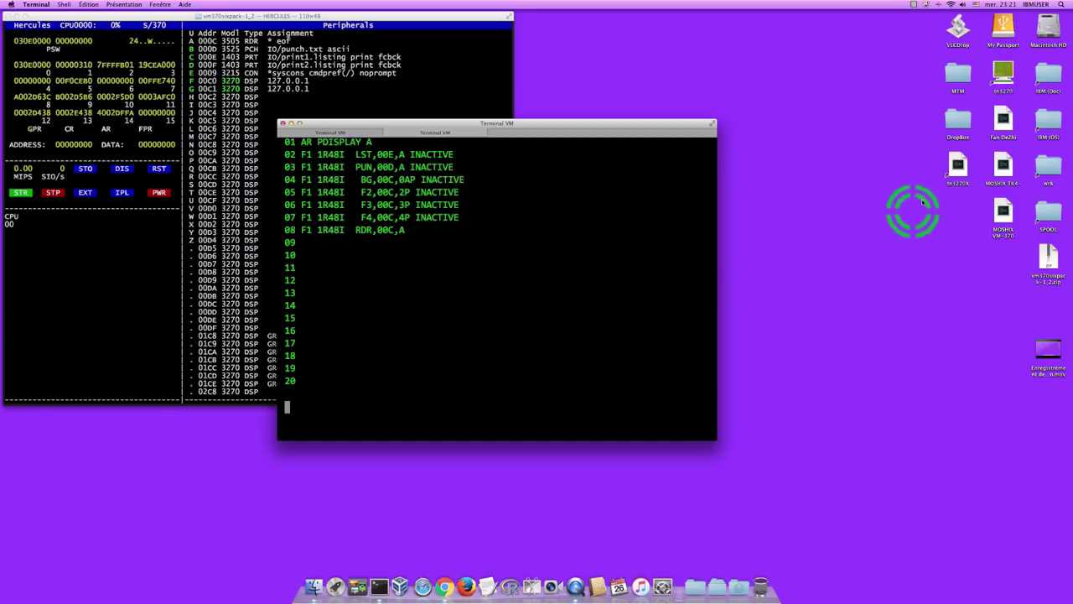
# - Launch c3270x, move its window aside, and dismiss the VM/370 logo to reach CP READ
pyautogui.doubleClick(964, 171)
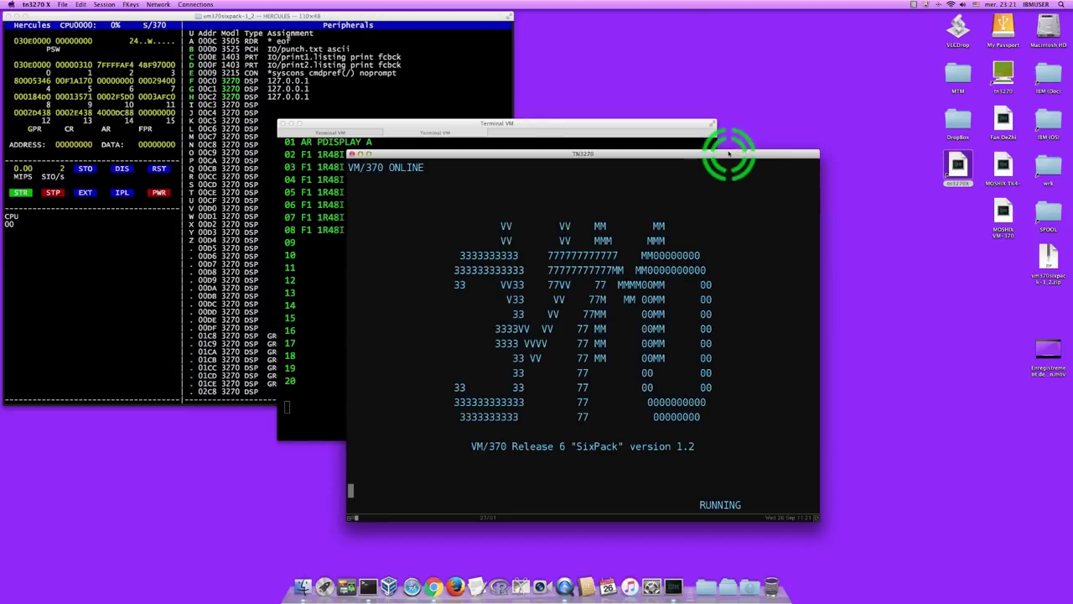
pyautogui.moveTo(727, 156); pyautogui.dragTo(954, 97)
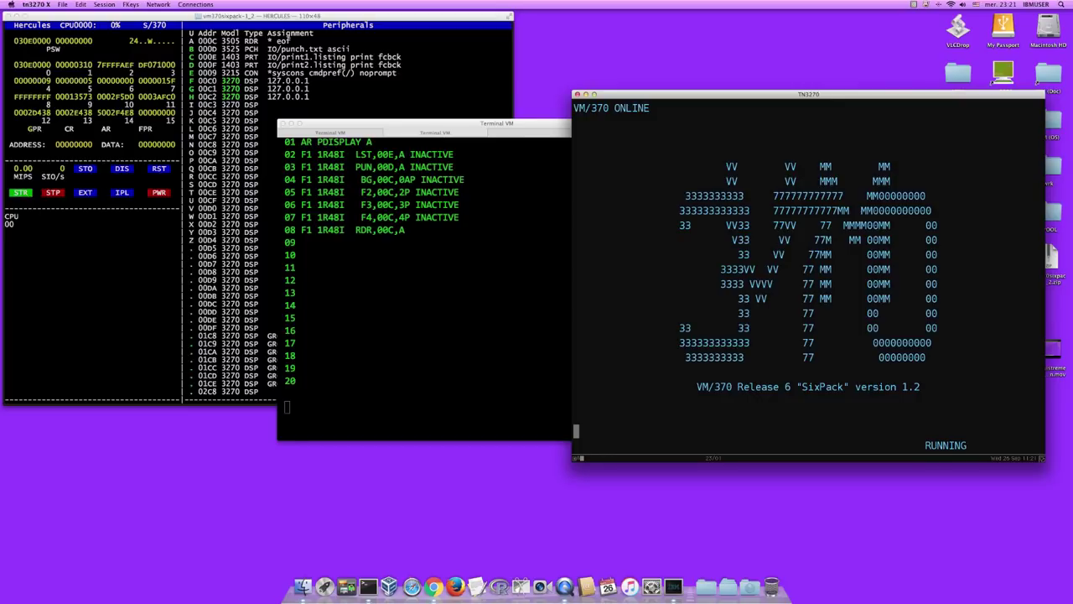
pyautogui.press('Return')
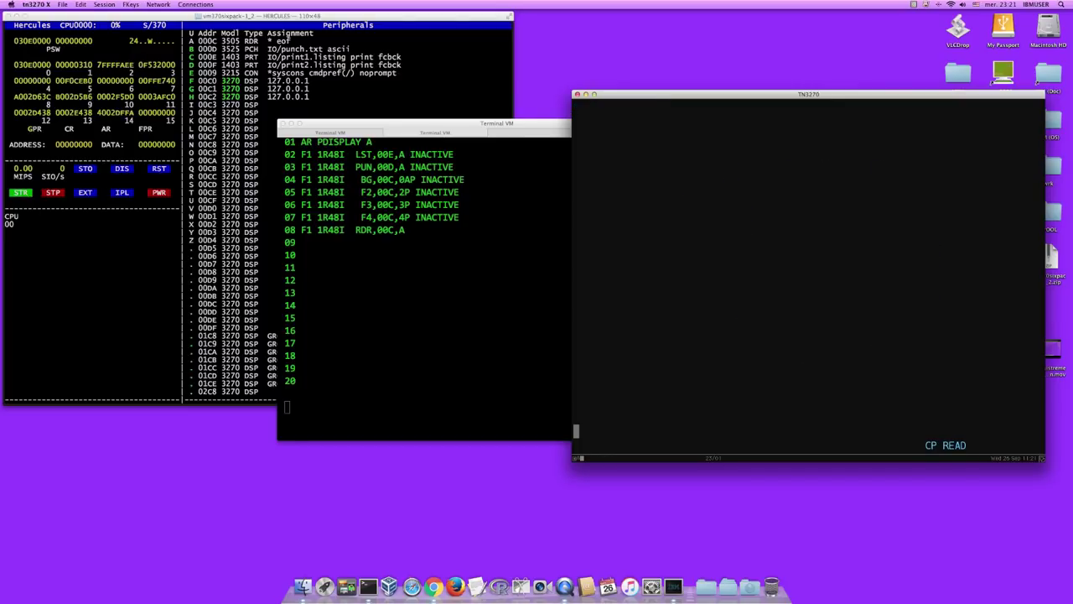
# - Log on to the CMS user account with its password, continue past VM READ, and clear the screen
pyautogui.write('logon cmsuser cmsuser')
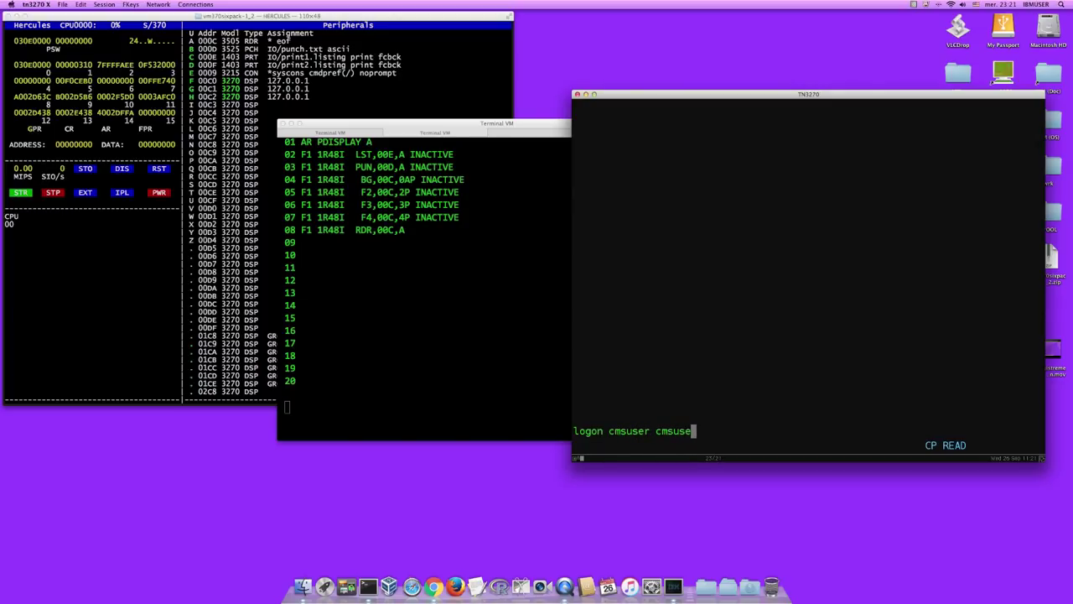
pyautogui.press('Return')
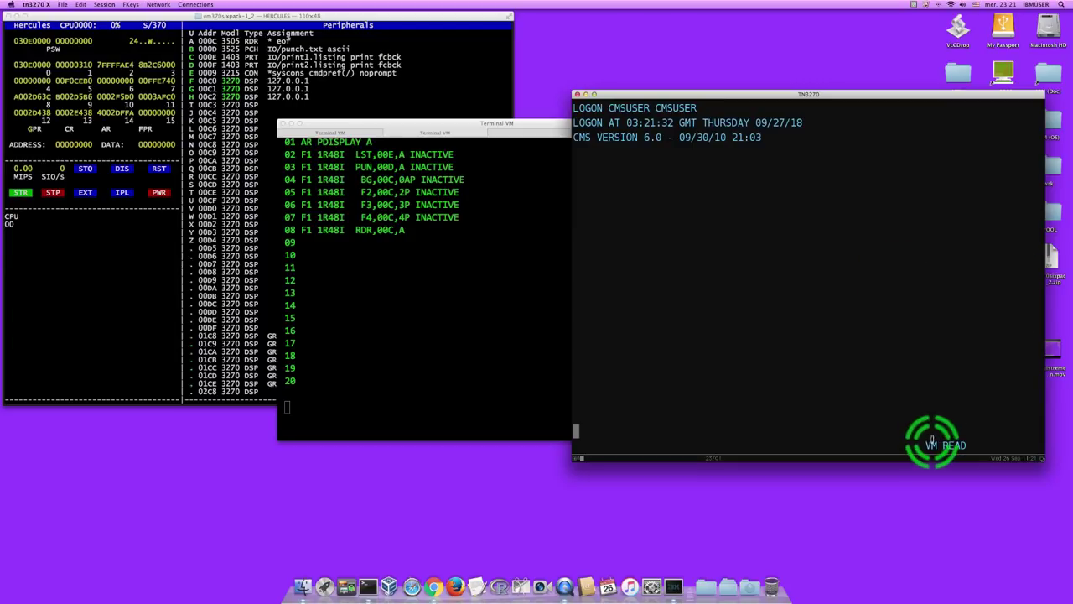
pyautogui.press('Return')
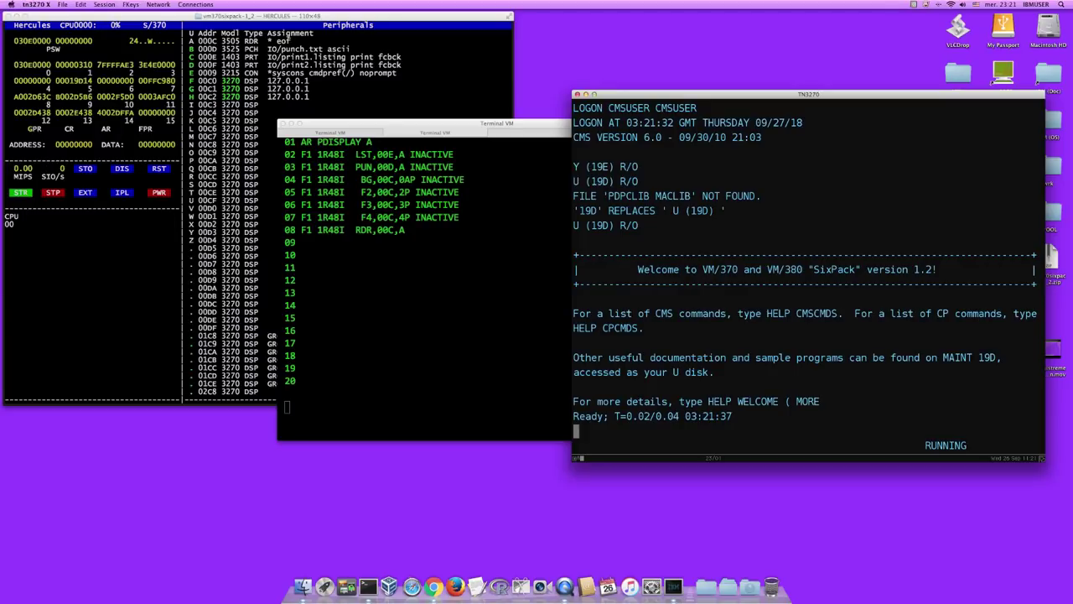
pyautogui.press('Escape')
# - Clear the screen with CLS and start the editor on new file HELLO DOSVS
pyautogui.write('cls')
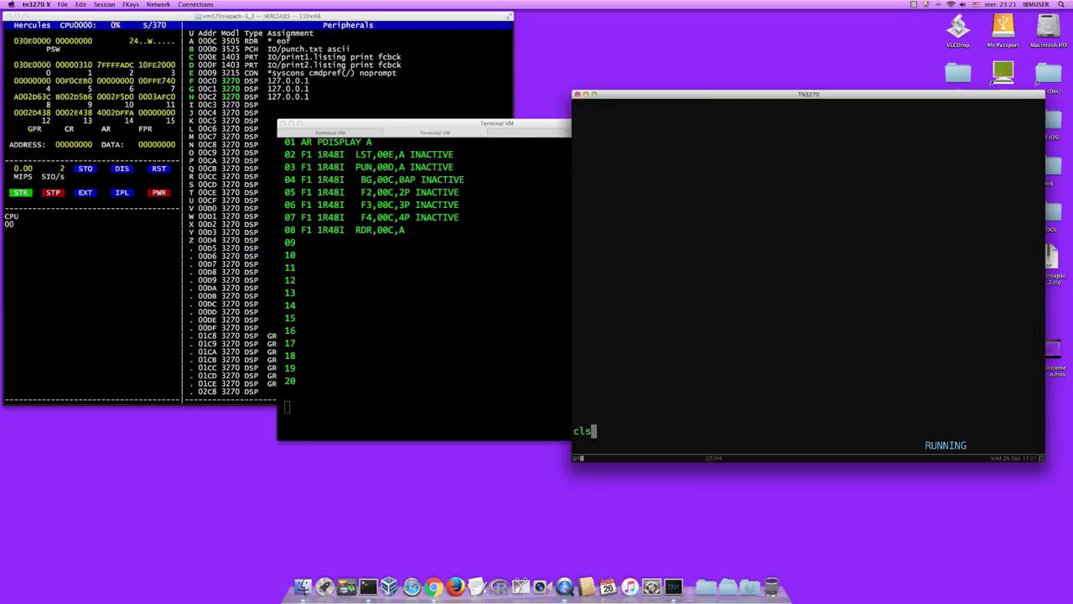
pyautogui.press('Return')
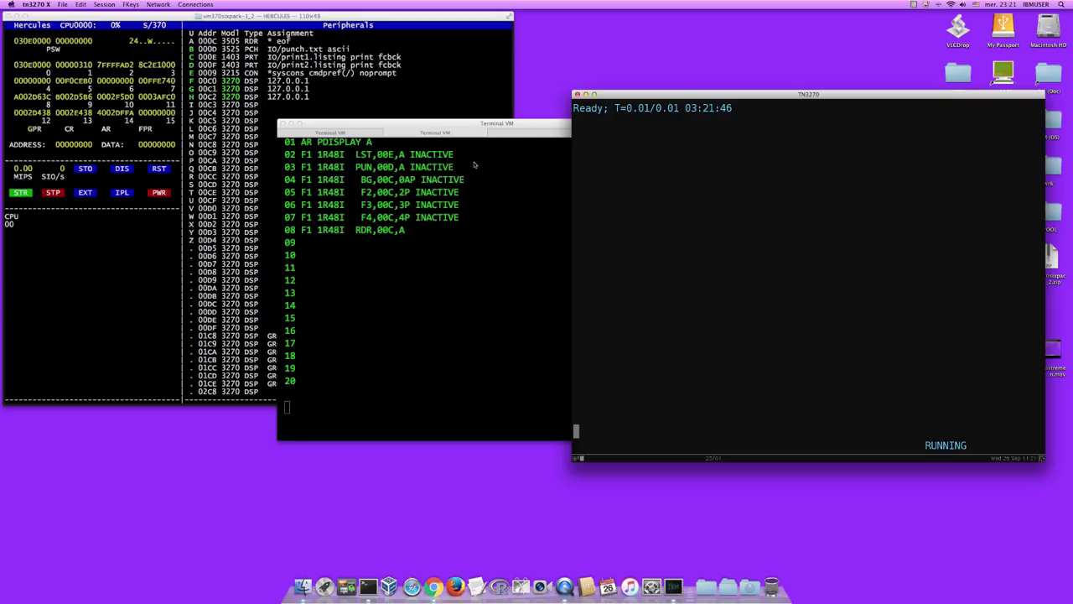
pyautogui.click(663, 149)
pyautogui.click(727, 209)
pyautogui.write('edit hello d')
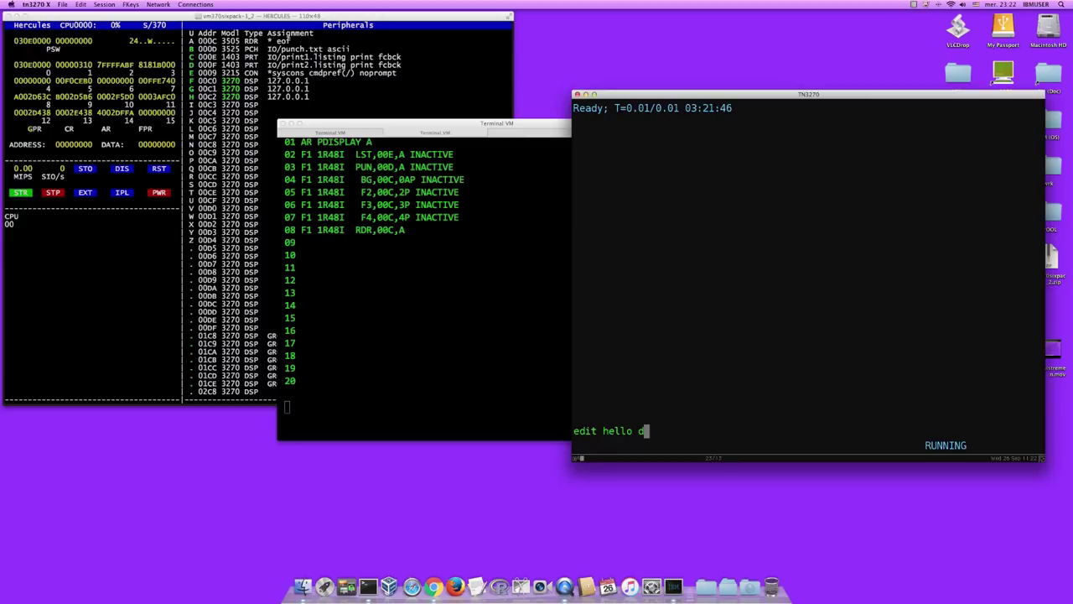
pyautogui.write('osvs')
pyautogui.press('Return')
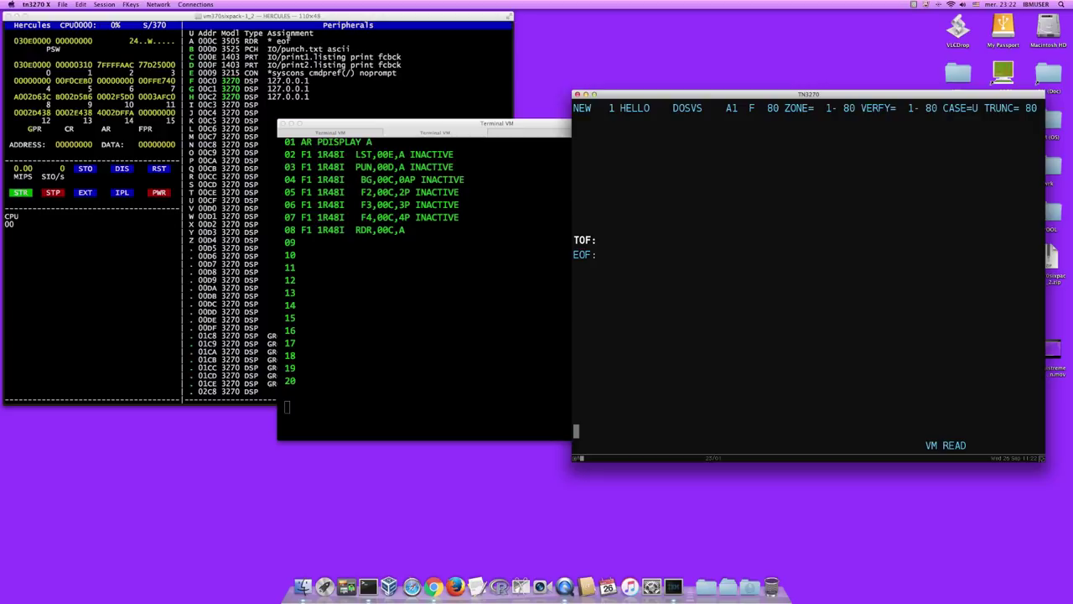
# - Enter input mode and type the job card '* $$ JOB JNM=HELLO,CLASS=0,DISP=D'
pyautogui.write('input')
pyautogui.press('Return')
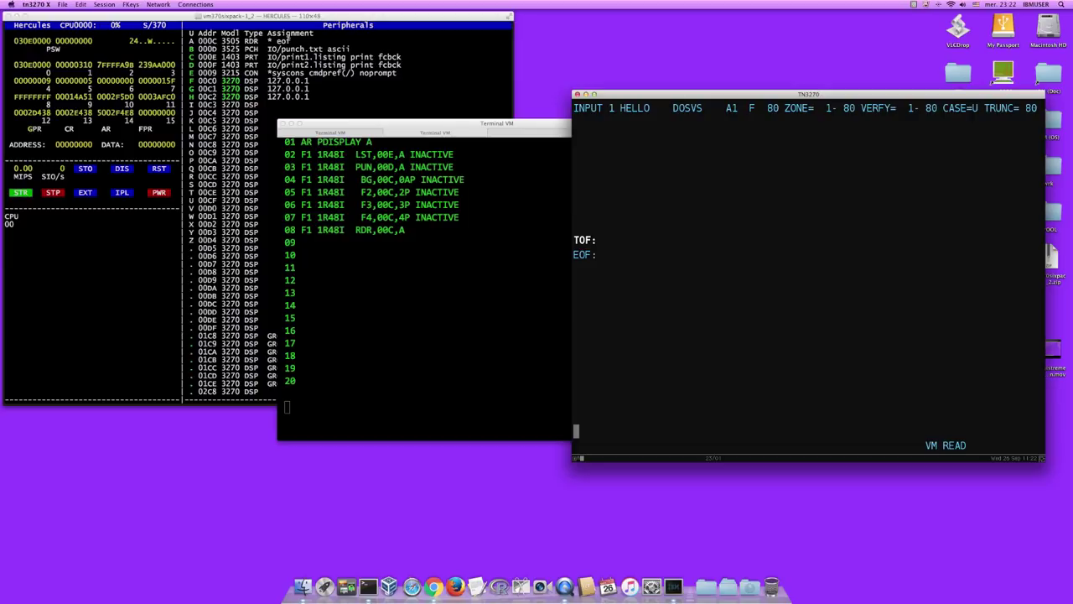
pyautogui.write('* ')
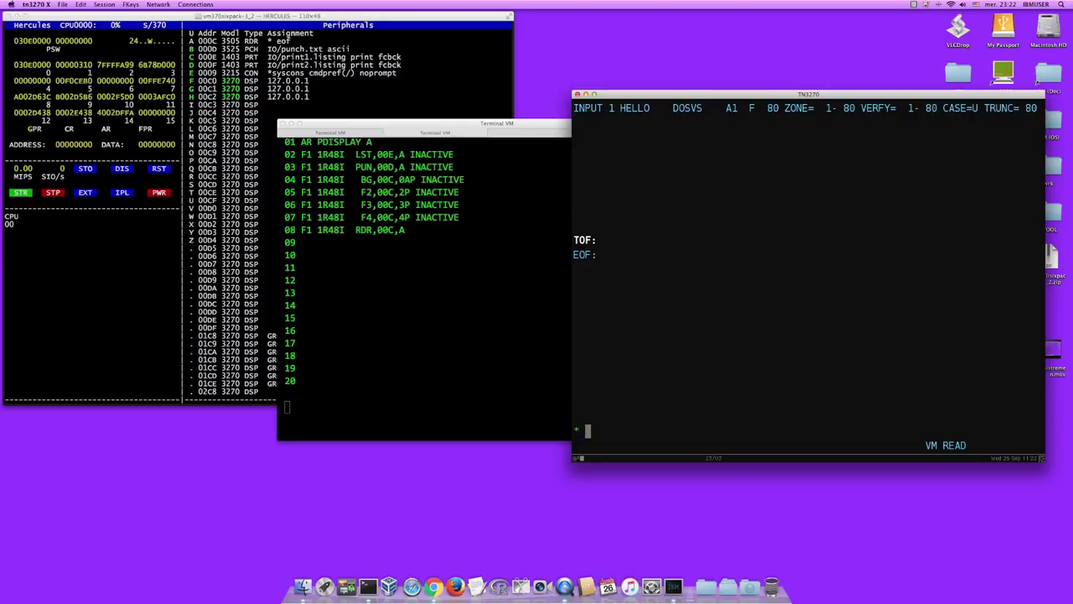
pyautogui.write('$$ JOB JNM=HELLO,CLASS=0')
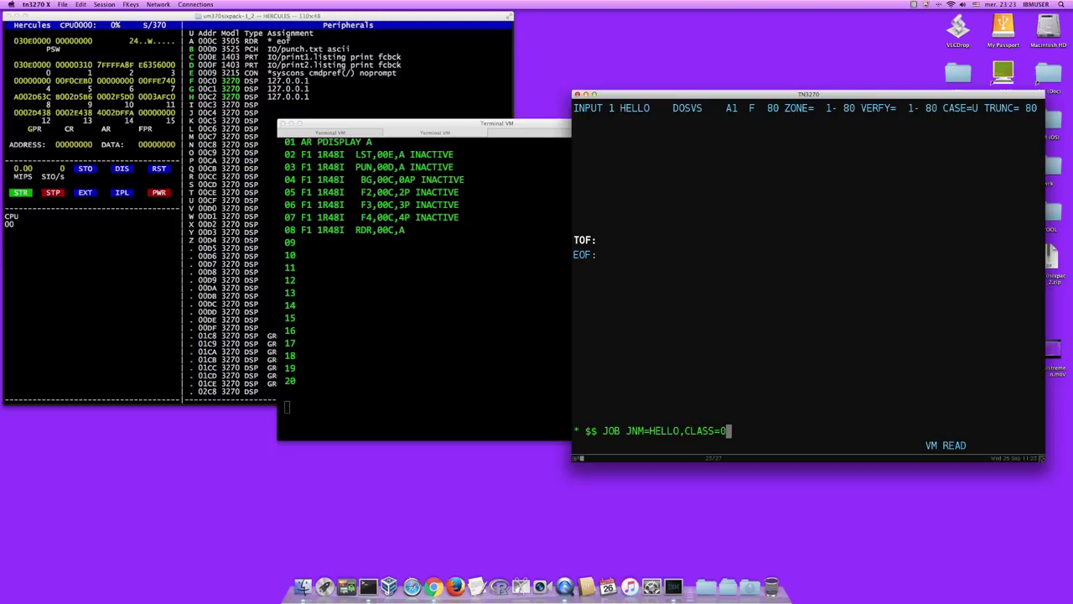
pyautogui.write(',DISP=D')
# - Store the * $$ JOB JNM=HELLO card and add * $$ LST CLASS=A,DISP=D,JSEP=0 beneath it
pyautogui.press('Return')
pyautogui.write('* ')
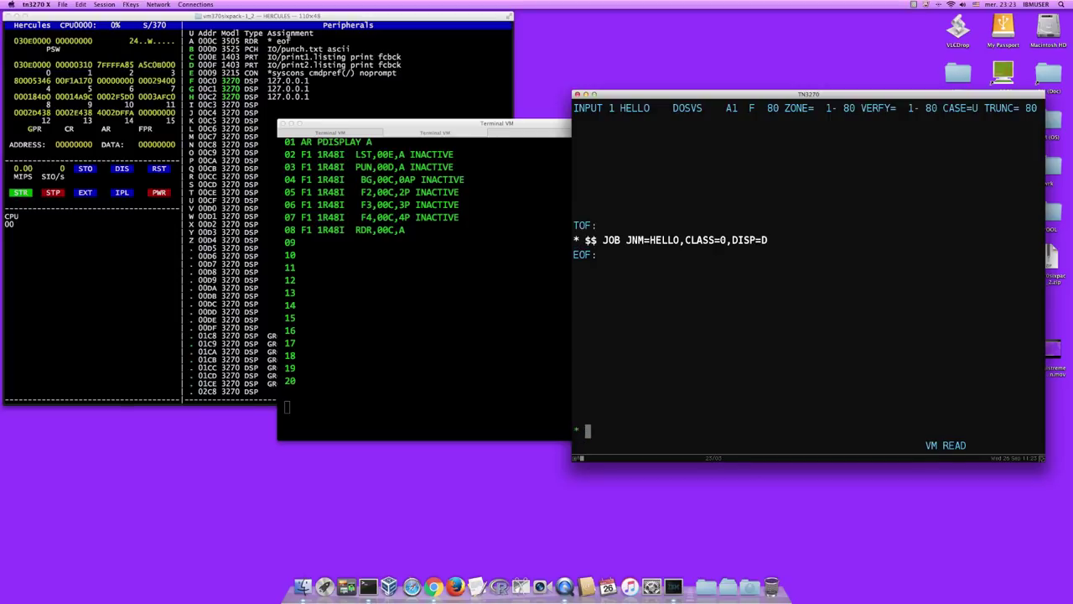
pyautogui.write('$$ LST')
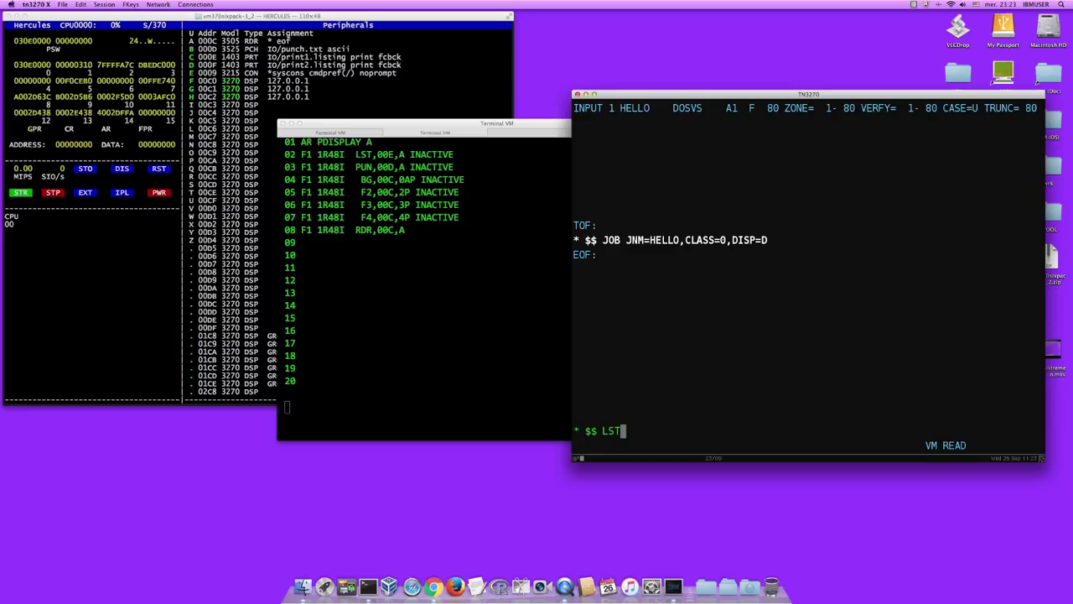
pyautogui.write(' CLASS=A,DISP=D')
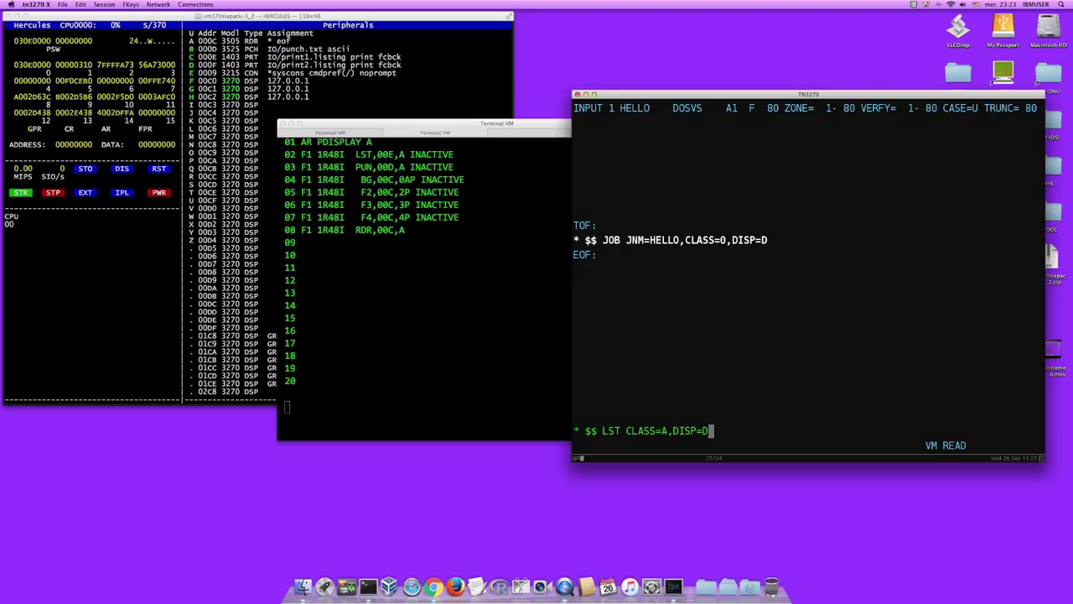
pyautogui.write(',JSEP=0')
pyautogui.press('Return')
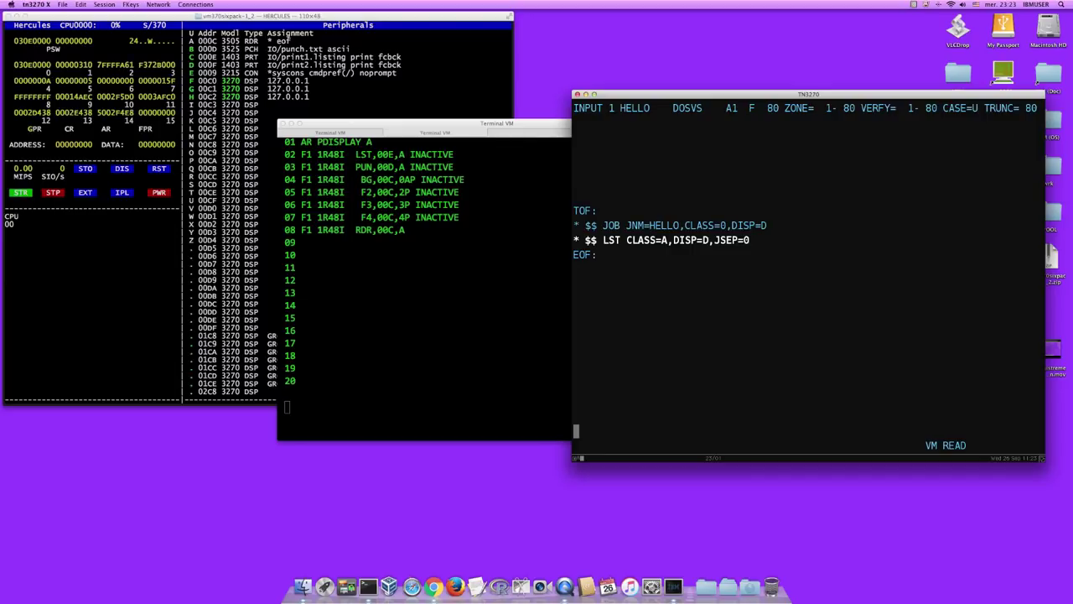
# - Enter // JOB HELLO PROGRAM, // OPTION LINK and // EXEC FFORTRAN, then begin the WRITE line
pyautogui.write('//')
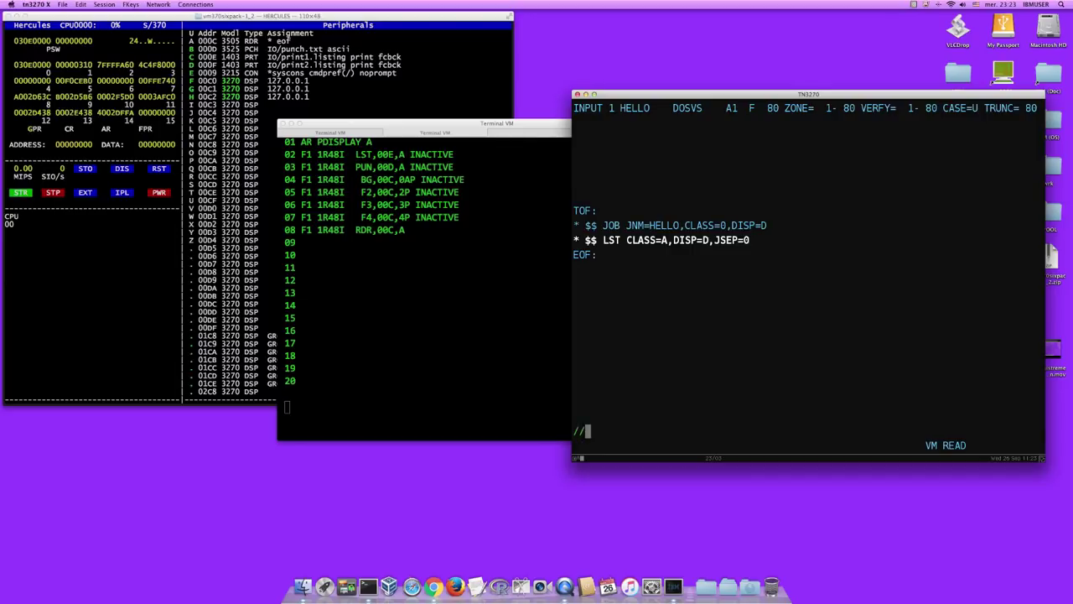
pyautogui.write(' JOB')
pyautogui.write('HELLO PROGRAM')
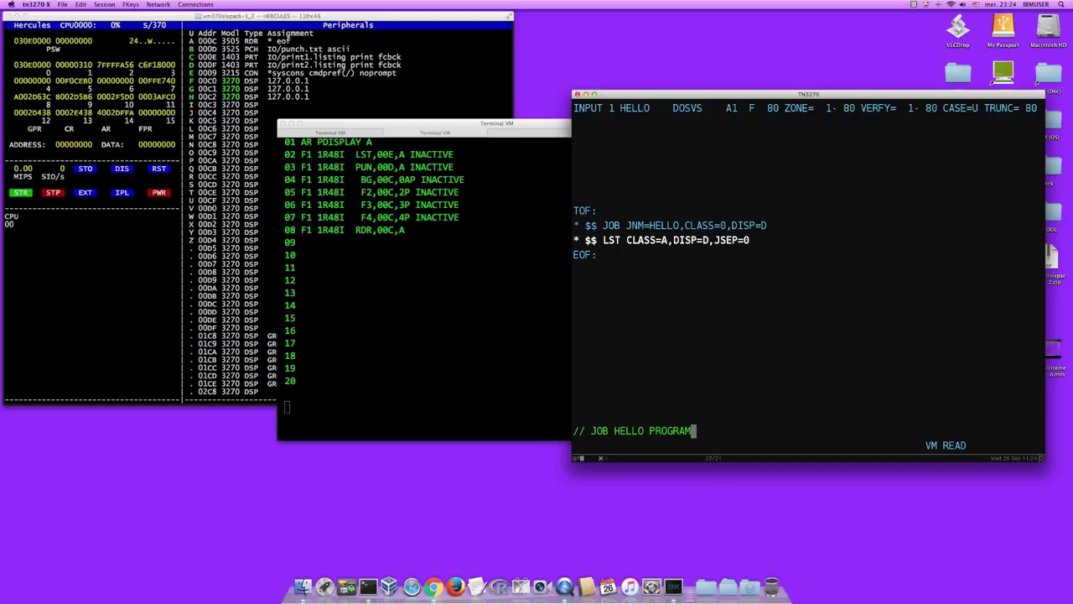
pyautogui.press('Return')
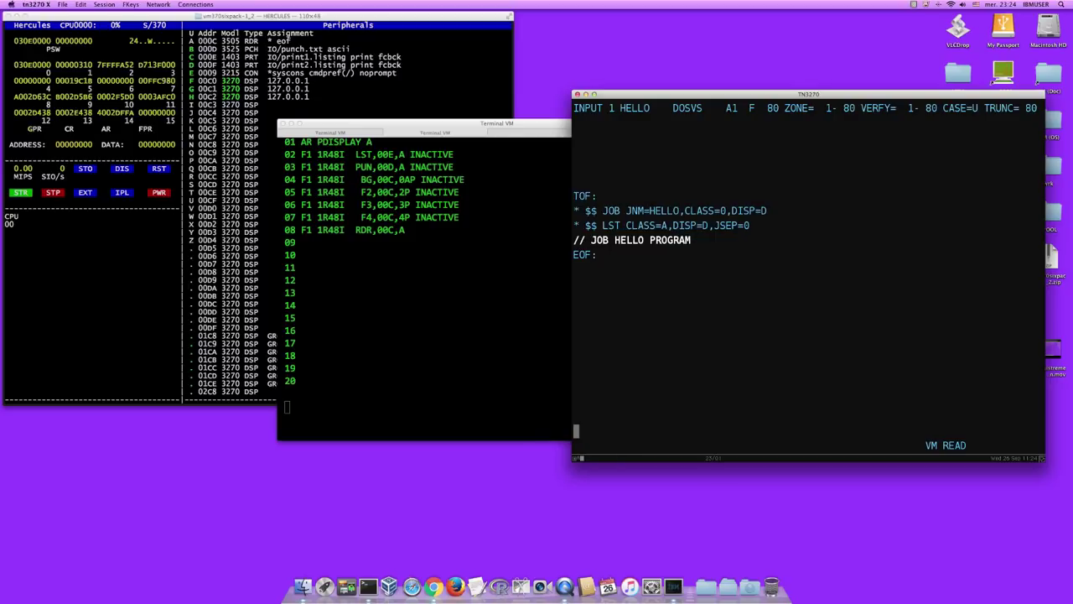
pyautogui.write('// OPTION LINK')
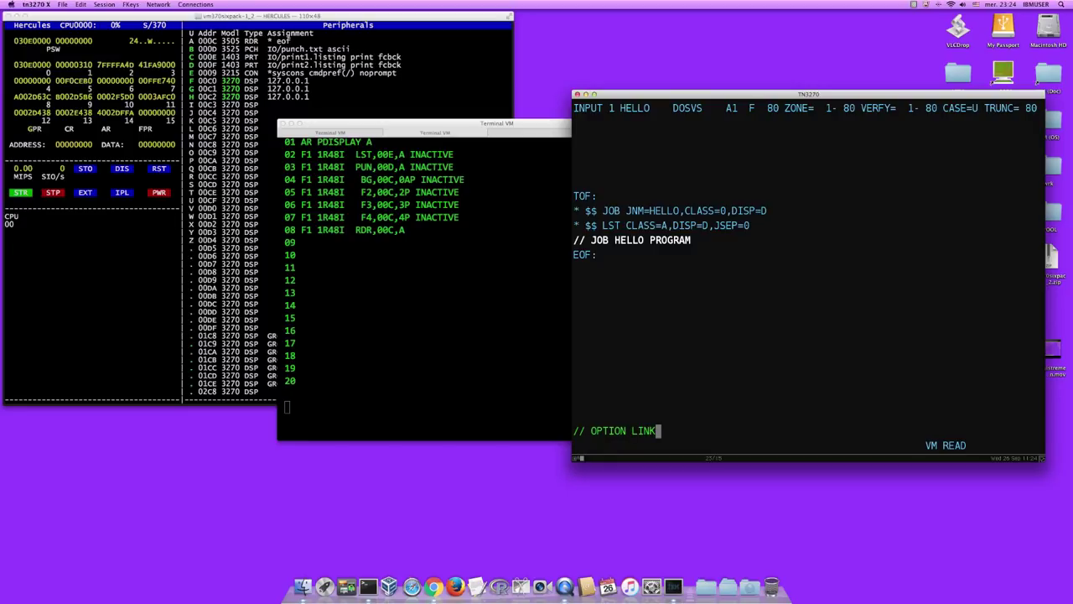
pyautogui.press('Return')
pyautogui.write('/')
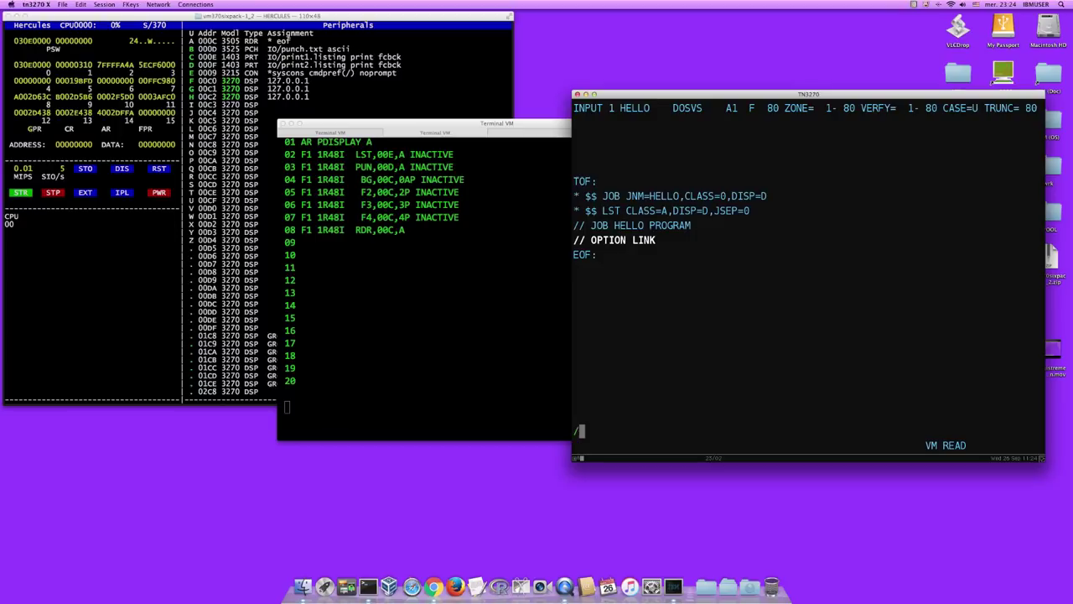
pyautogui.write('/ EXEC FFORTRAN')
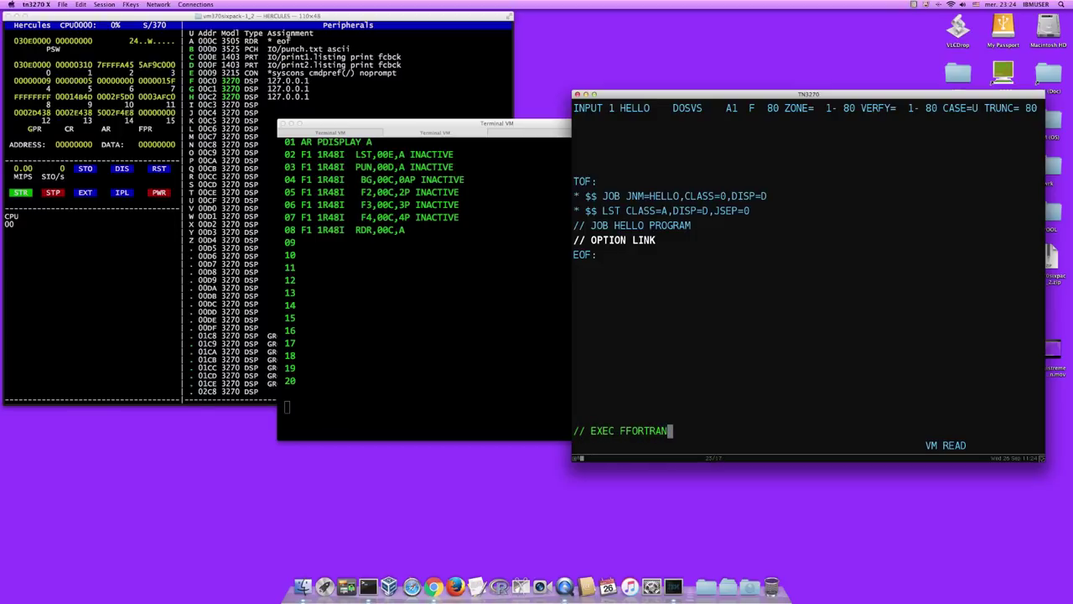
pyautogui.press('Return')
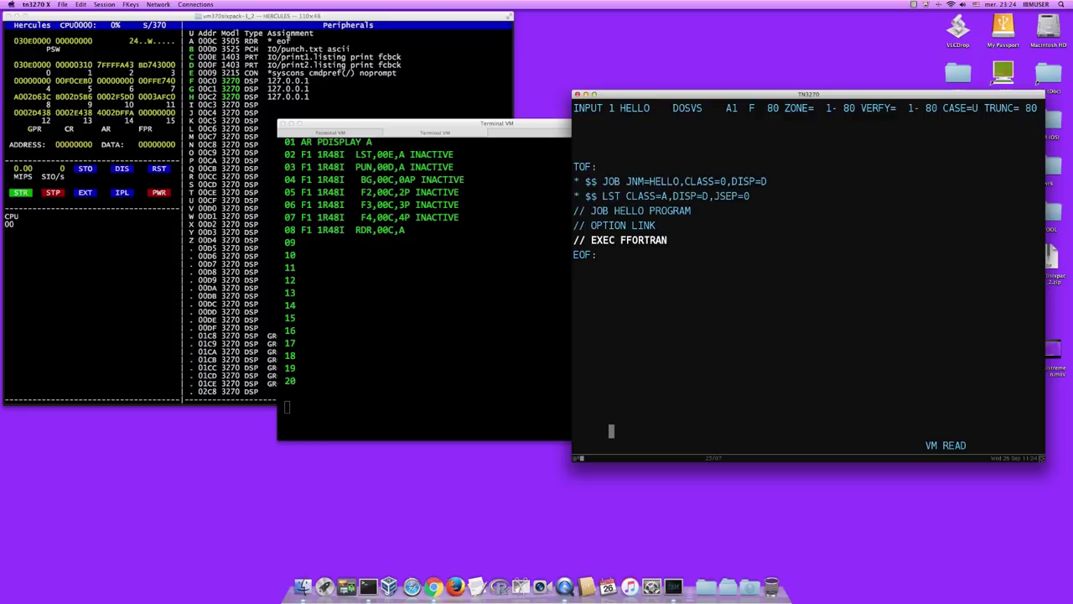
pyautogui.write('WRITE9')
# - Correct the line to WRITE(3,100) and add 100 FORMAT(' HELLO,WORLD!')
pyautogui.press('BackSpace')
pyautogui.write('(3,100)')
pyautogui.press('Return')
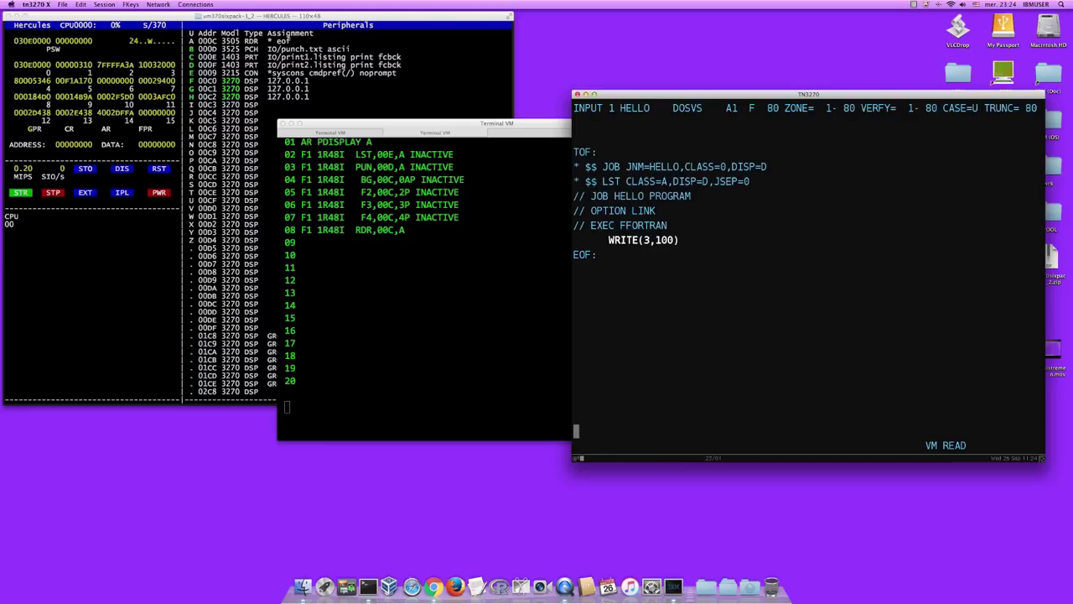
pyautogui.write("100 FORMAT(' HEL")
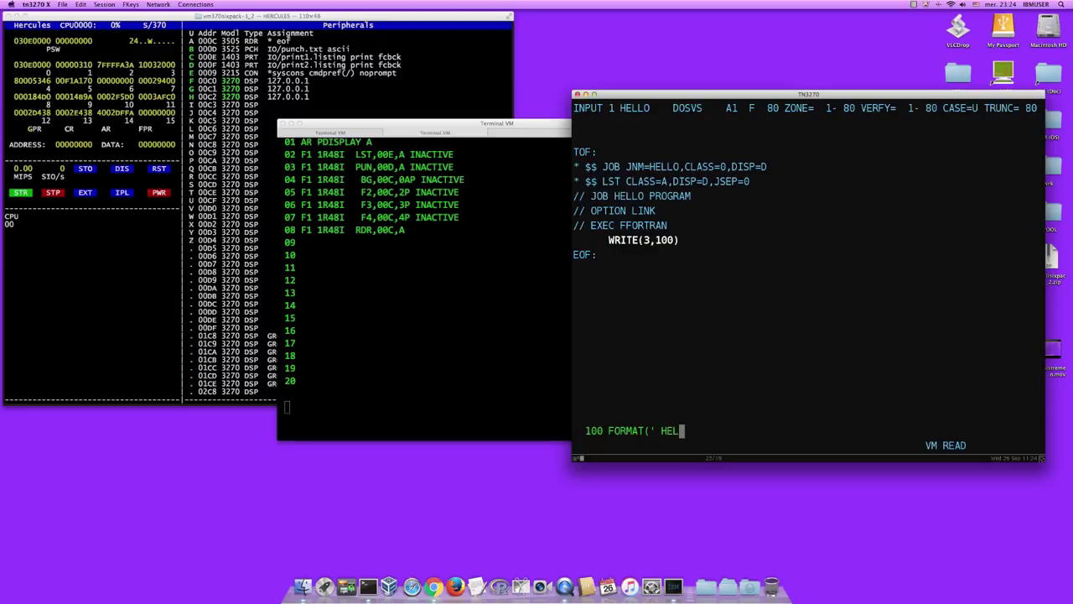
pyautogui.write("LO,WORLD!'")
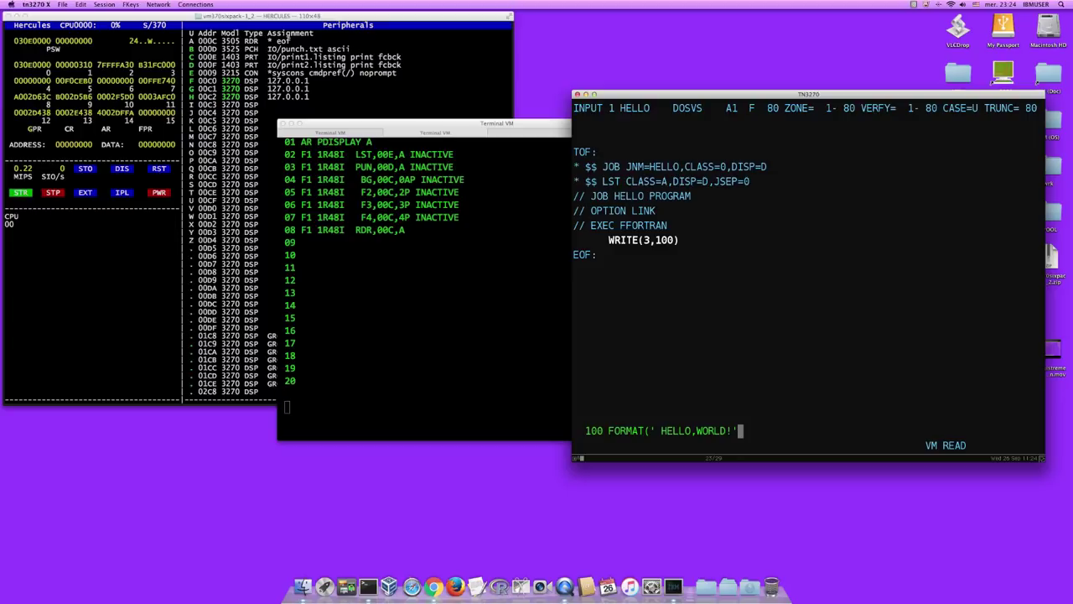
pyautogui.write(')')
pyautogui.press('Return')
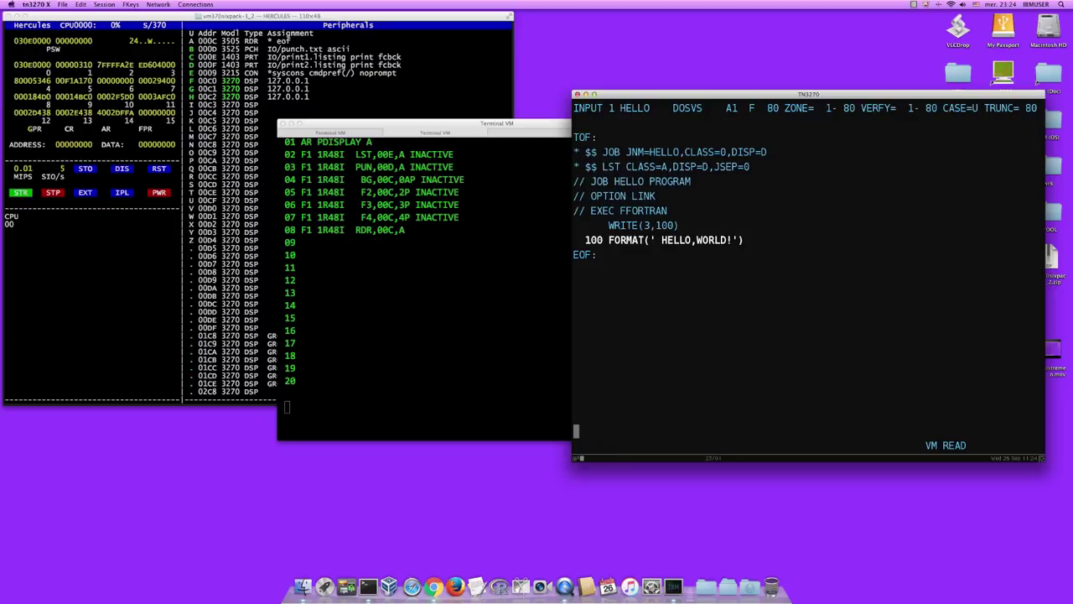
# - Add the STOP and END statements and the /* delimiter, then begin // EXEC LNKEDT
pyautogui.write('STOP')
pyautogui.press('Return')
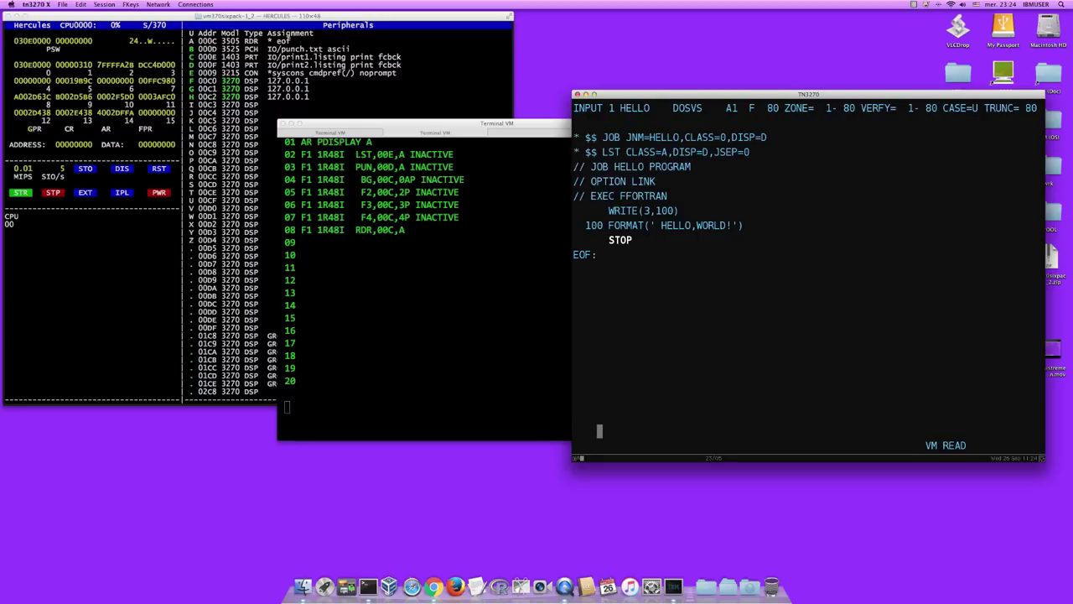
pyautogui.write('END')
pyautogui.press('Return')
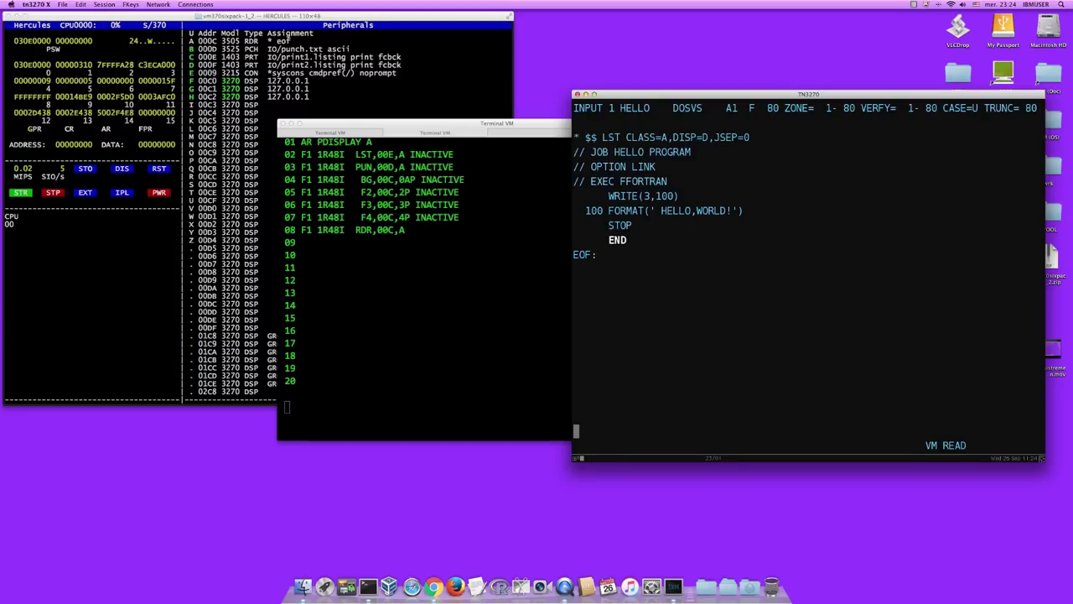
pyautogui.write('/*')
pyautogui.press('Return')
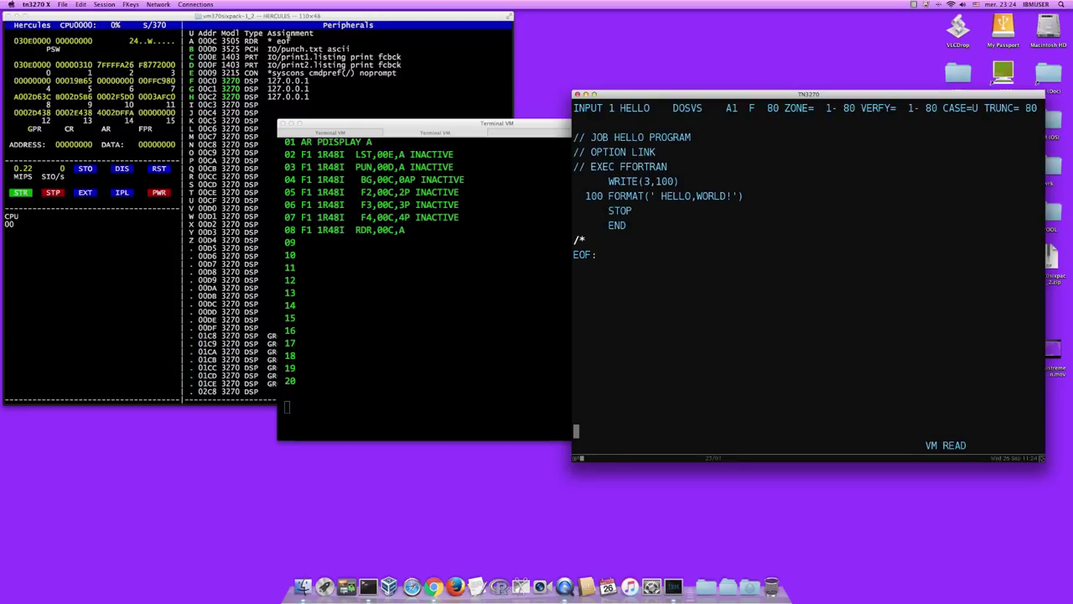
pyautogui.write('// EXEC LNKEDT')
# - Add // EXEC LNKEDT, // EXEC, /& and * $$ EOJ, then file HELLO DOSVS
pyautogui.press('Return')
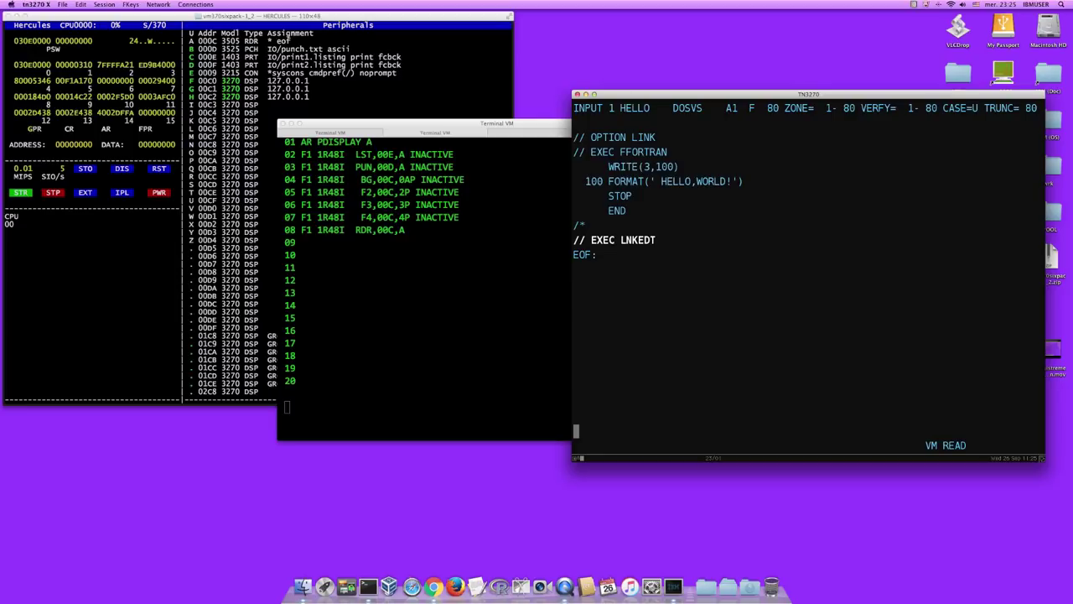
pyautogui.write('// EXEC')
pyautogui.press('Return')
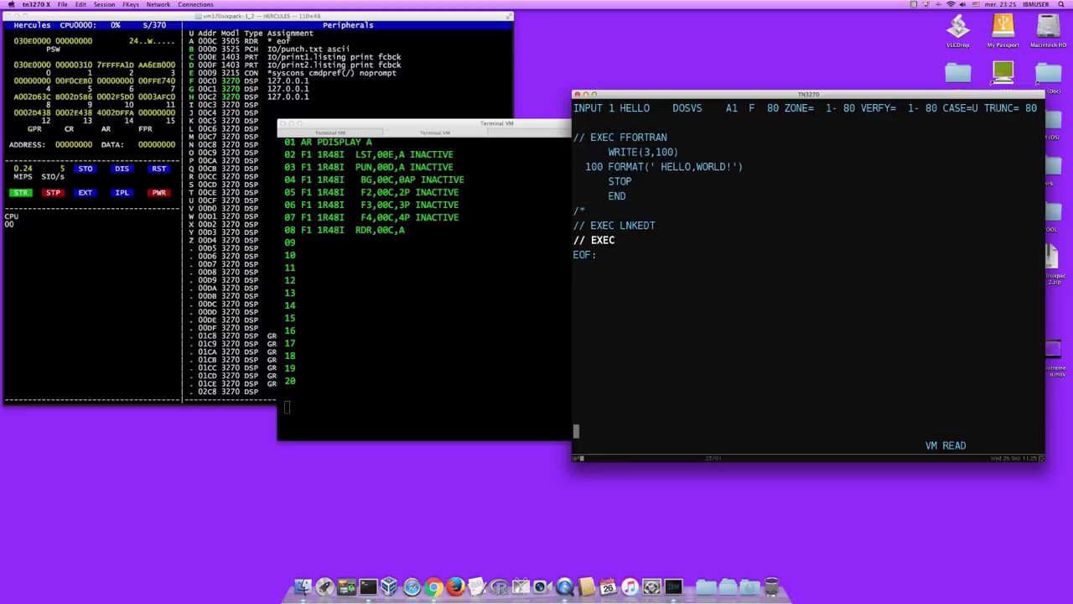
pyautogui.write('/&')
pyautogui.press('Return')
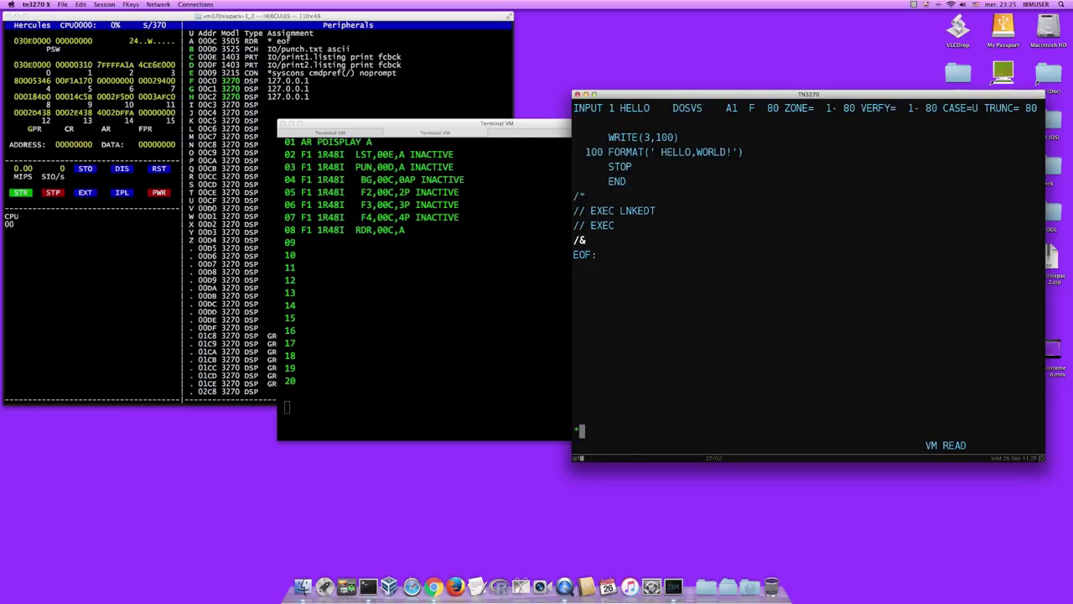
pyautogui.write('$$')
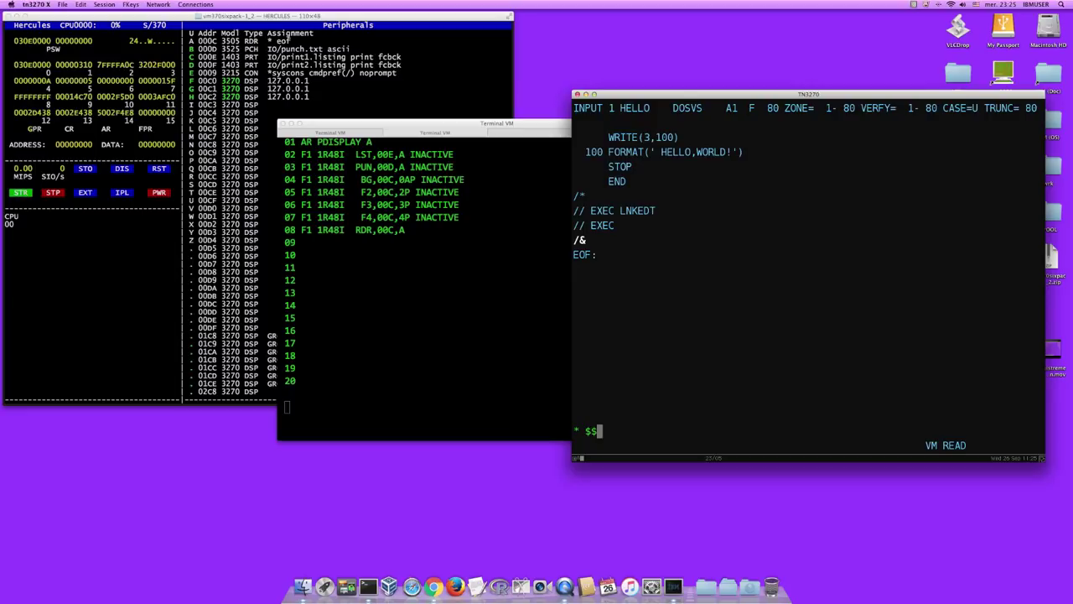
pyautogui.write('EOJ')
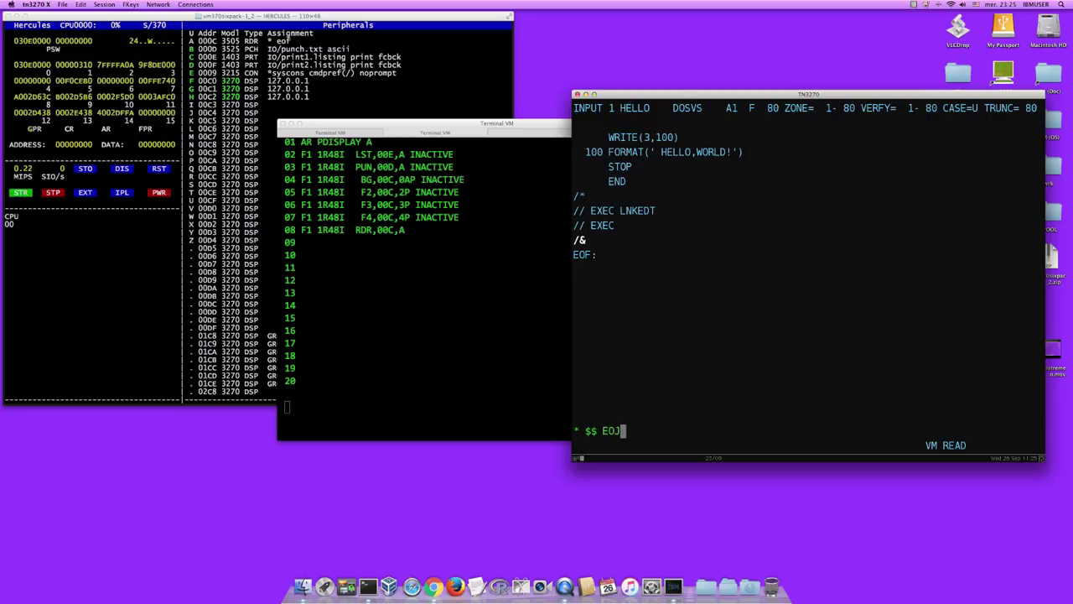
pyautogui.press('Return')
pyautogui.press('Return')
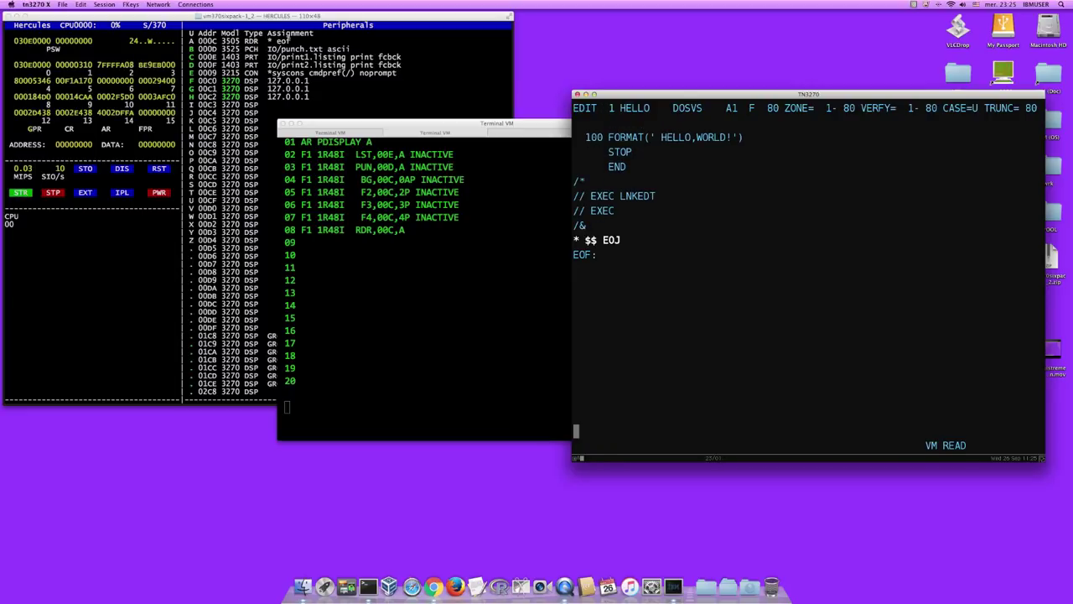
pyautogui.write('file')
pyautogui.press('Return')
# - List HELLO DOSVS with TYPE to check the job deck, then clear the screen with CLS
pyautogui.press('Escape')
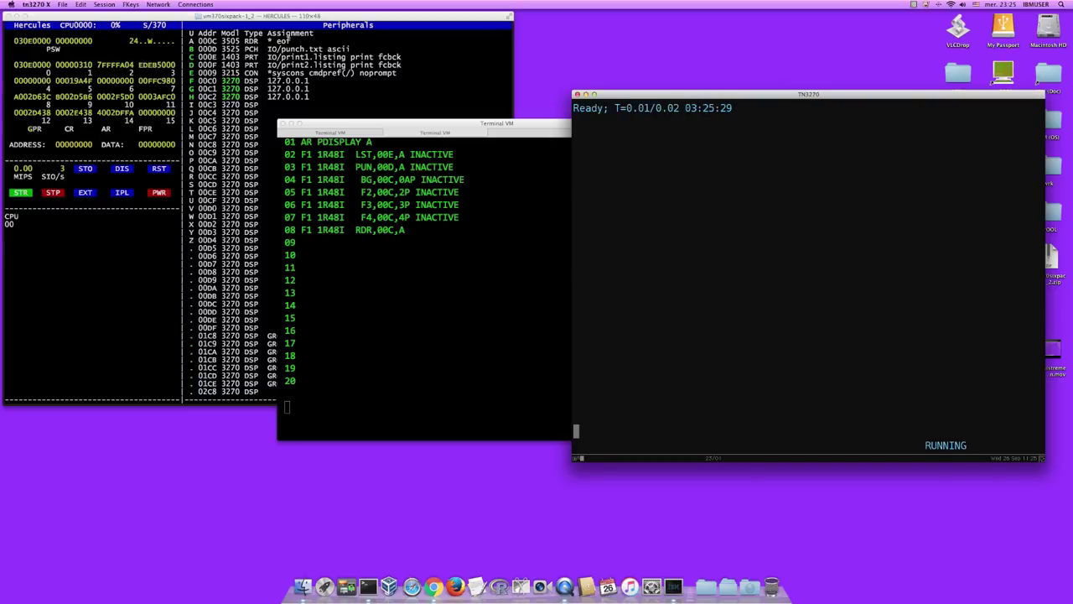
pyautogui.write('type hello dosvs')
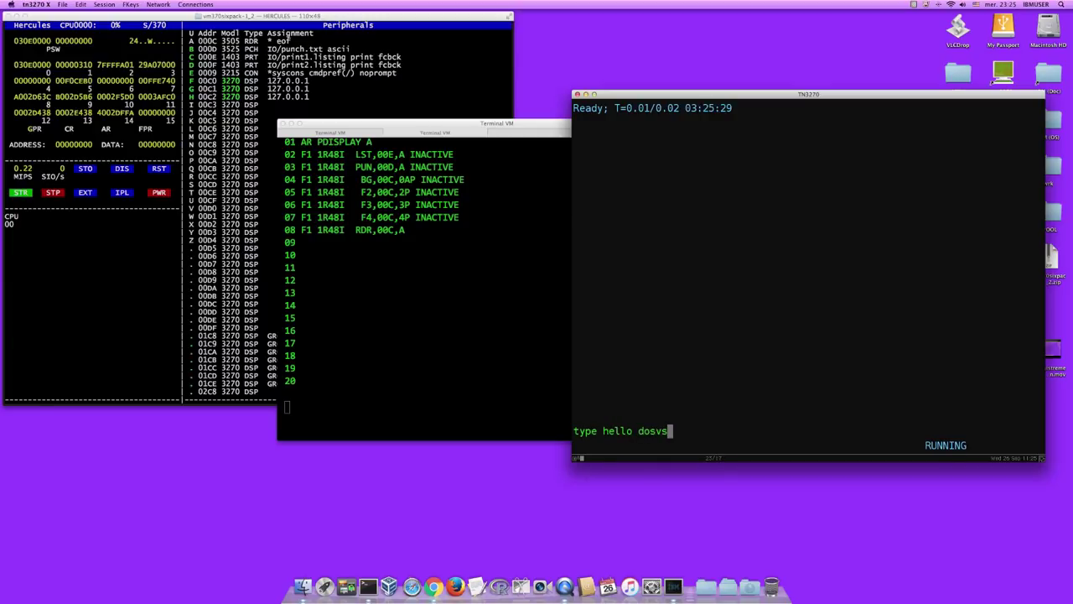
pyautogui.press('Return')
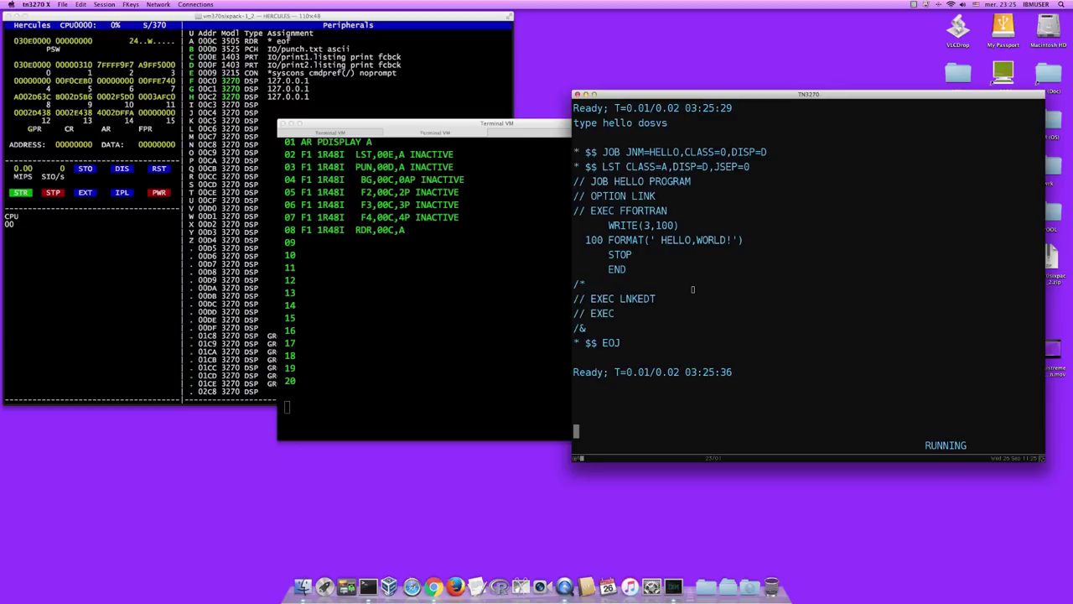
pyautogui.write('cls')
pyautogui.press('Return')
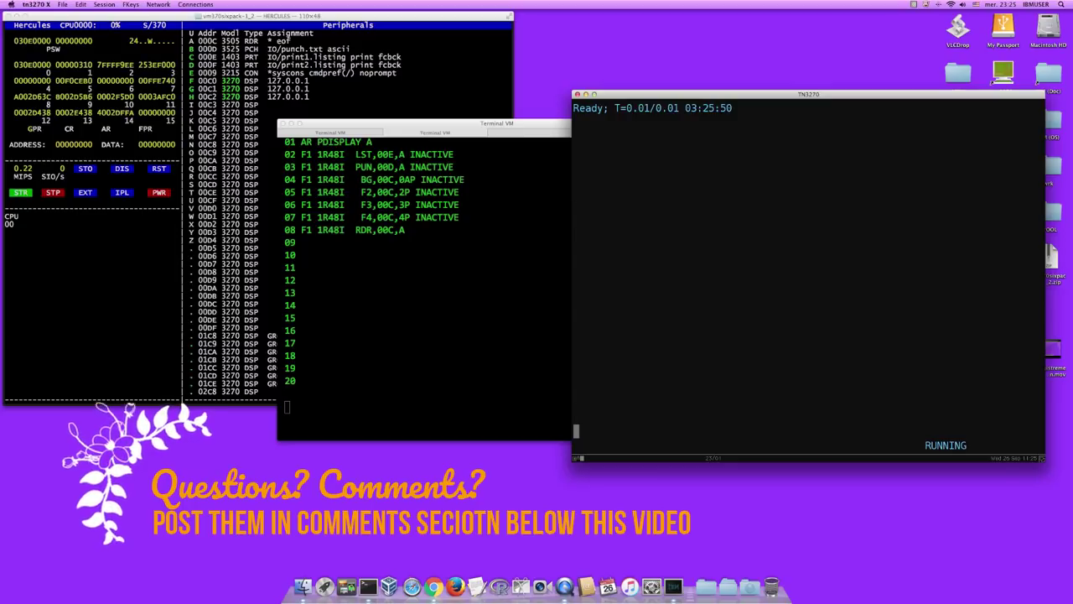
pyautogui.click(628, 237)
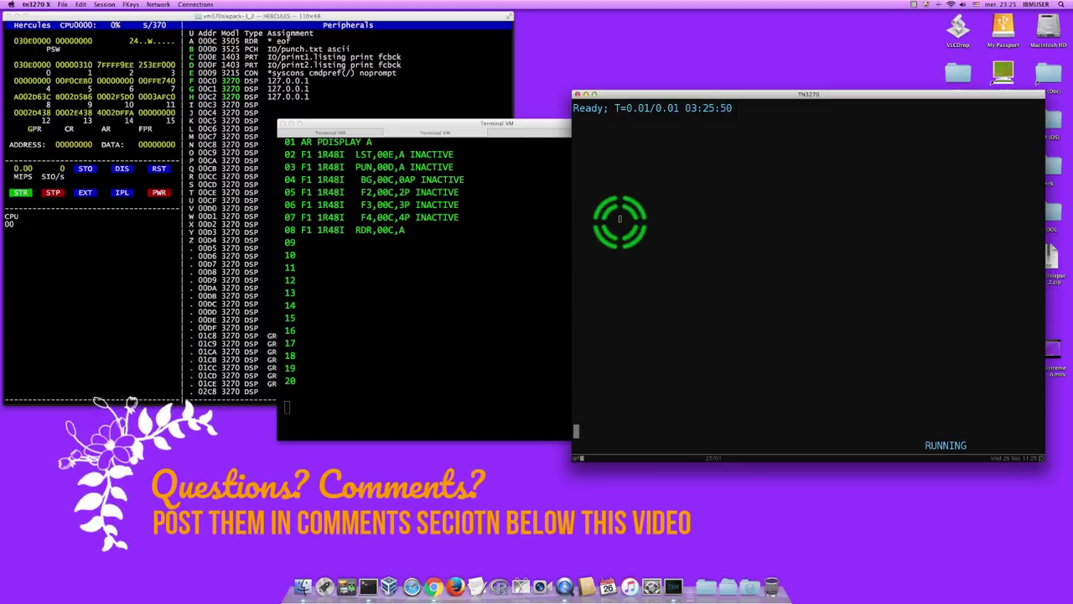
# - Spool the punch to DOSVS and punch HELLO DOSVS with the NOH option
pyautogui.click(411, 152)
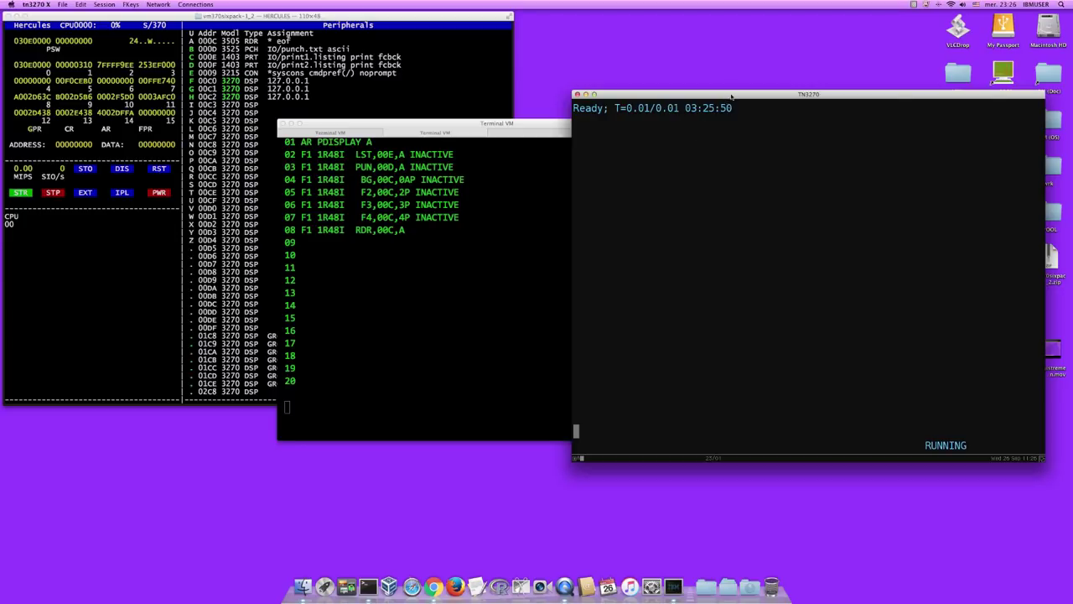
pyautogui.write('spool punchto')
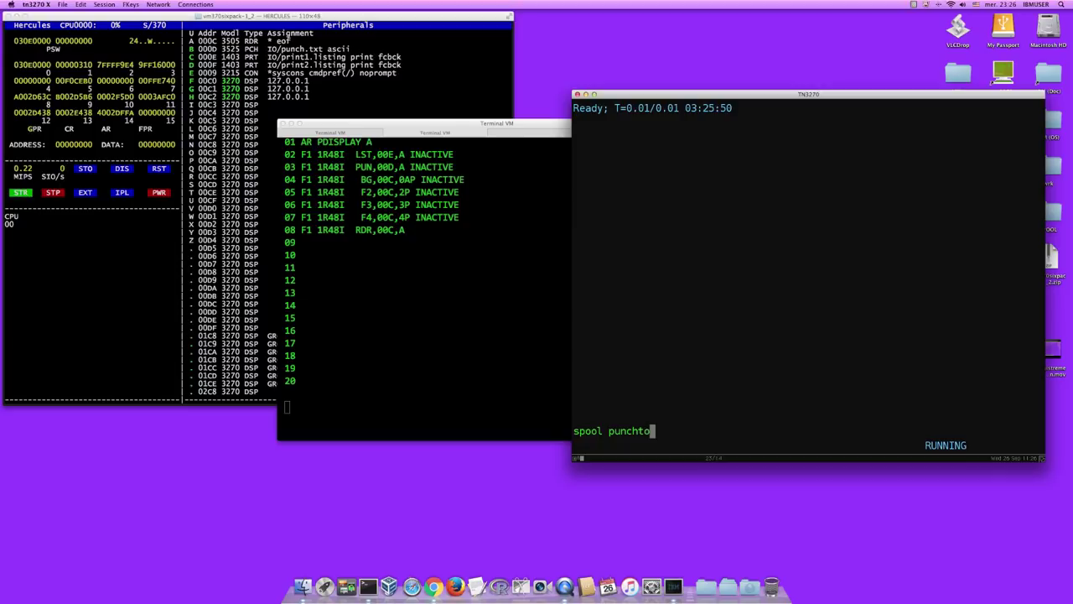
pyautogui.write(' dosvs')
pyautogui.press('Left')
pyautogui.press('Left')
pyautogui.press('Left')
pyautogui.press('Left')
pyautogui.press('Left')
pyautogui.press('Left')
pyautogui.press('Left')
pyautogui.press('Left')
pyautogui.write('to dosvs')
pyautogui.press('Return')
pyautogui.write('pu')
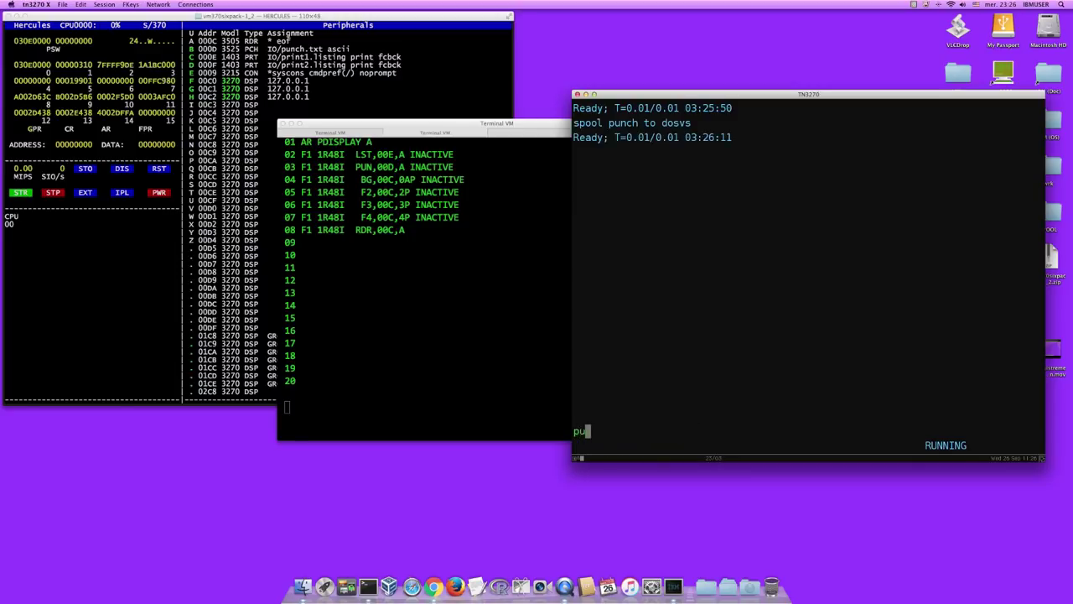
pyautogui.write('nch hello ')
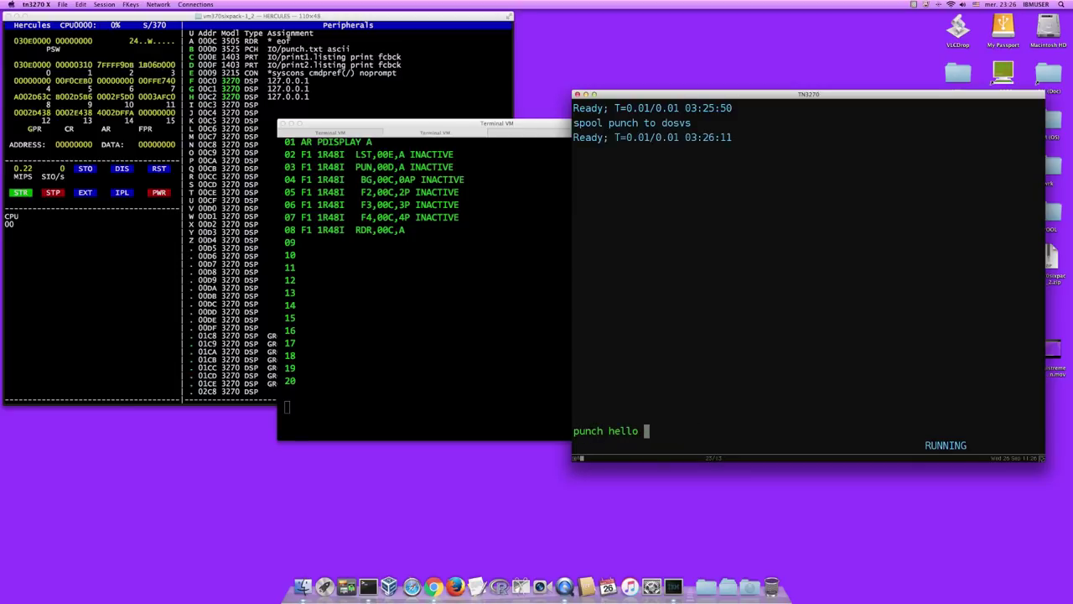
pyautogui.write('dosvs ( noh')
pyautogui.press('Return')
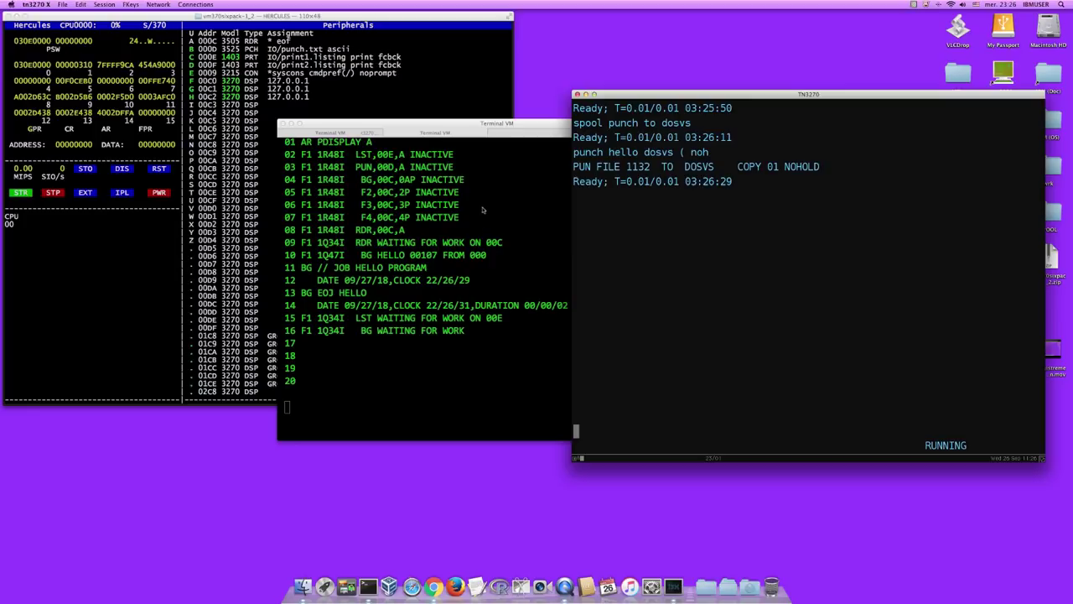
# - Check the VM session for the PUN FILE message, then return to the DOS/VS console
pyautogui.click(412, 124)
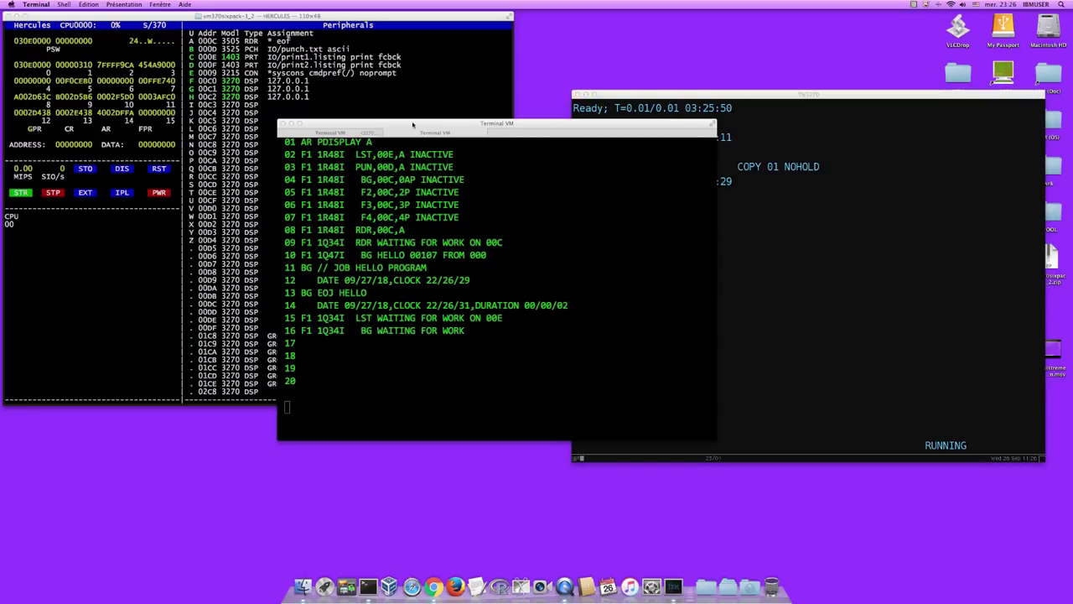
pyautogui.click(654, 98)
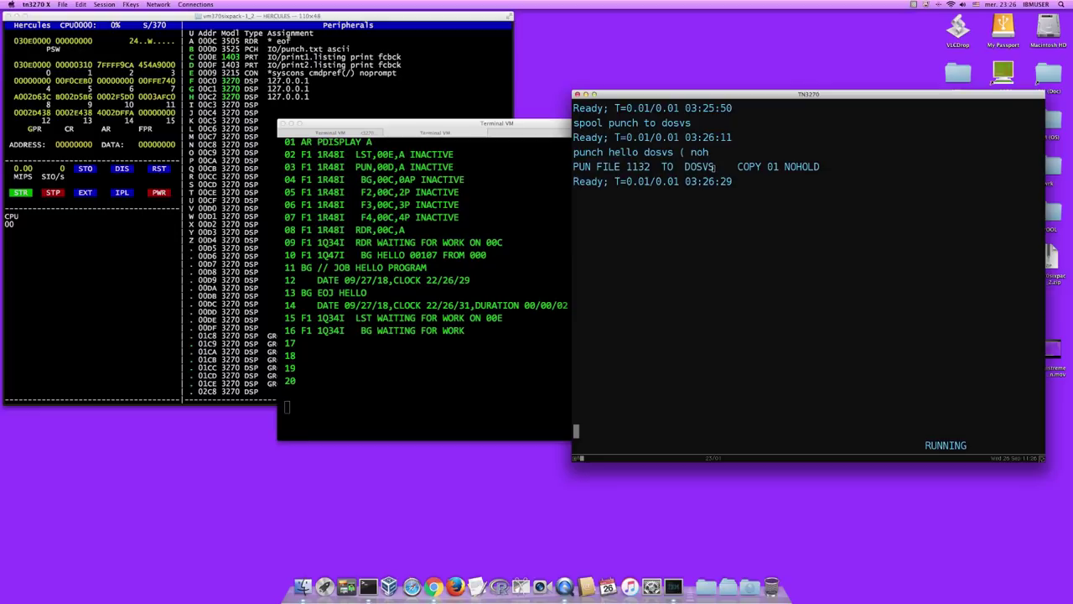
pyautogui.click(321, 134)
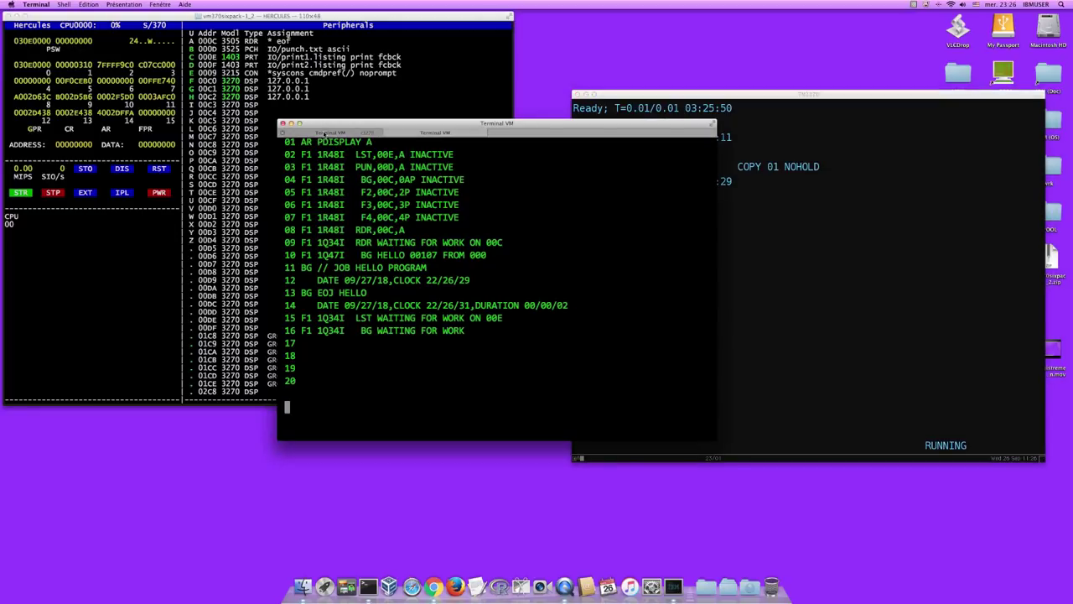
pyautogui.click(324, 132)
pyautogui.click(297, 215)
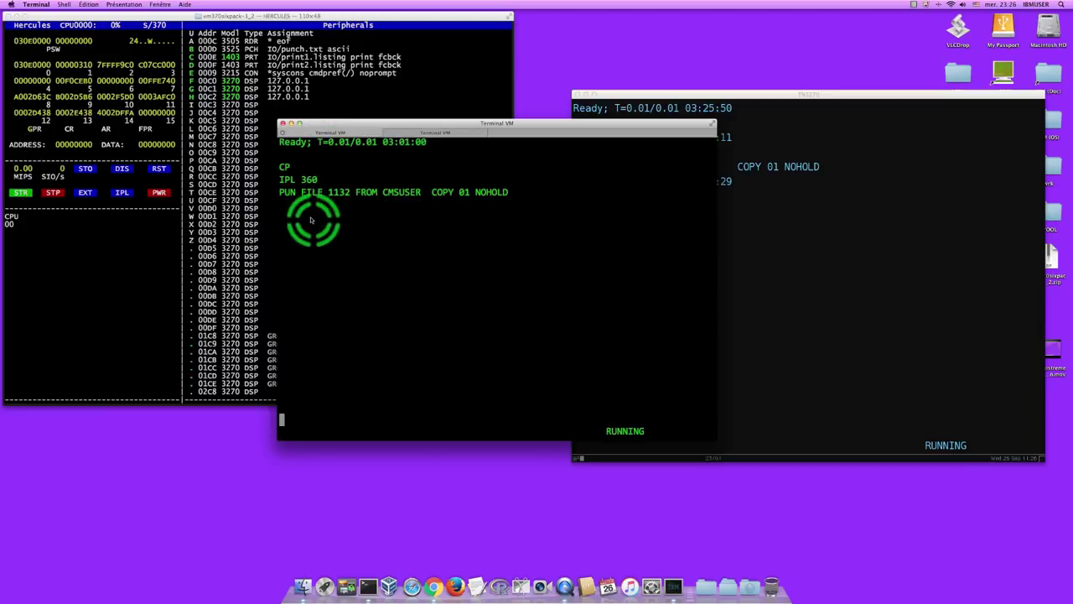
pyautogui.click(373, 205)
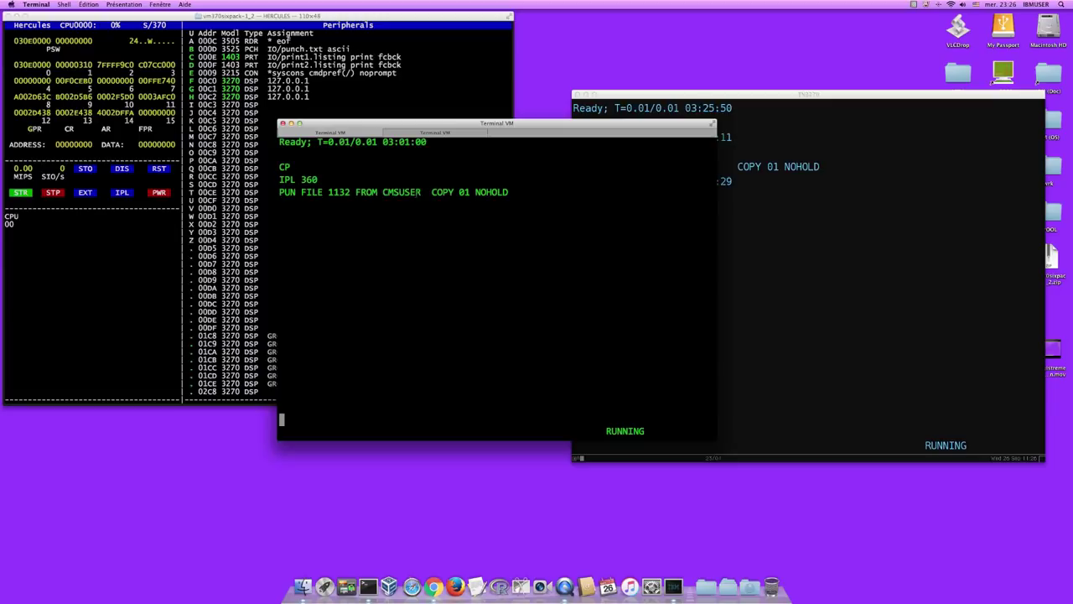
pyautogui.moveTo(419, 198); pyautogui.dragTo(450, 136)
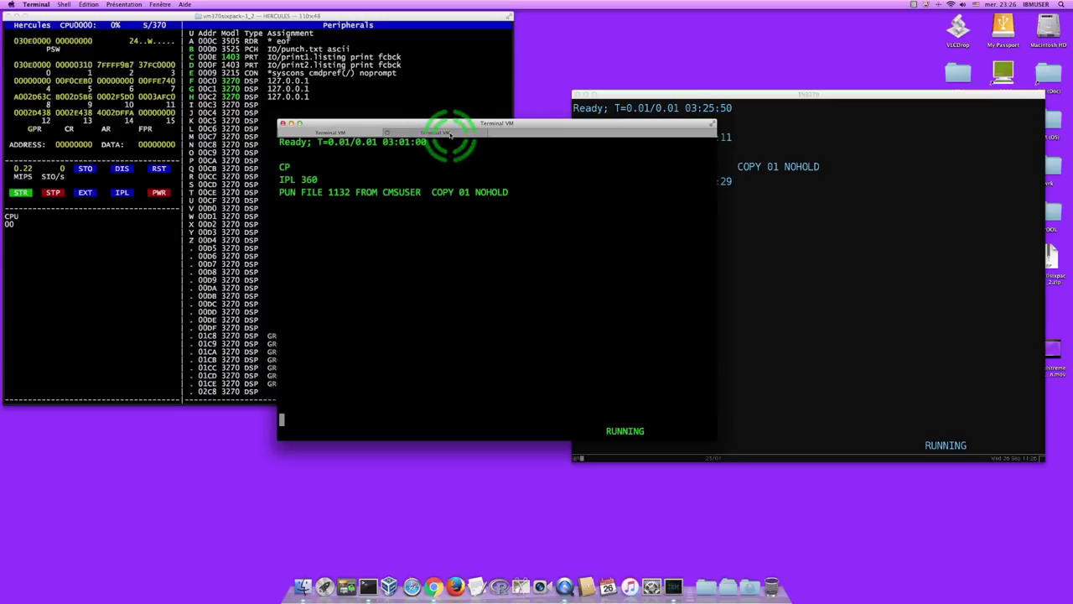
pyautogui.click(420, 263)
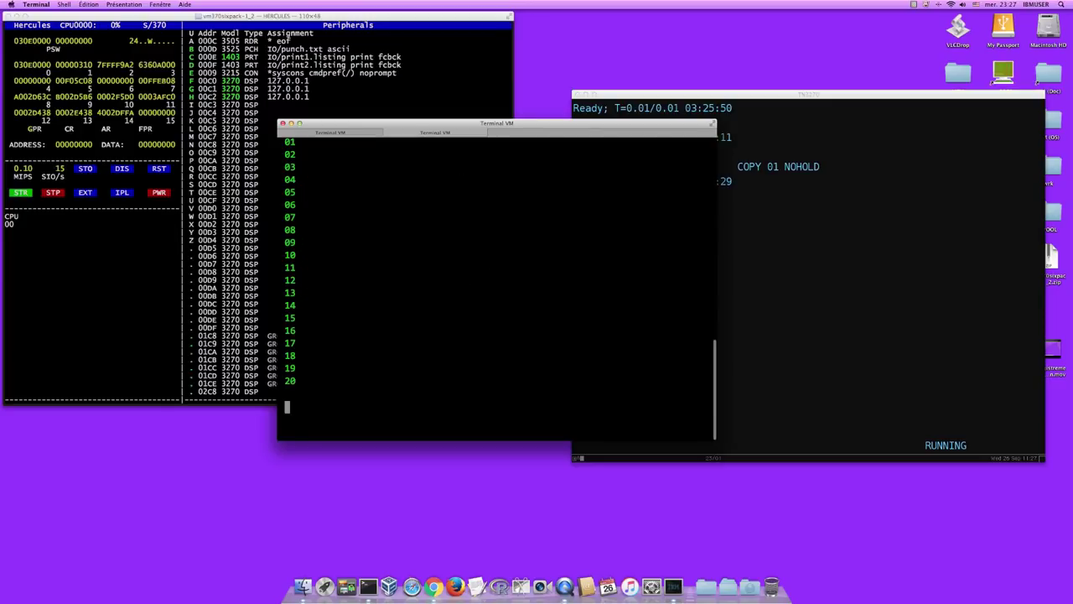
# - Run PDISPLAY A to show all POWER tasks and partitions inactive, and reposition the console window
pyautogui.write('pdisplay a')
pyautogui.press('Return')
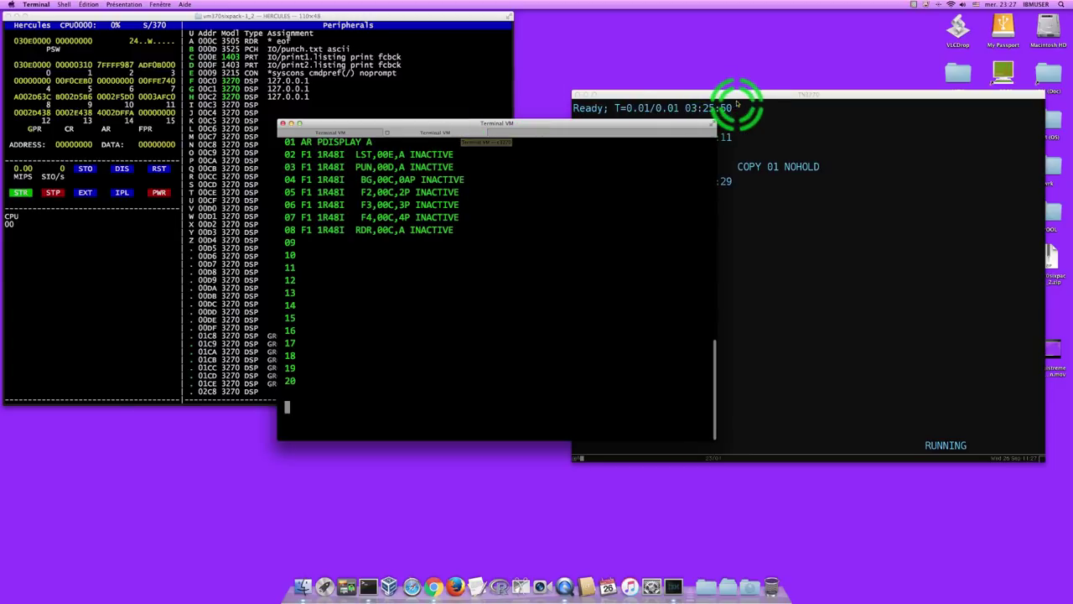
pyautogui.click(736, 103)
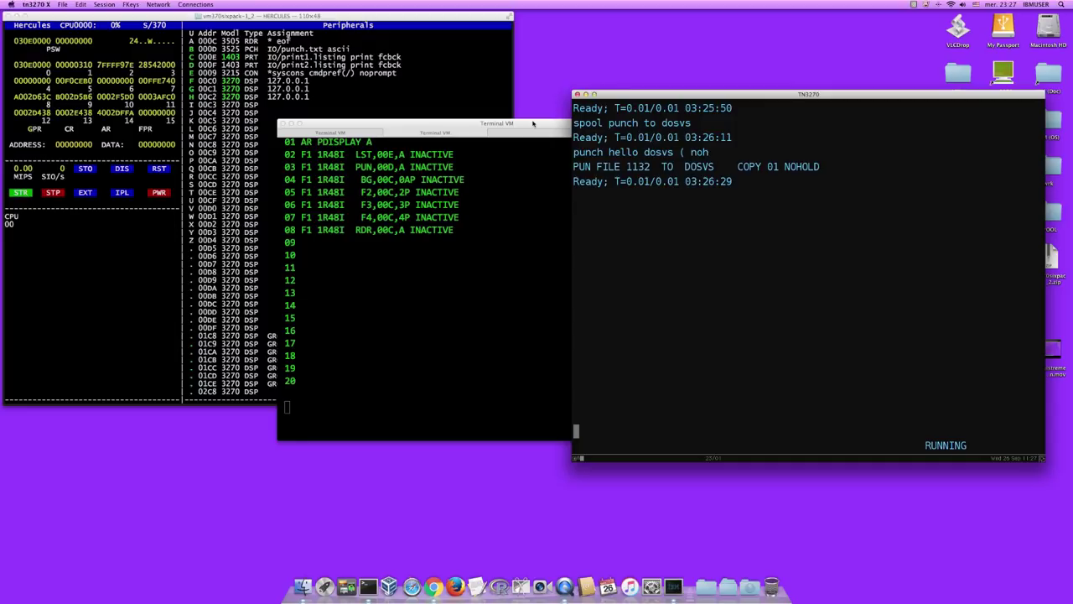
pyautogui.click(533, 124)
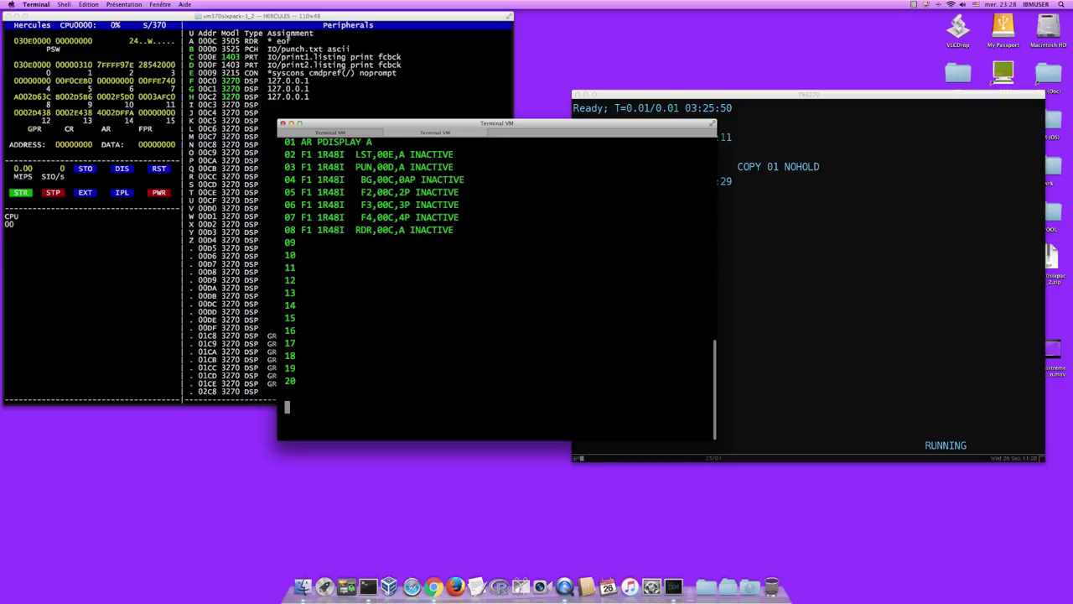
pyautogui.click(410, 204)
pyautogui.click(435, 193)
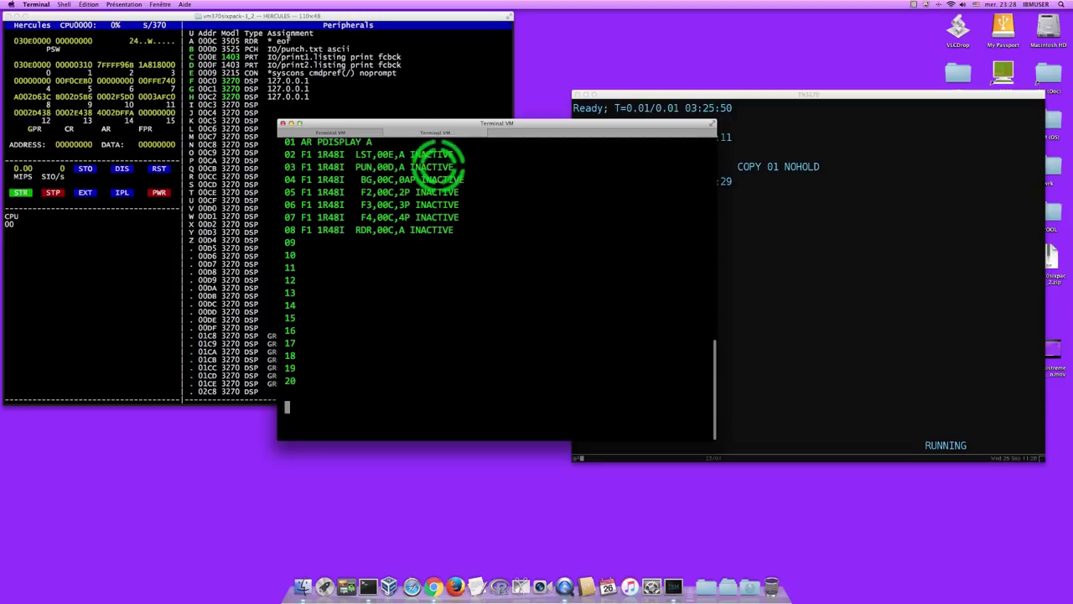
pyautogui.moveTo(414, 126); pyautogui.dragTo(361, 184)
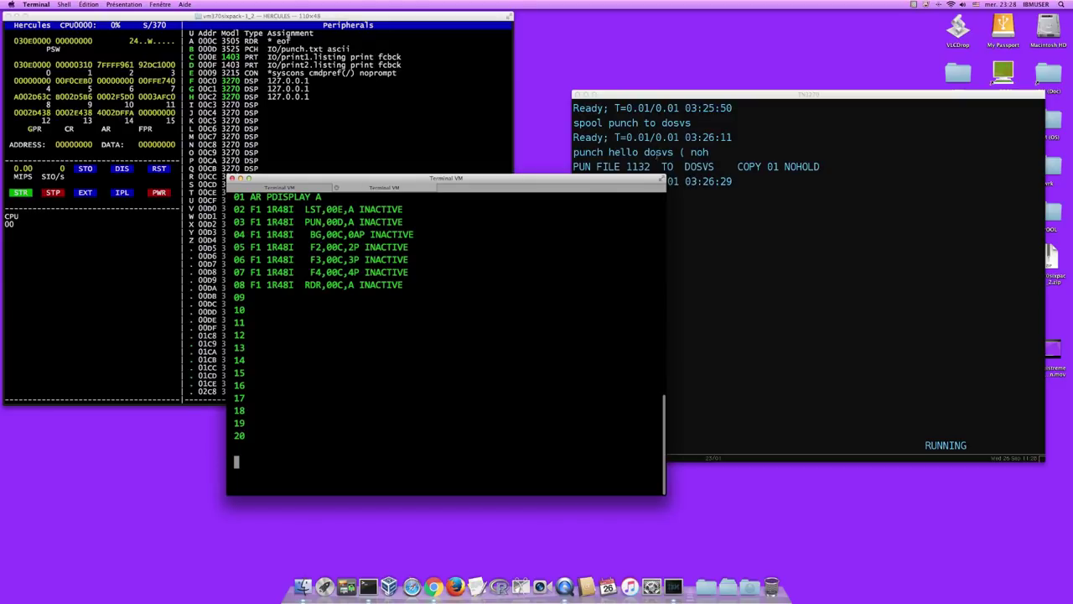
# - Bring the CMS session in front of the POWER task list, ready for input
pyautogui.click(671, 157)
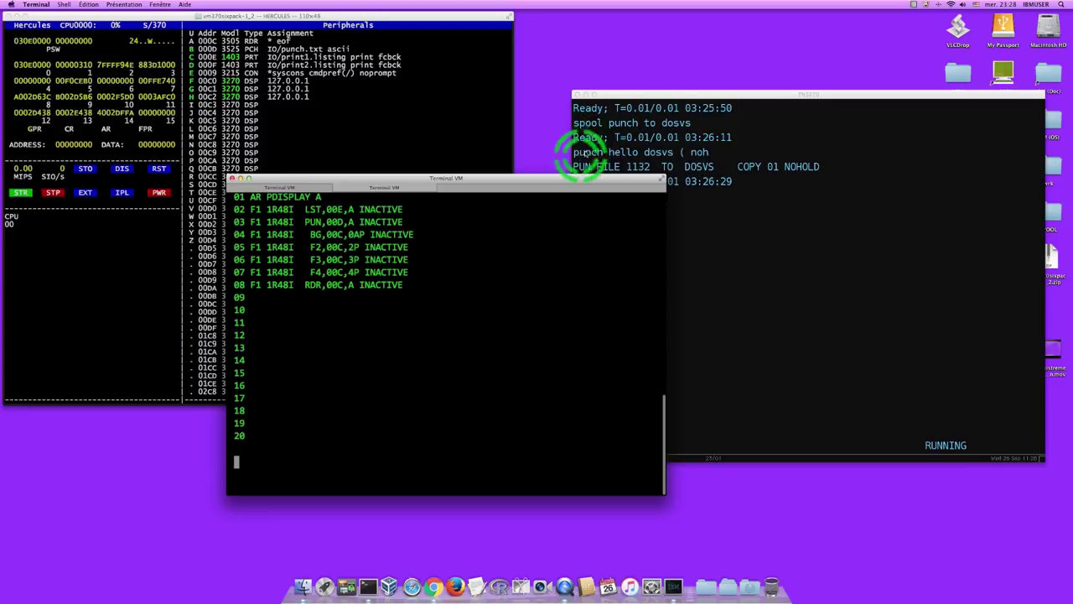
pyautogui.click(765, 92)
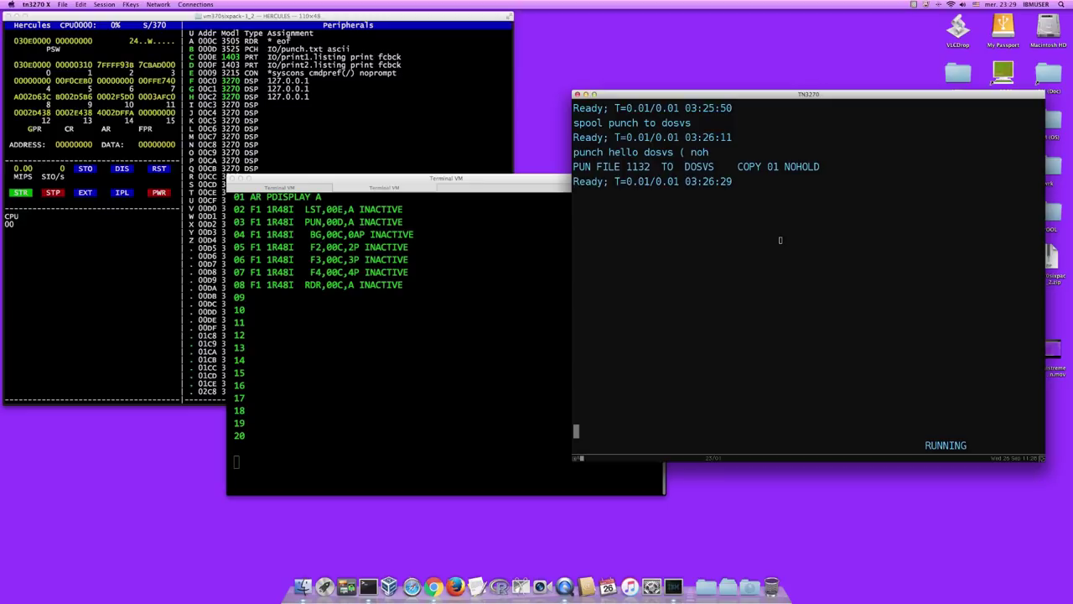
pyautogui.click(799, 244)
# - Log off CMS, close the TN3270 window, and bring the DOS/VS console forward
pyautogui.write('logoff')
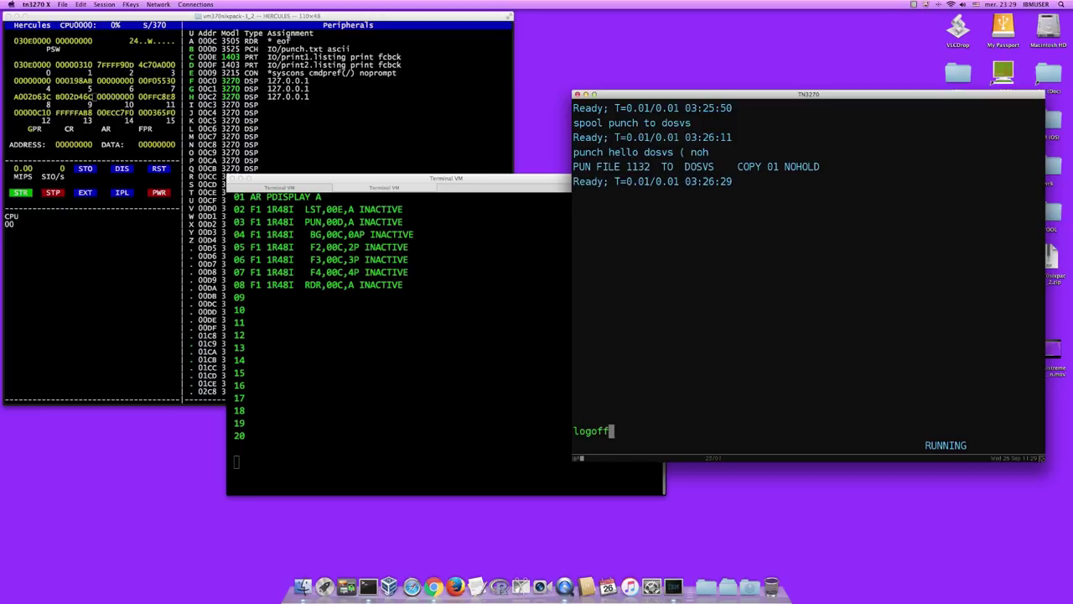
pyautogui.press('Return')
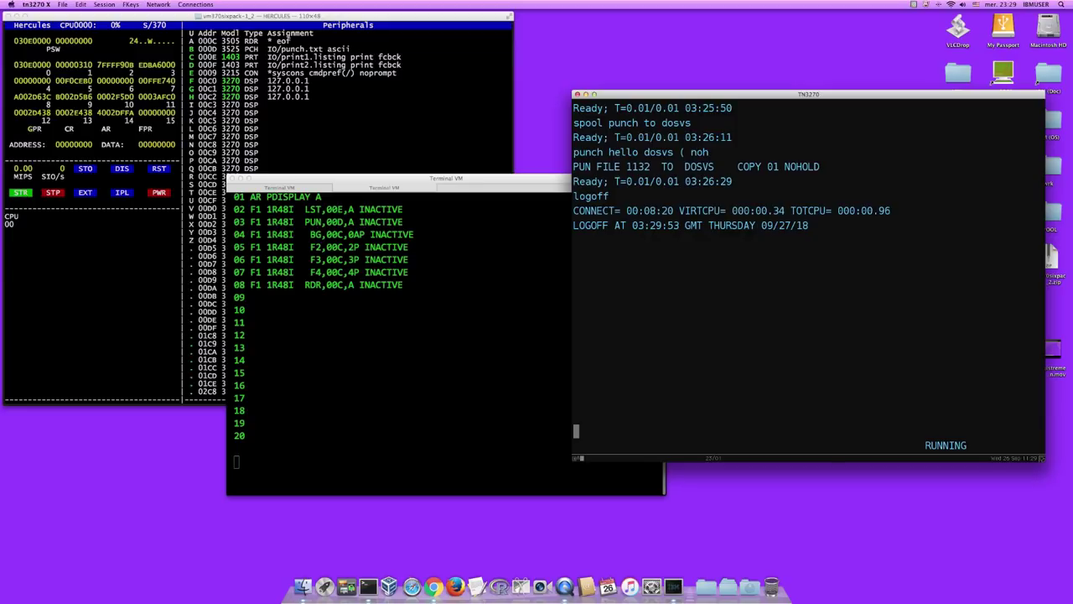
pyautogui.click(851, 250)
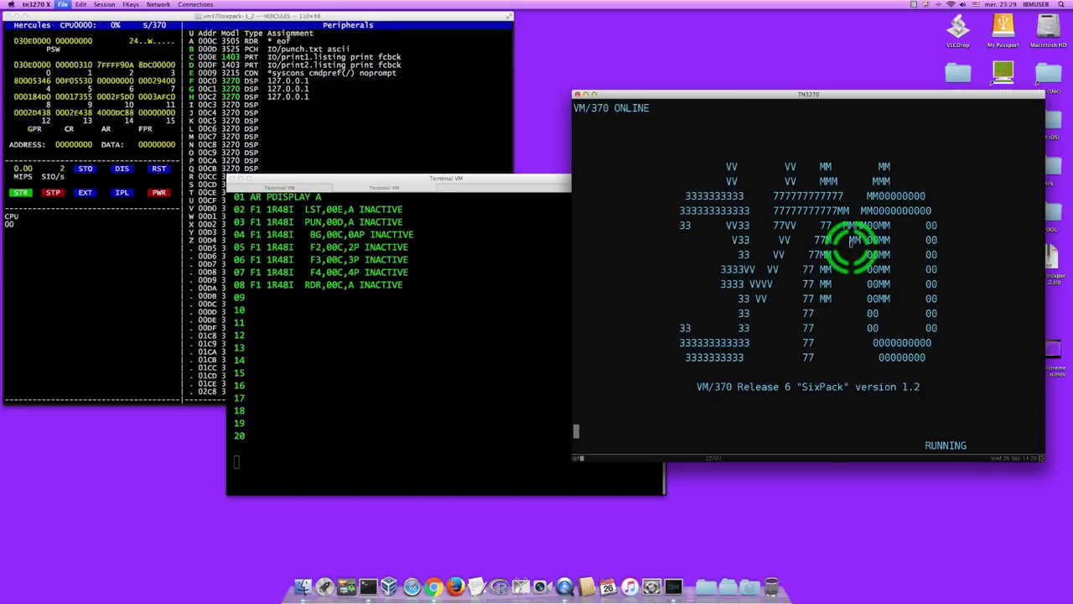
pyautogui.press('super+q')
pyautogui.click(489, 180)
pyautogui.click(419, 180)
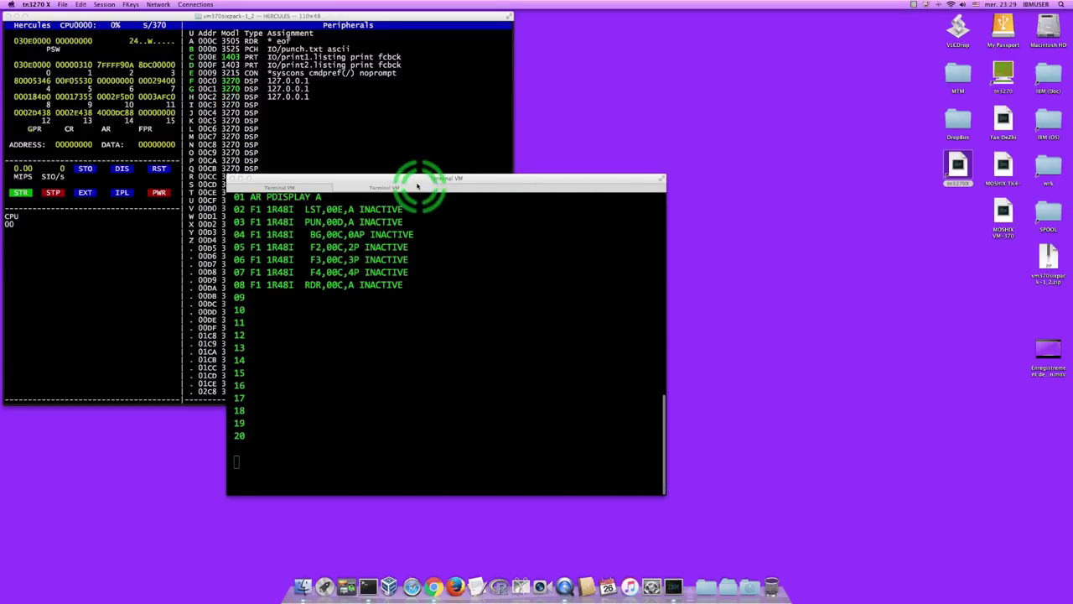
# - Detach the POWER console into its own window, reposition it, and clear its display
pyautogui.moveTo(425, 192); pyautogui.dragTo(414, 183)
pyautogui.moveTo(484, 222); pyautogui.dragTo(548, 122)
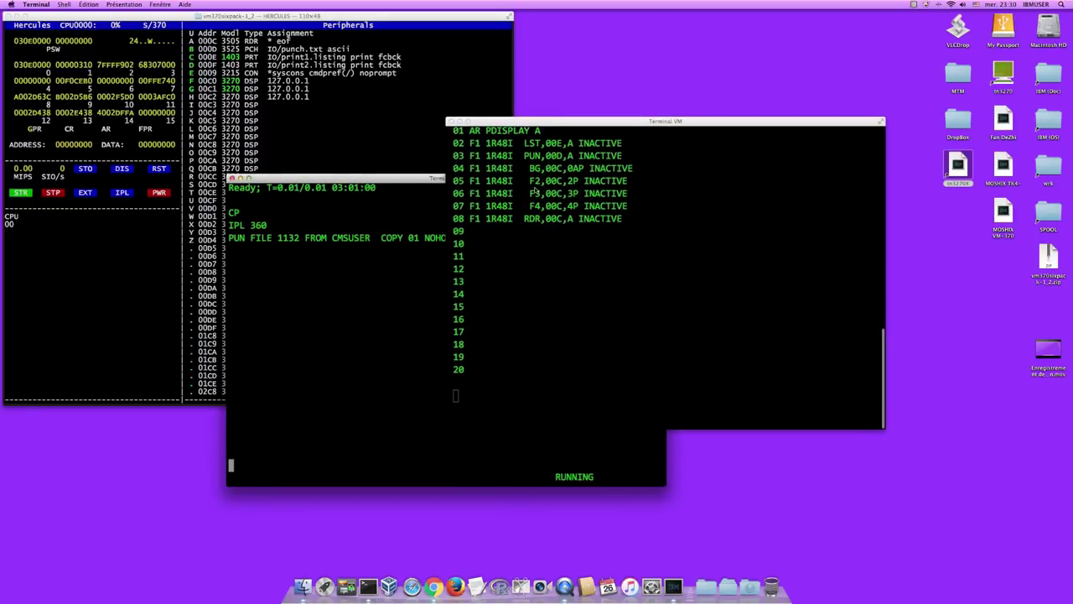
pyautogui.click(565, 187)
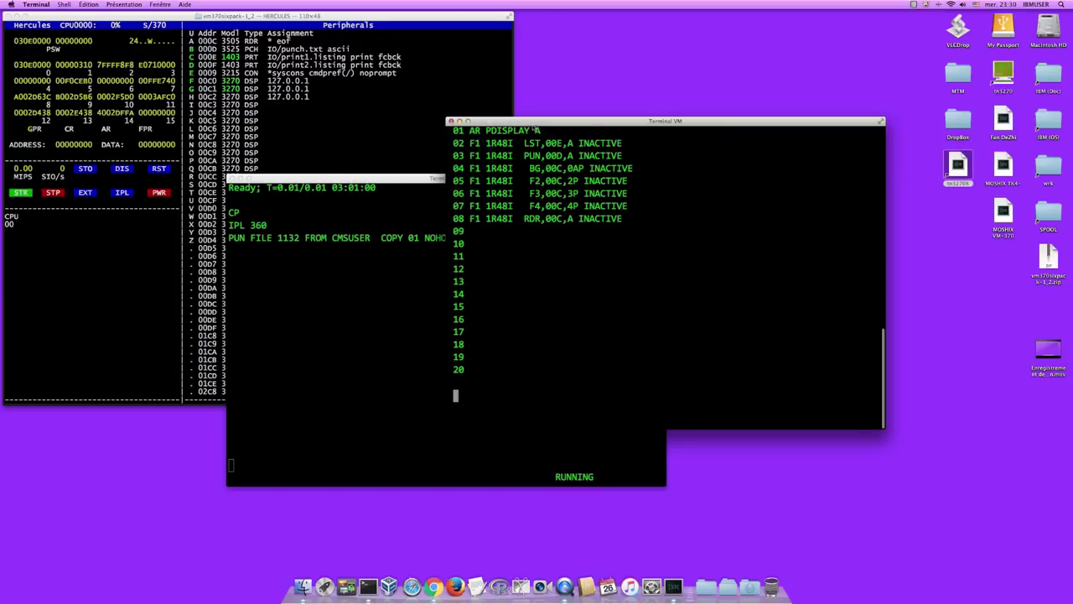
pyautogui.moveTo(534, 124); pyautogui.dragTo(619, 205)
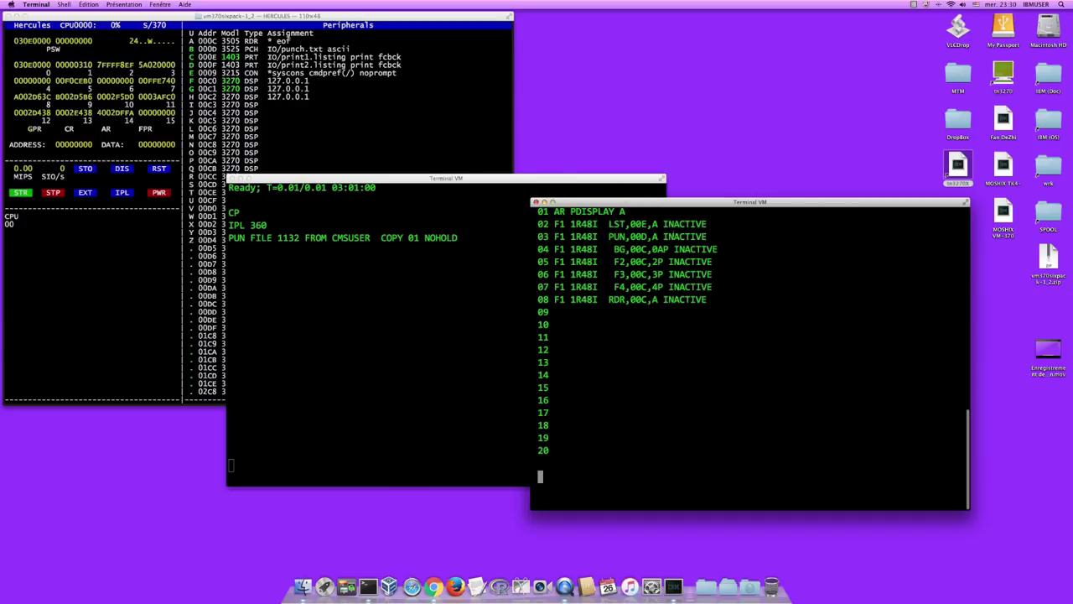
pyautogui.click(682, 223)
pyautogui.write('kil')
pyautogui.press('BackSpace')
pyautogui.press('BackSpace')
pyautogui.press('BackSpace')
pyautogui.write('k')
pyautogui.press('Return')
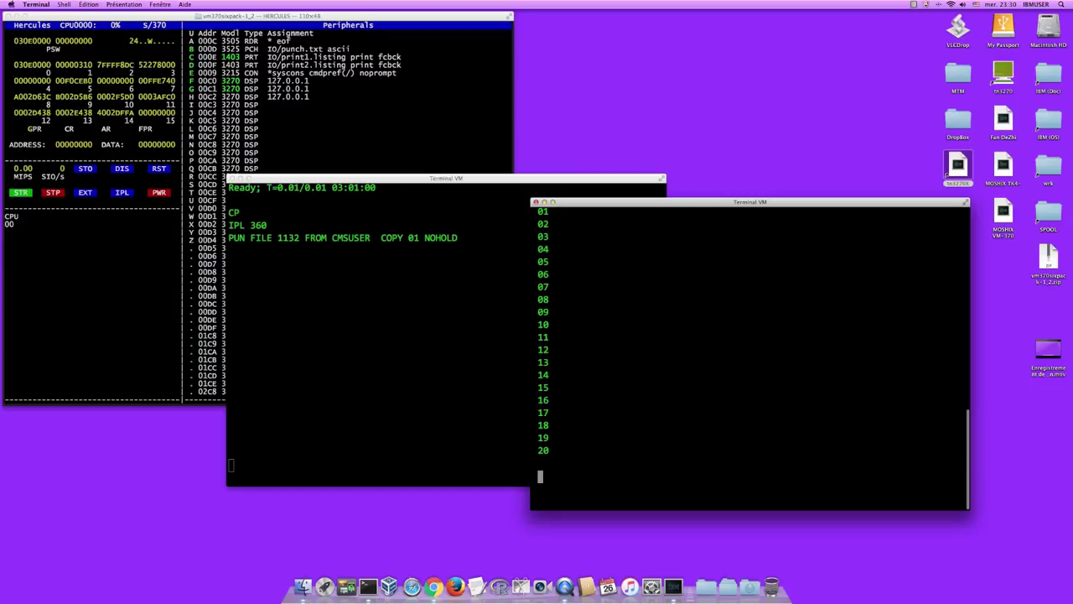
# - Issue pend to shut down POWER and end the partition with /&
pyautogui.write('pend')
pyautogui.press('Return')
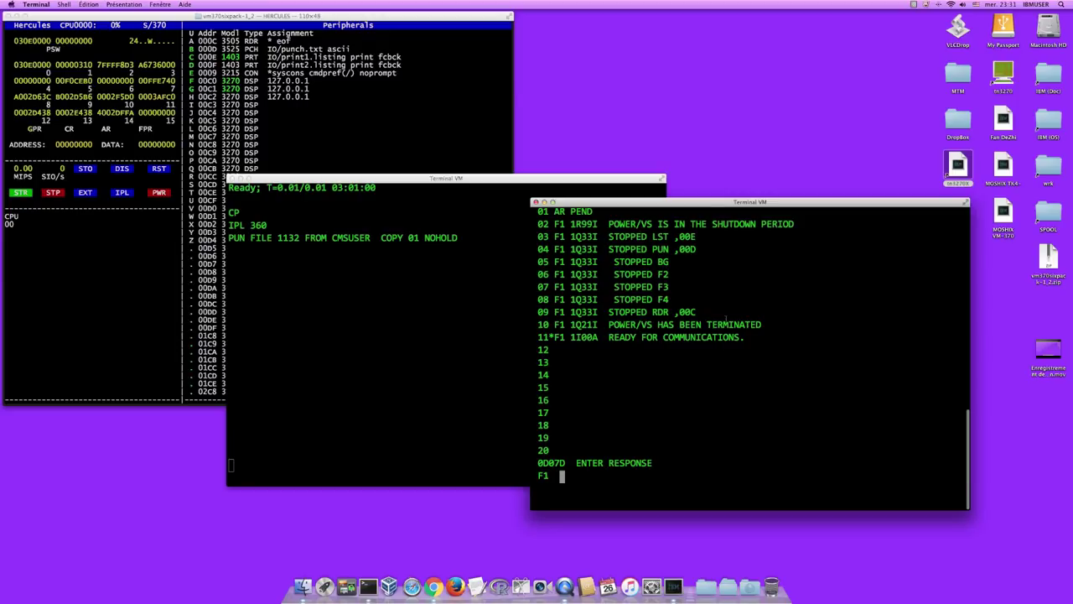
pyautogui.write('/&')
pyautogui.press('Return')
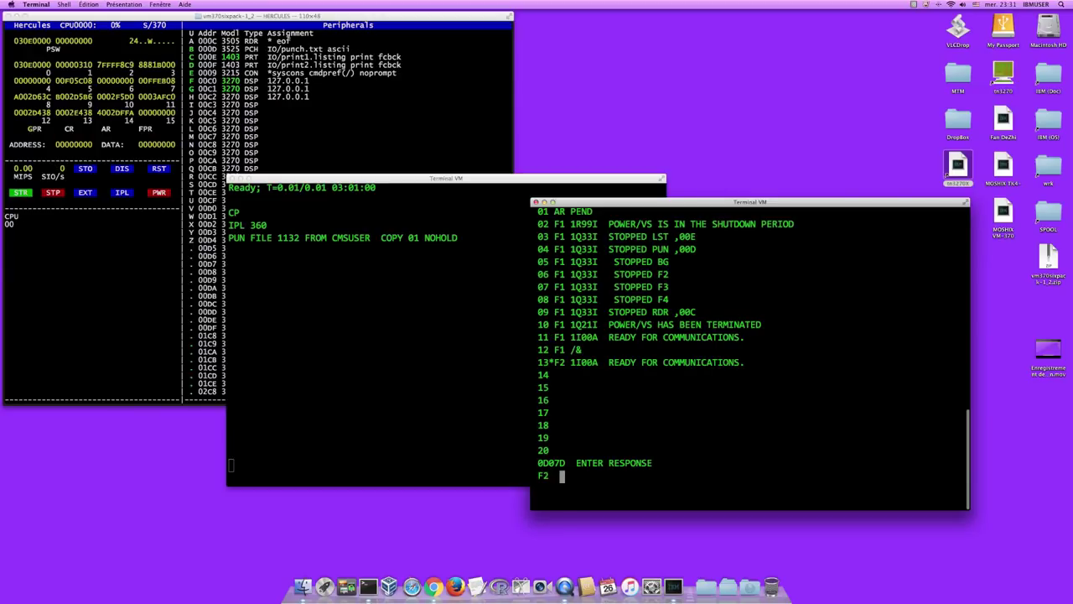
# - Release partitions F2, F4 and F3 from POWER with unbatch
pyautogui.write('unbatch')
pyautogui.press('Return')
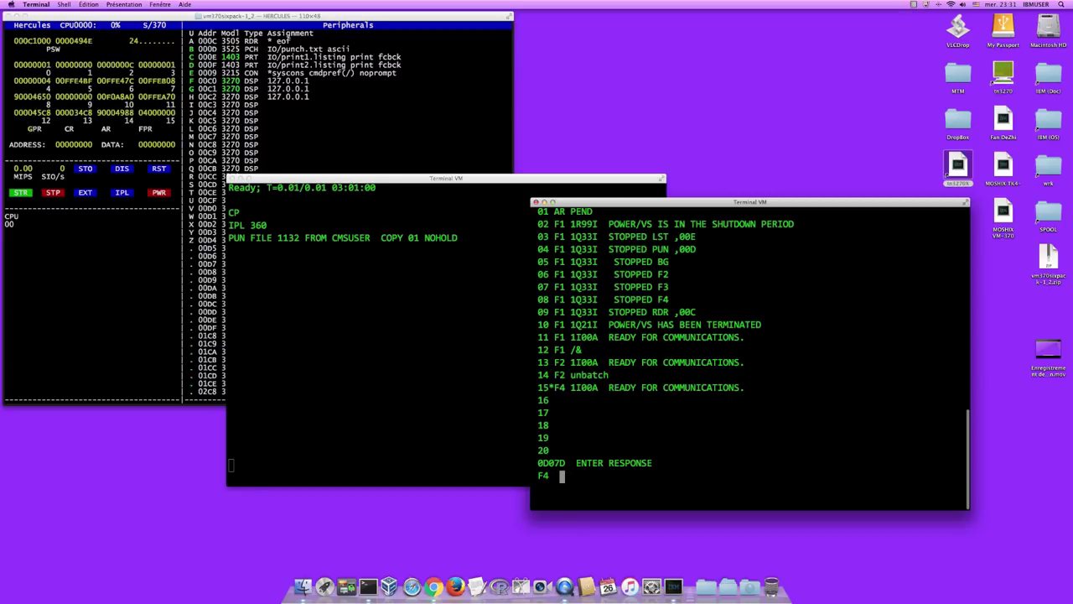
pyautogui.write('unbatch')
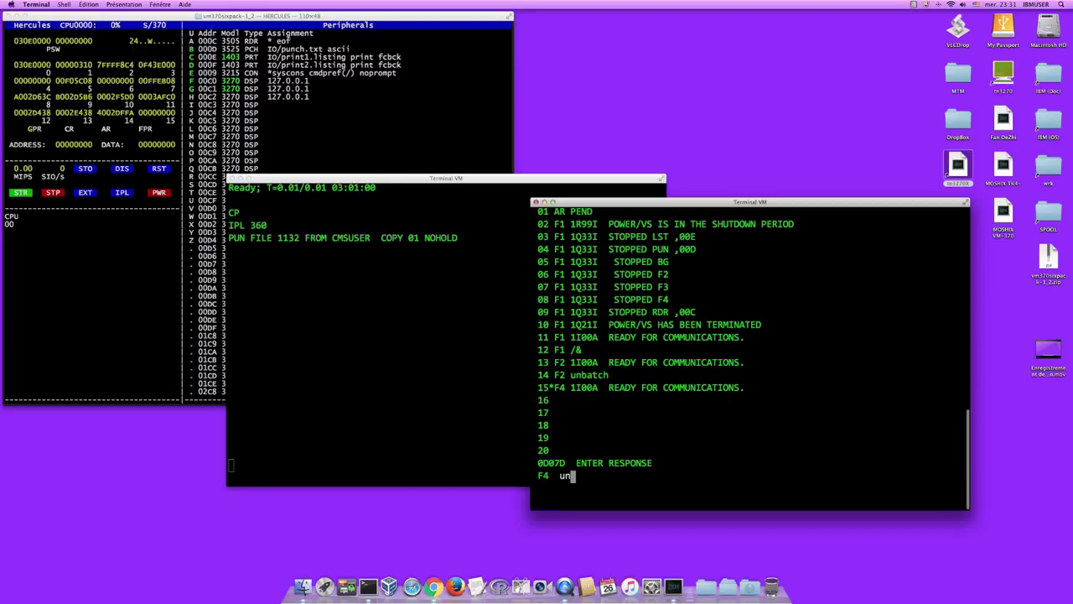
pyautogui.press('Return')
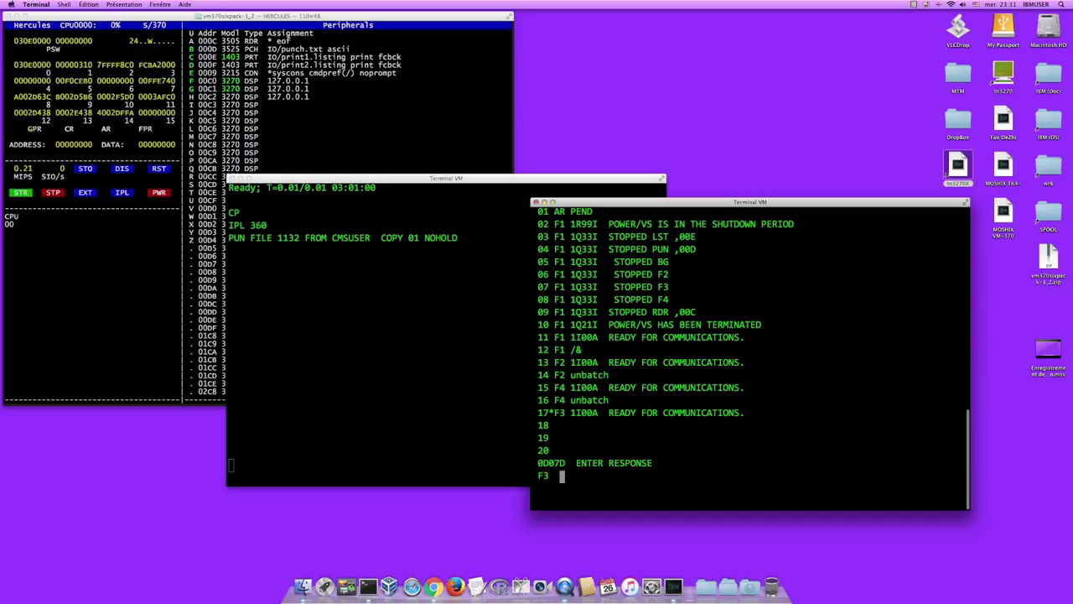
pyautogui.write('unbatch')
pyautogui.press('Return')
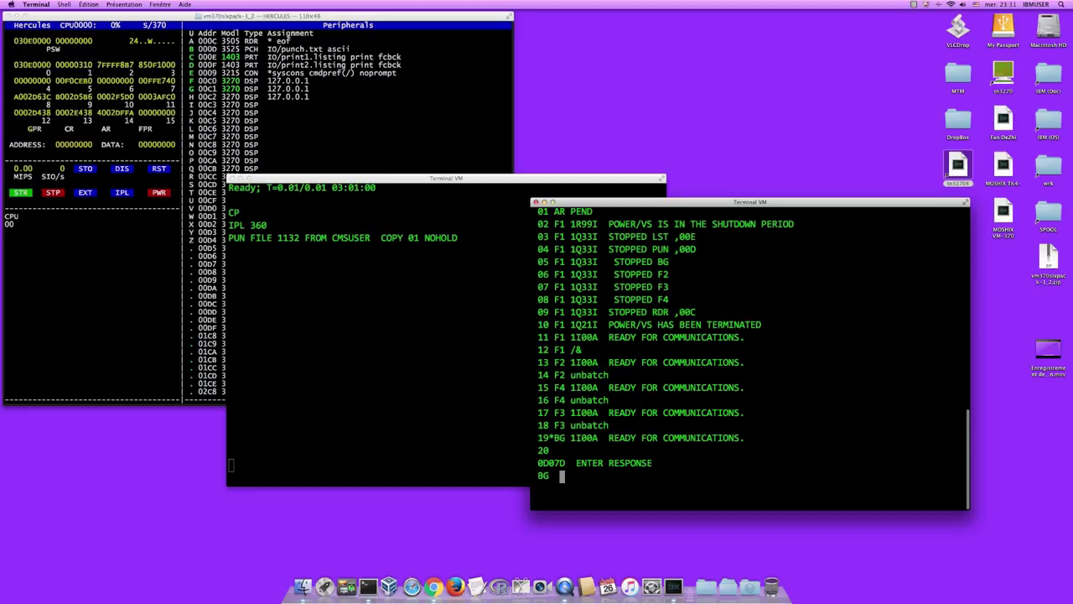
# - Record statistics with rod, unbatch F1, and stop the BG partition
pyautogui.write('rod')
pyautogui.press('Return')
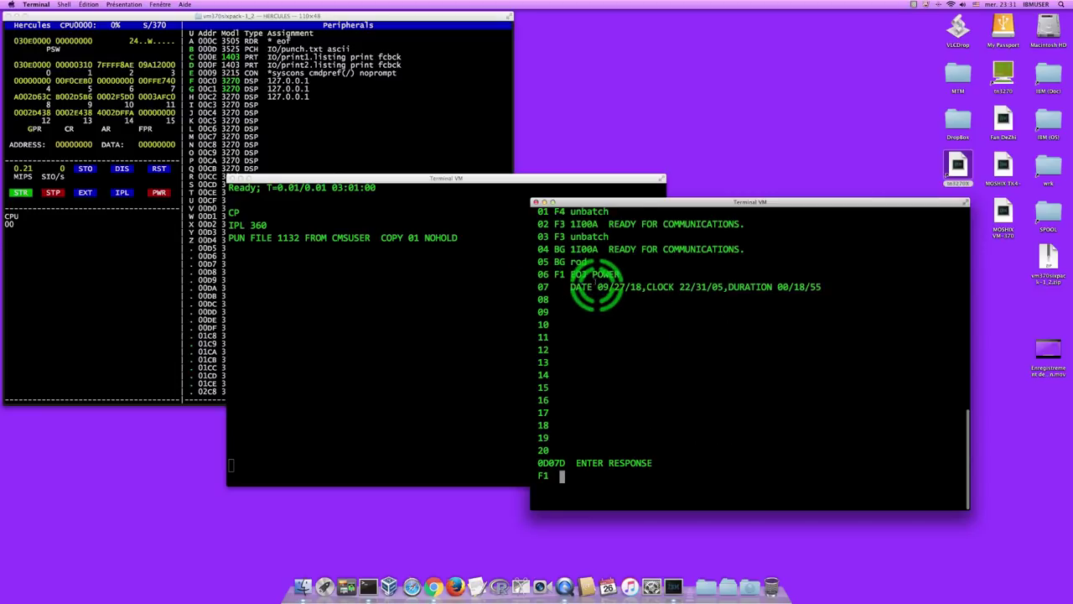
pyautogui.write('unbatch')
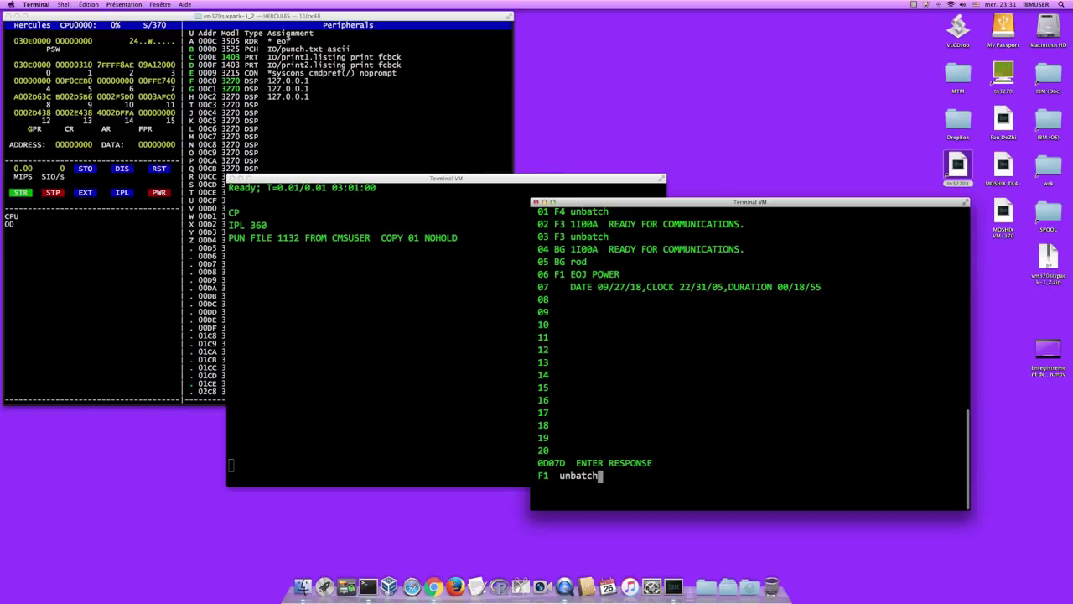
pyautogui.press('Return')
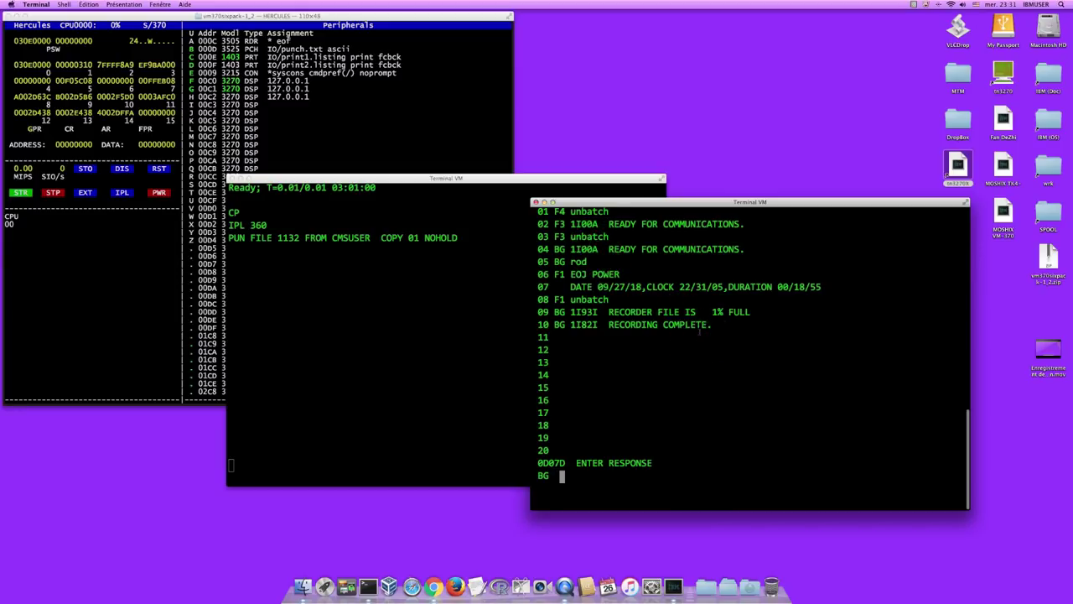
pyautogui.write('stop')
pyautogui.press('Return')
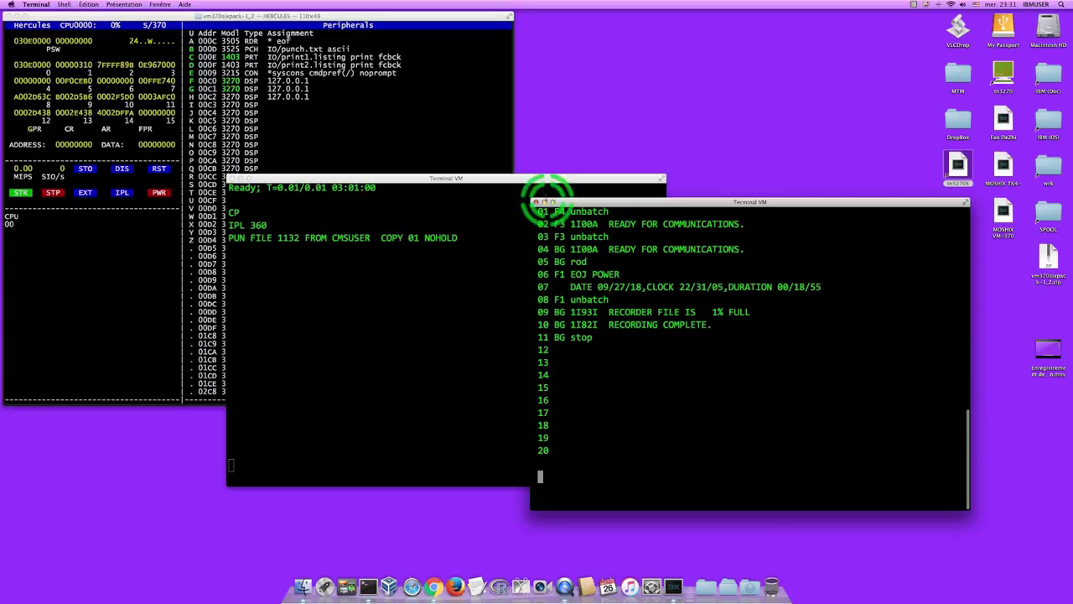
# - Switch the other VM terminal into CP command mode with #cp
pyautogui.click(519, 179)
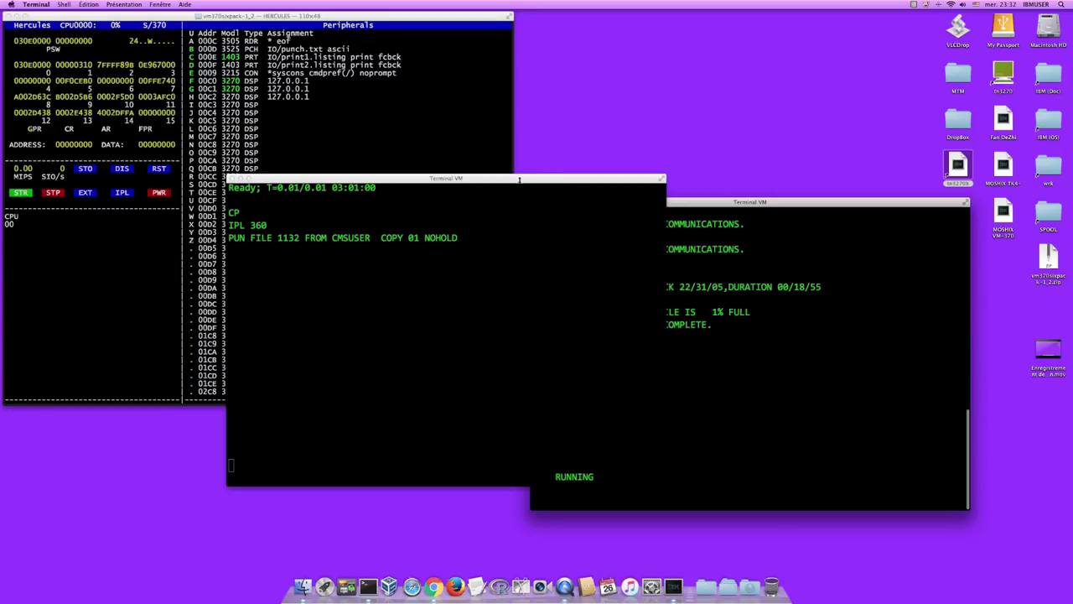
pyautogui.click(570, 248)
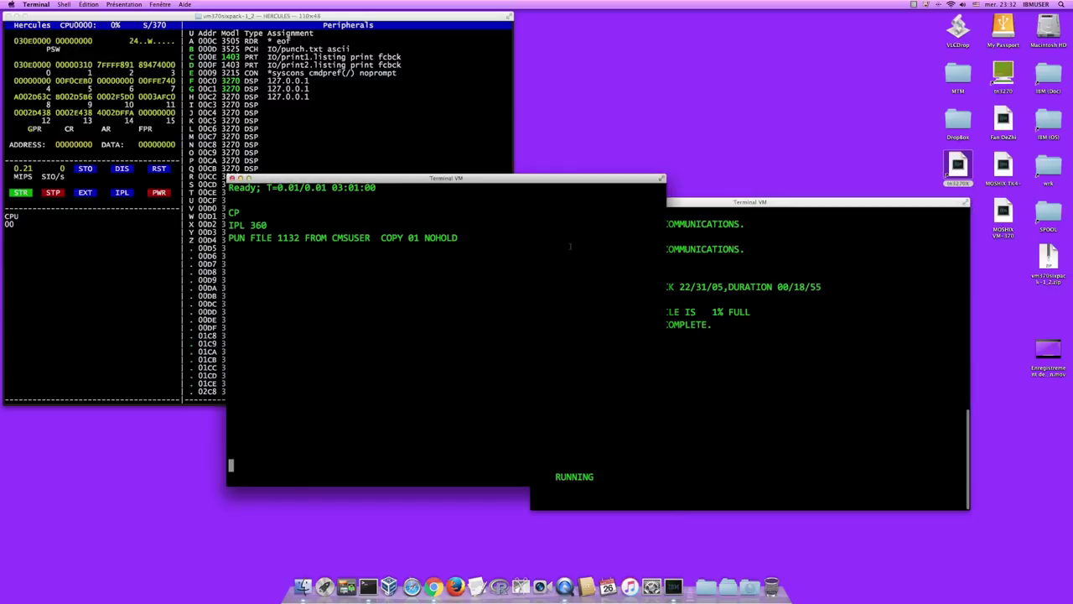
pyautogui.write('#cp')
pyautogui.press('Return')
# - Reset device 01F, log off VM/370, and close both 3270 session windows
pyautogui.write('reset 01f')
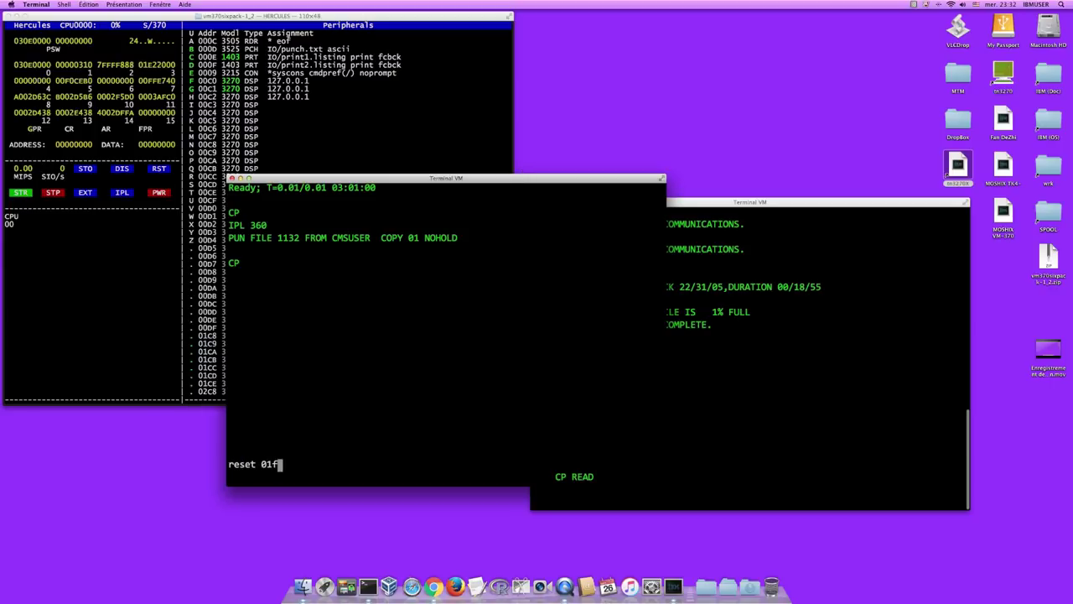
pyautogui.press('Return')
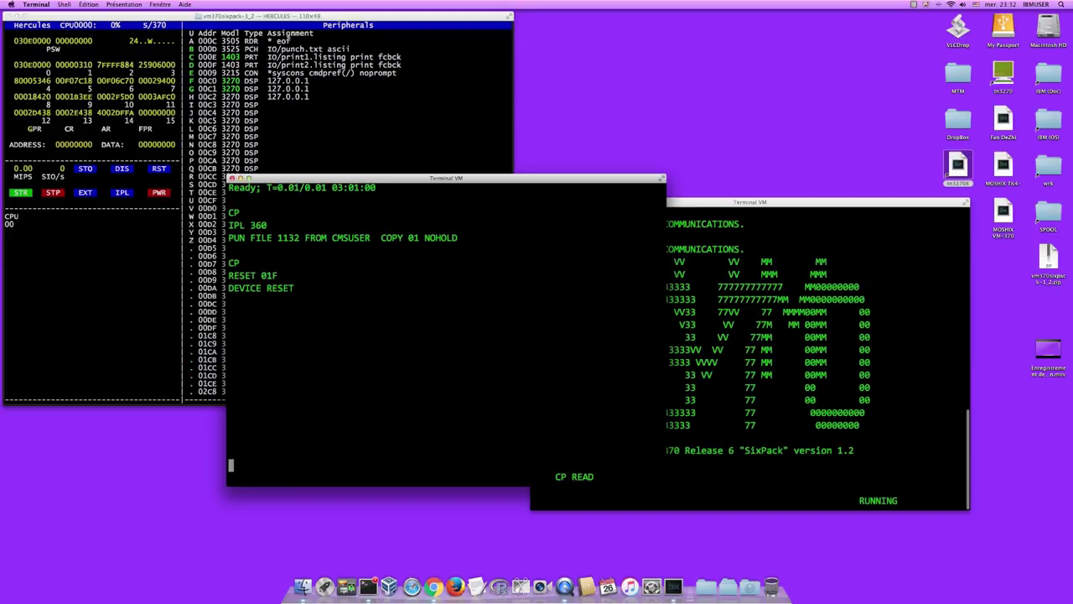
pyautogui.write('logoff')
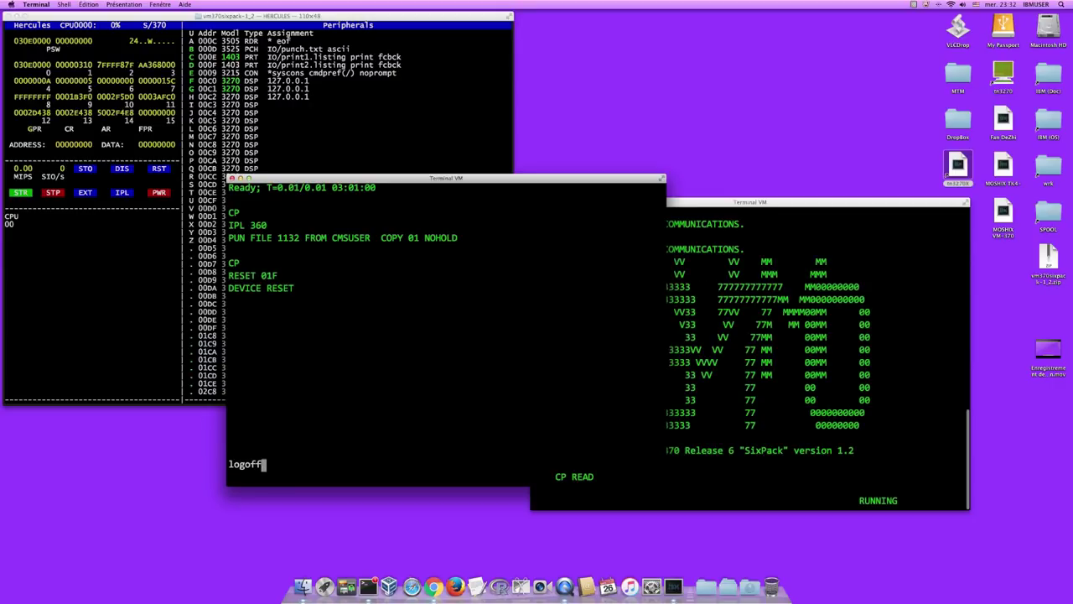
pyautogui.press('Return')
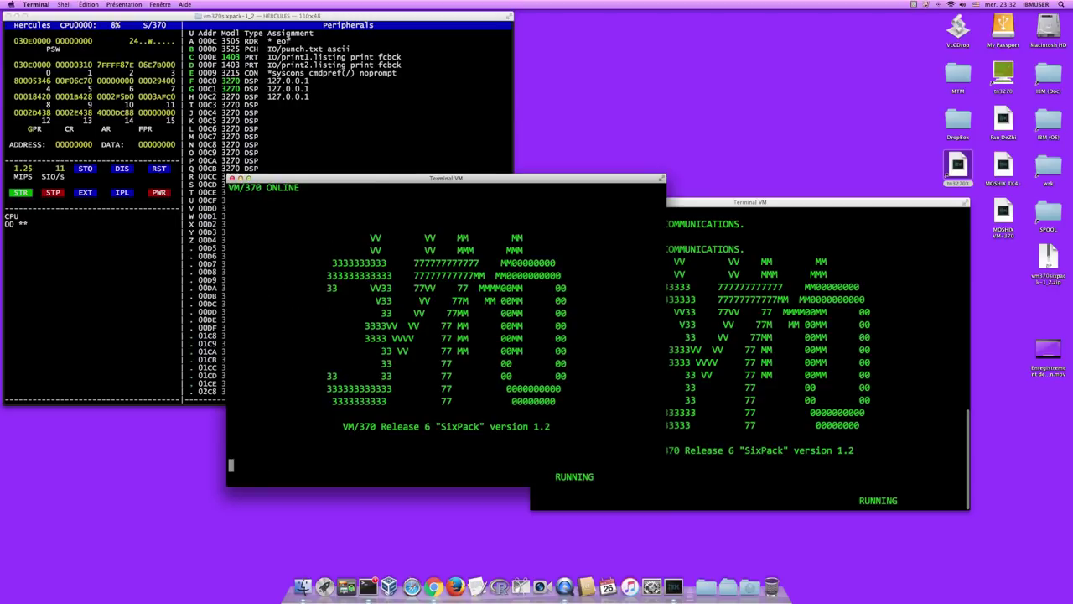
pyautogui.press('super+w')
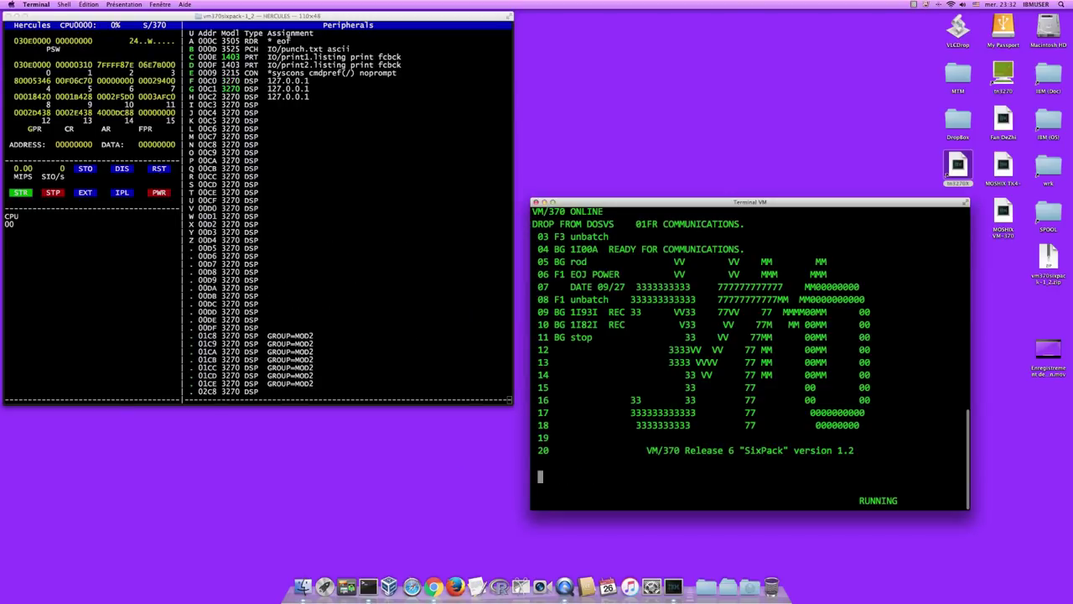
pyautogui.press('super+w')
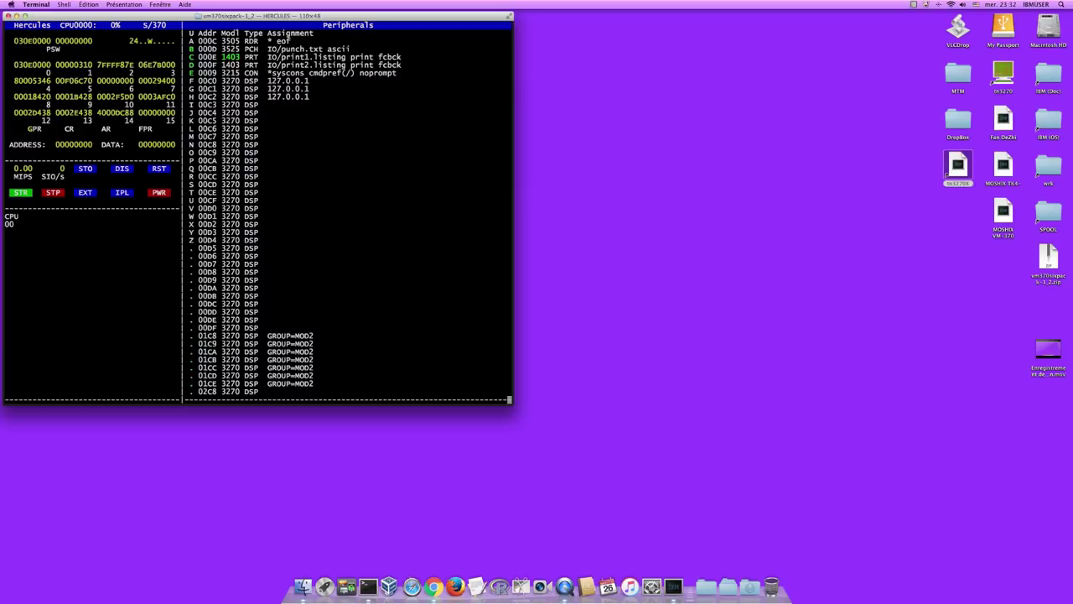
# - Show the Hercules message log and shut down VM/370 with /shutdown
pyautogui.click(523, 181)
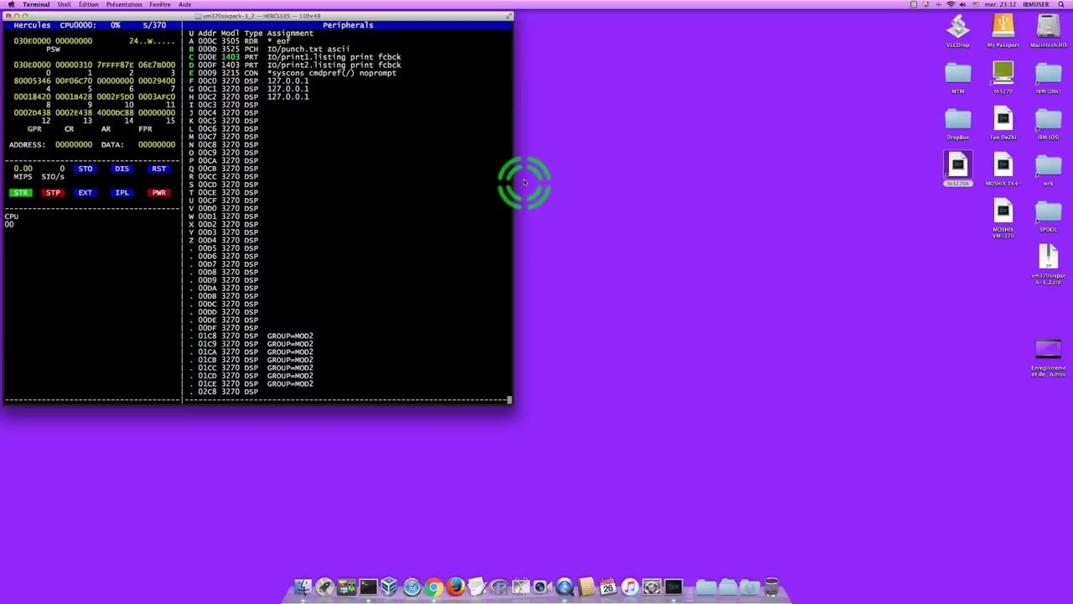
pyautogui.click(415, 14)
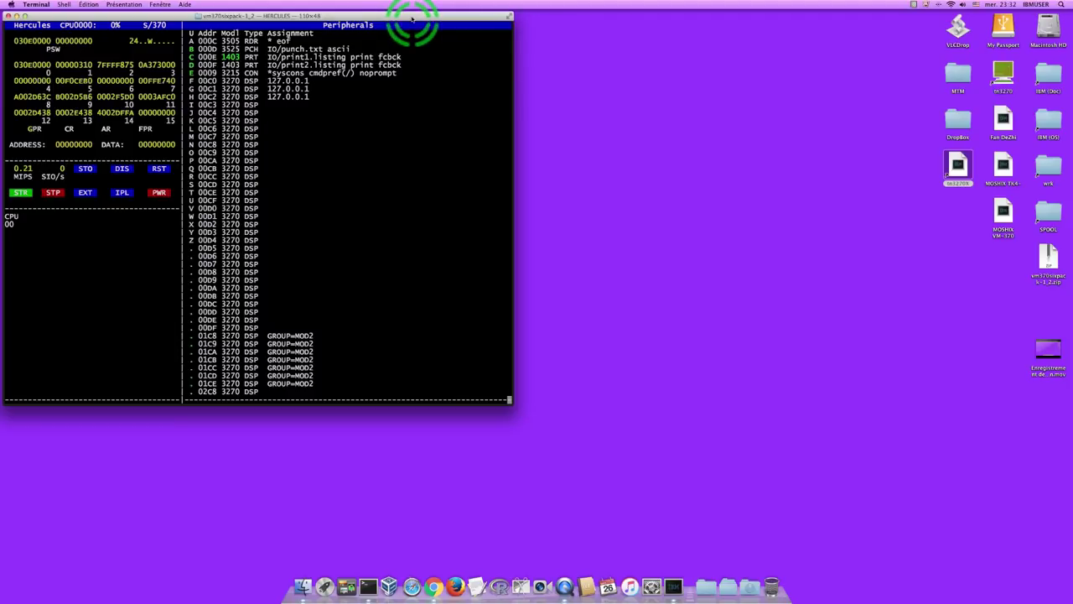
pyautogui.press('Escape')
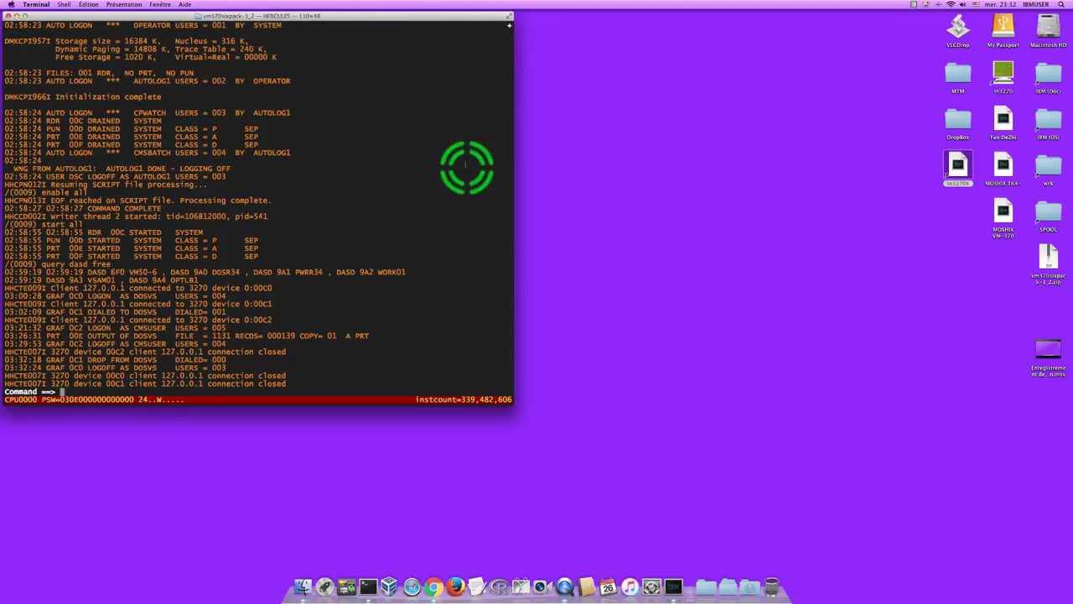
pyautogui.write('/')
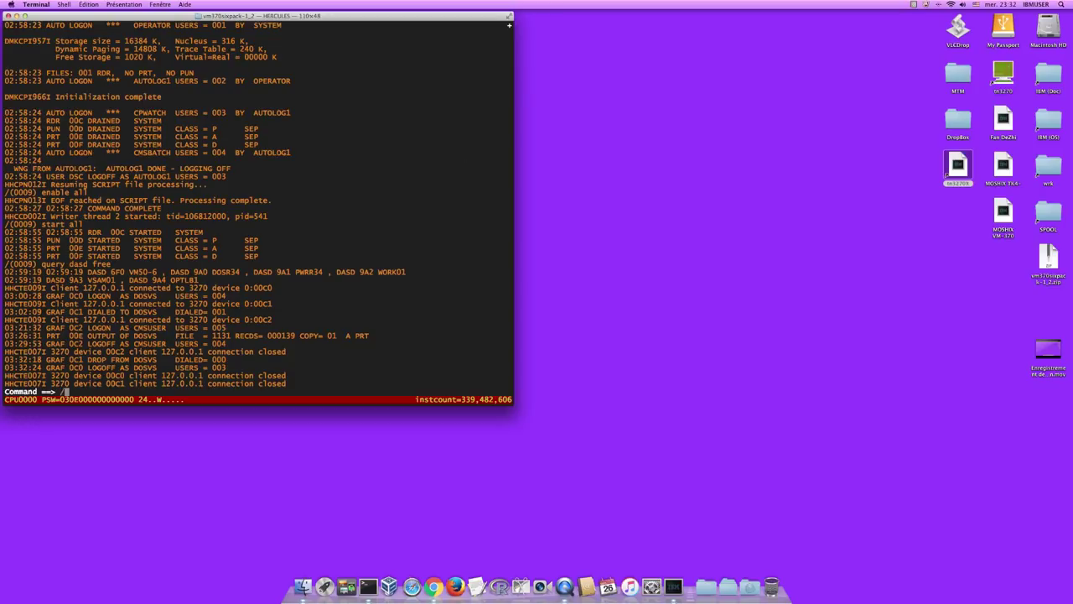
pyautogui.write('shutdown')
pyautogui.press('Return')
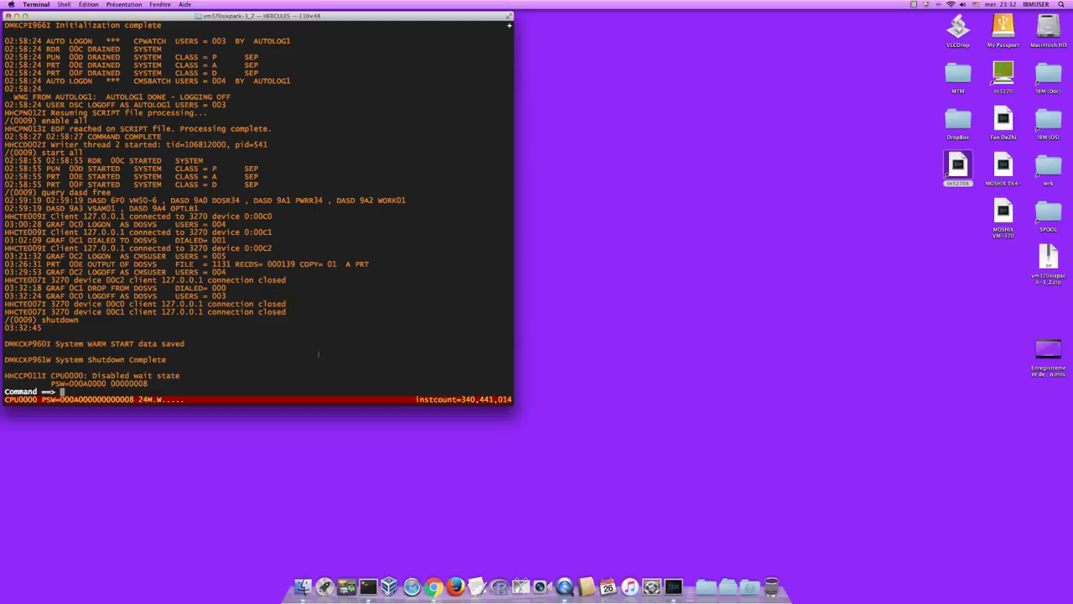
# - Stop the emulated CPU and quit Hercules back to the shell prompt
pyautogui.write('stop')
pyautogui.press('Return')
pyautogui.write('quit')
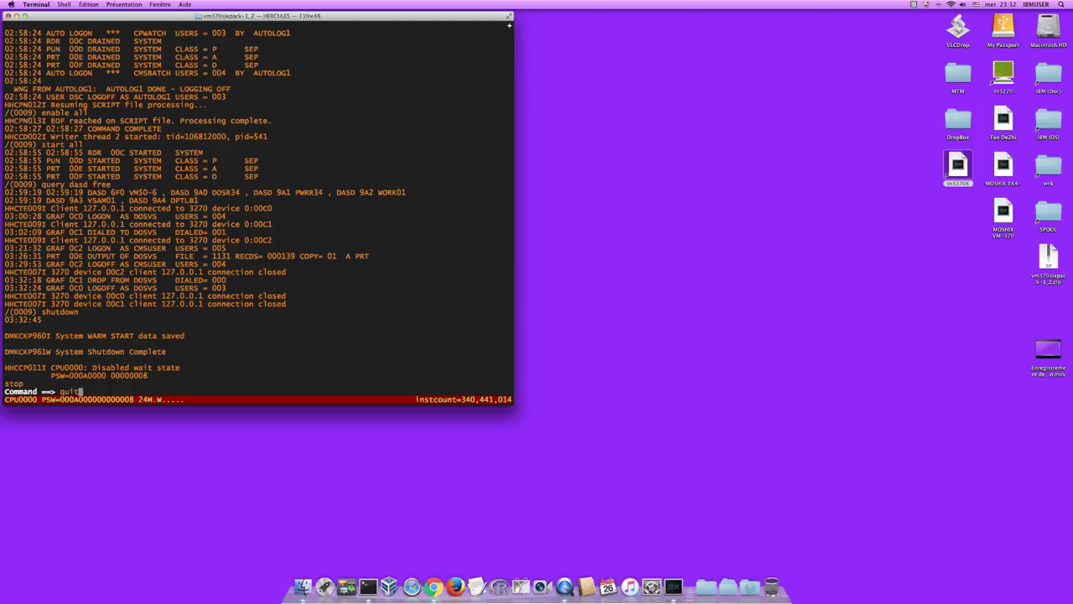
pyautogui.press('Return')
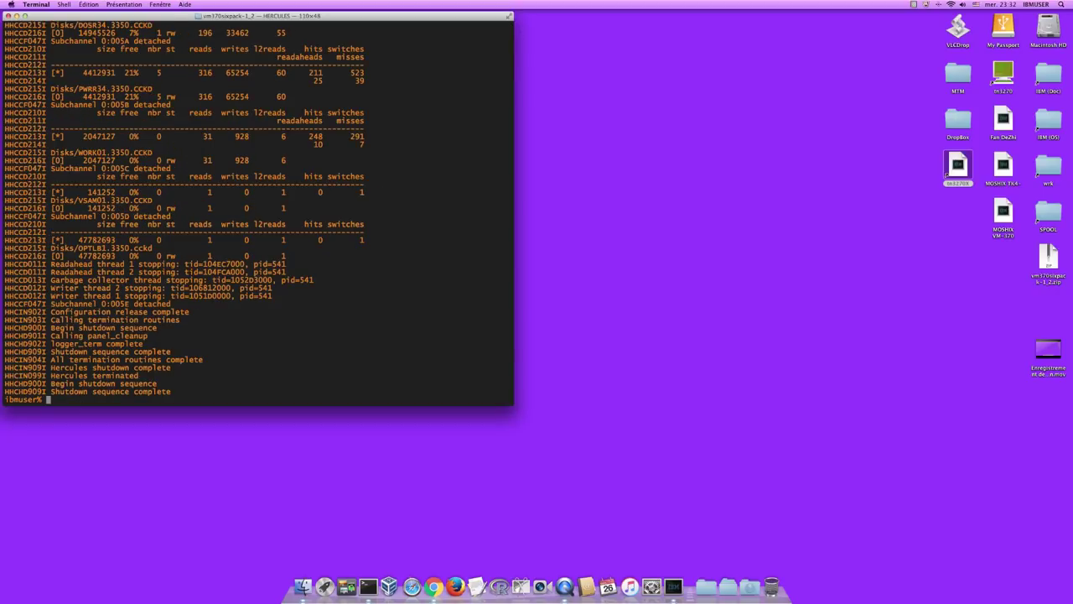
# - Quit Terminal and view the UQAM mathematics faculty homepage listing STT2100 and STT3200
pyautogui.press('super+q')
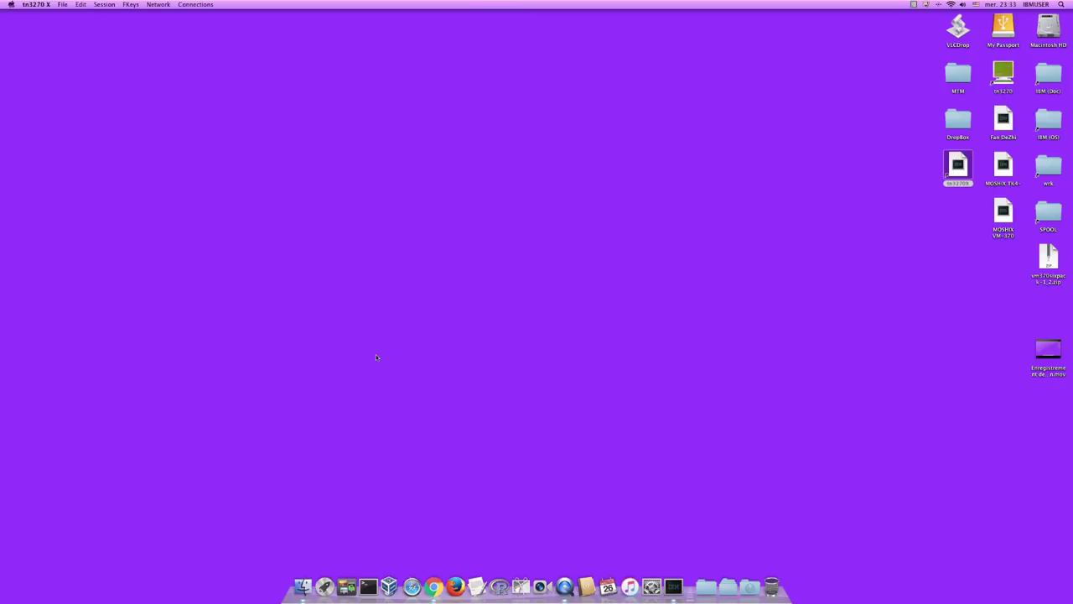
pyautogui.click(384, 318)
pyautogui.click(384, 326)
pyautogui.click(430, 344)
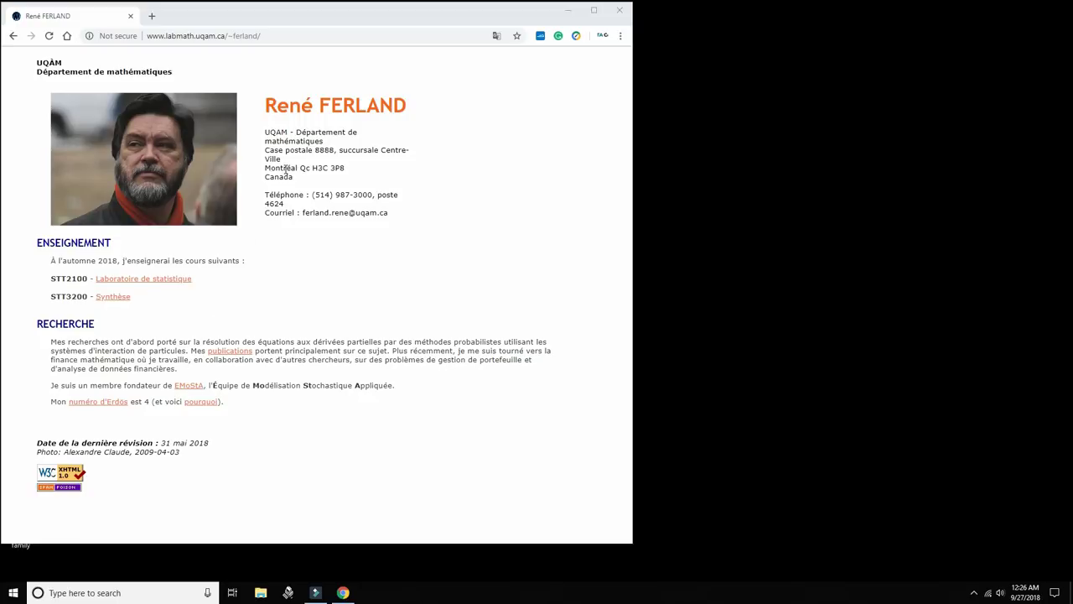
pyautogui.moveTo(392, 214); pyautogui.dragTo(301, 213)
pyautogui.click(405, 194)
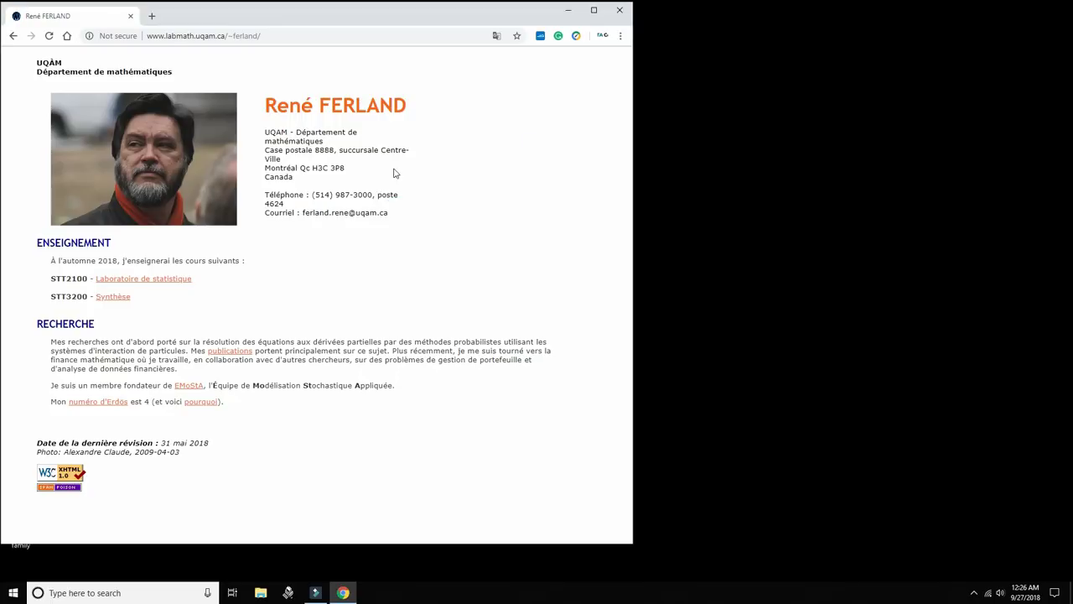